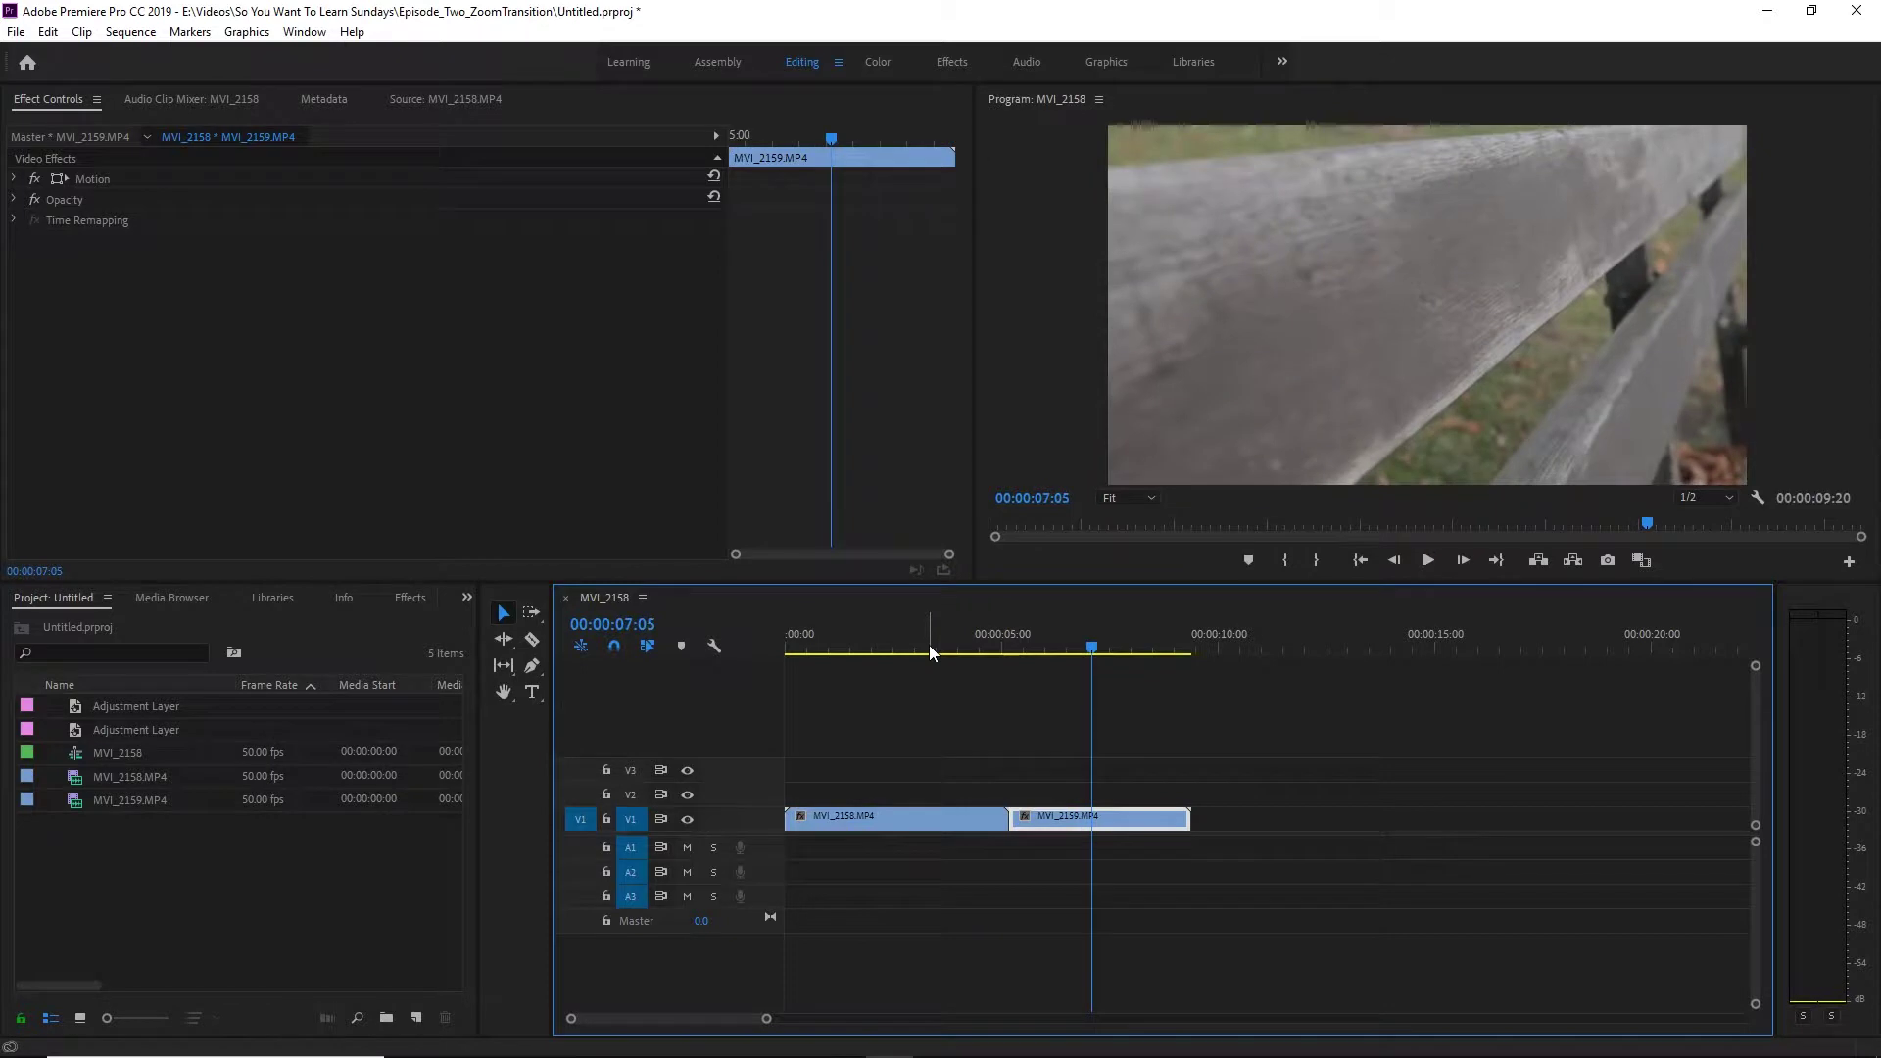
Play back the cut between the MVI_2158.MP4 and MVI_2159.MP4 clips in the sequence.
left_click_drag(1091, 646, 956, 620)
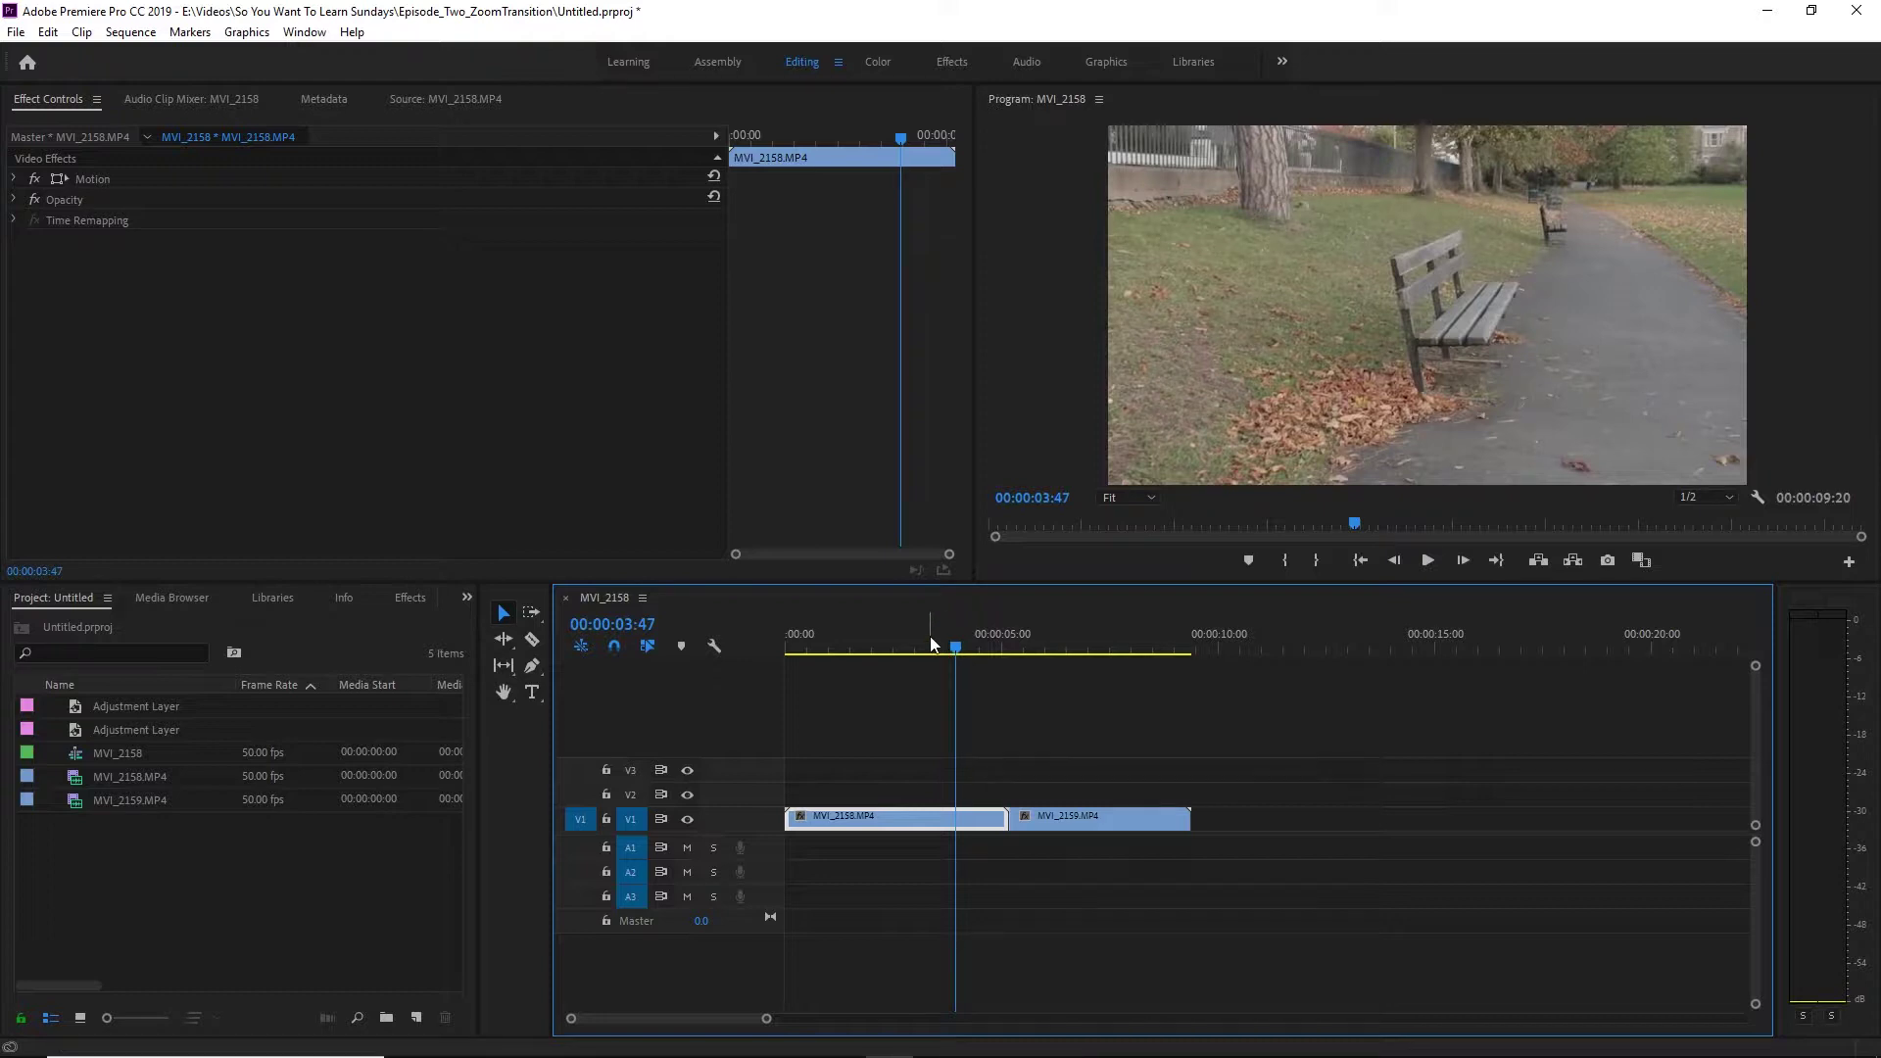
key("space")
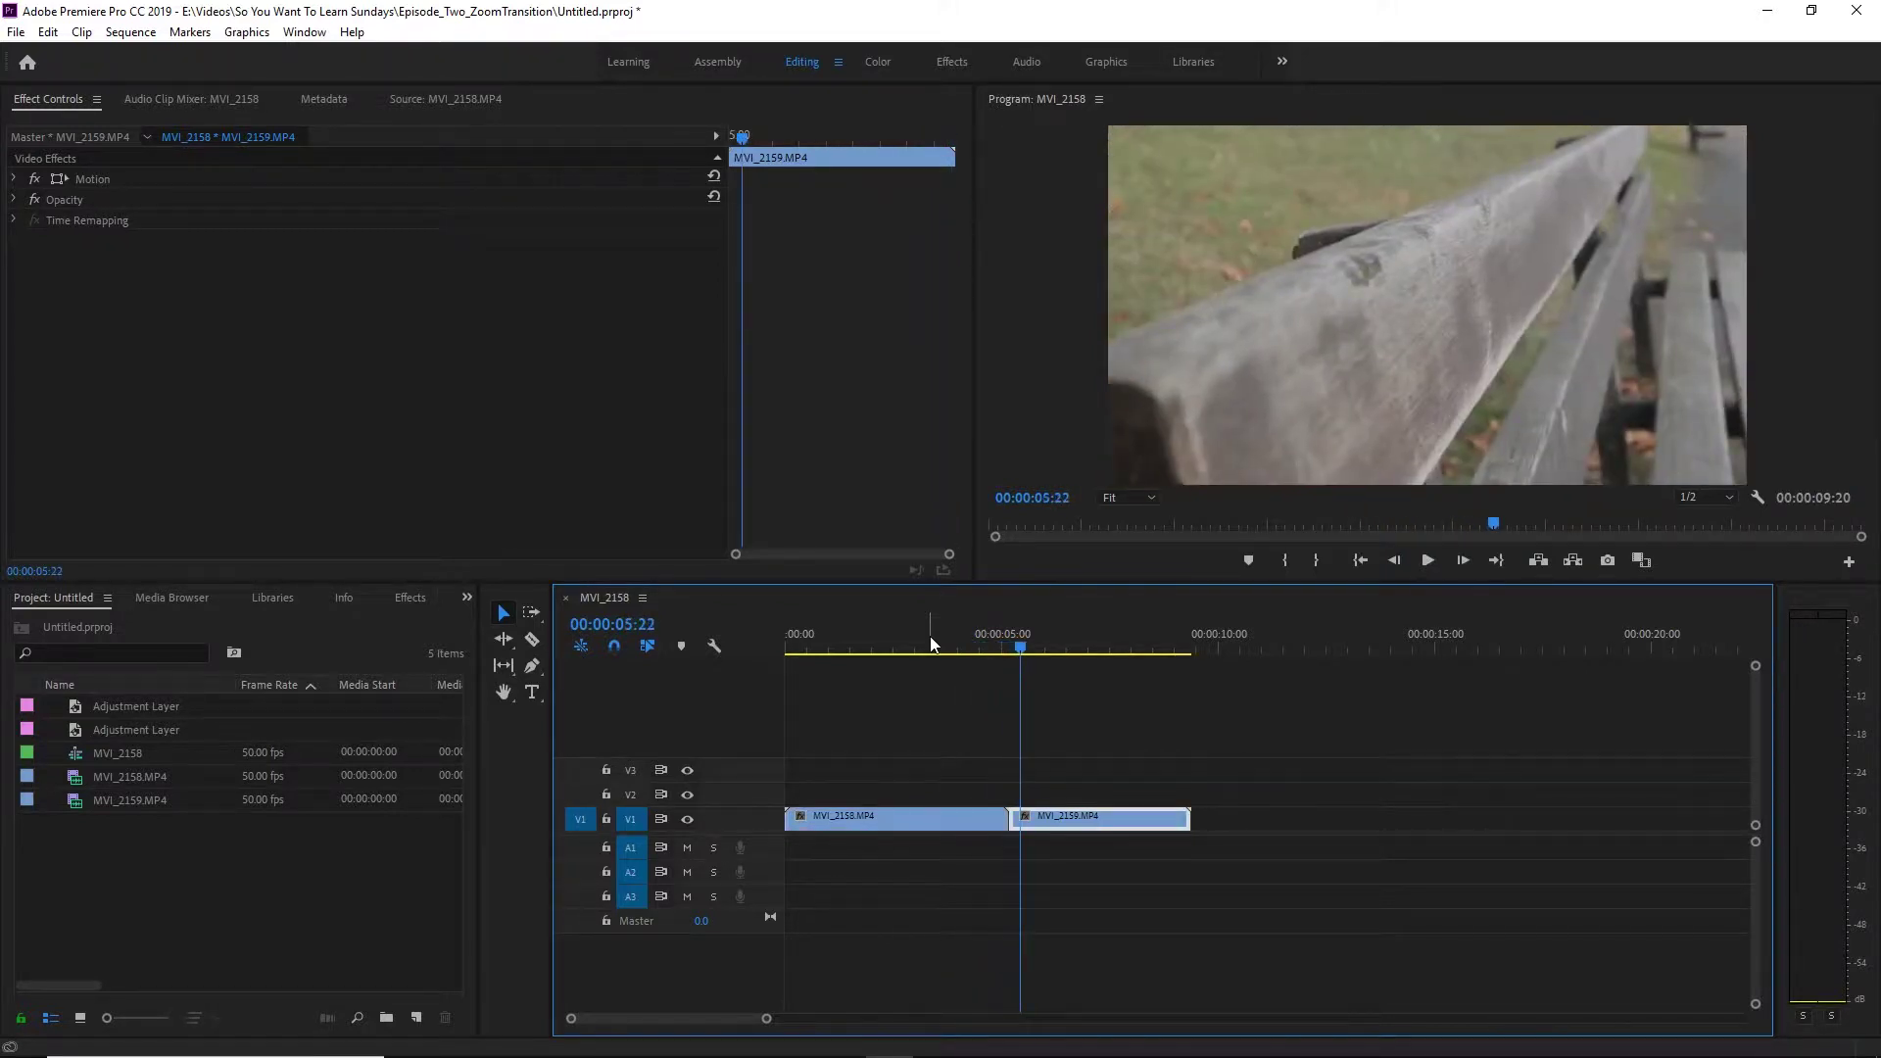
mouse_move(984, 647)
left_mouse_down()
mouse_move(1052, 672)
mouse_move(982, 655)
left_mouse_up()
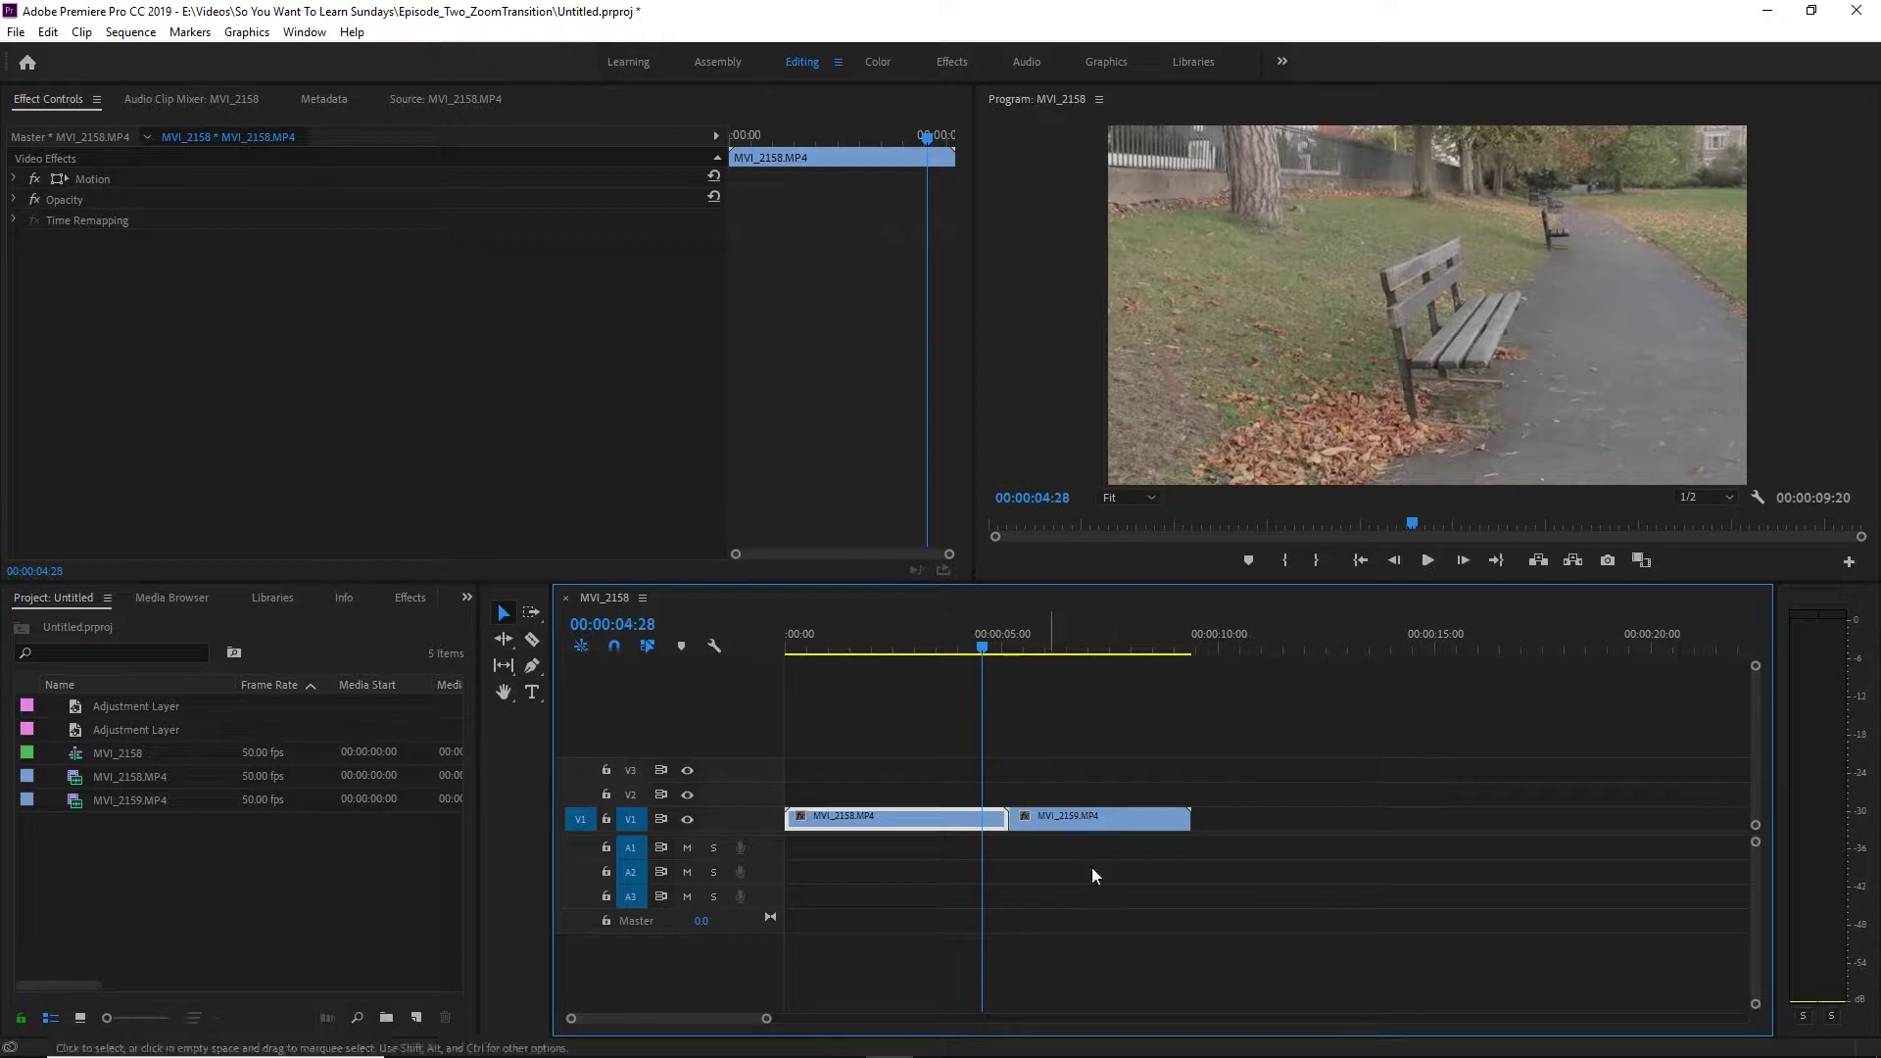
Create a new adjustment layer at 1920 x 1080, 50.00 fps, with square pixels.
left_click(416, 1017)
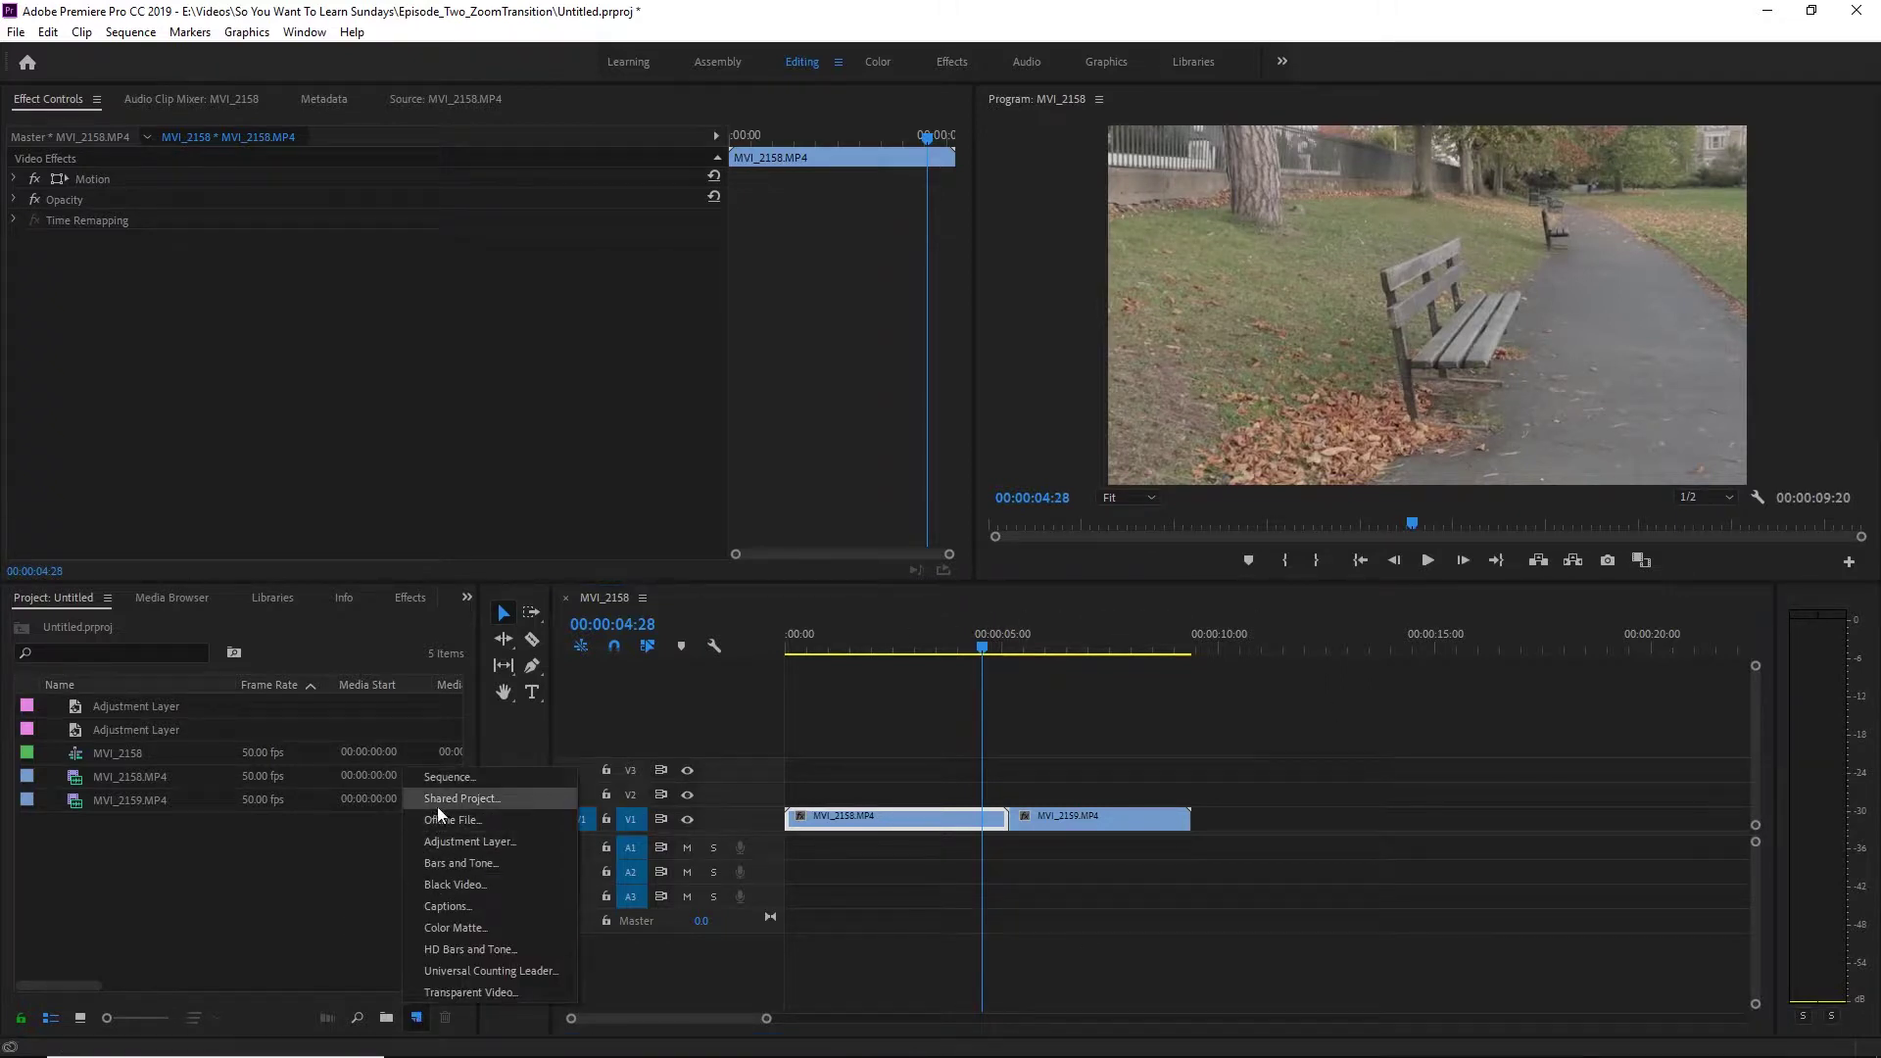
left_click(502, 841)
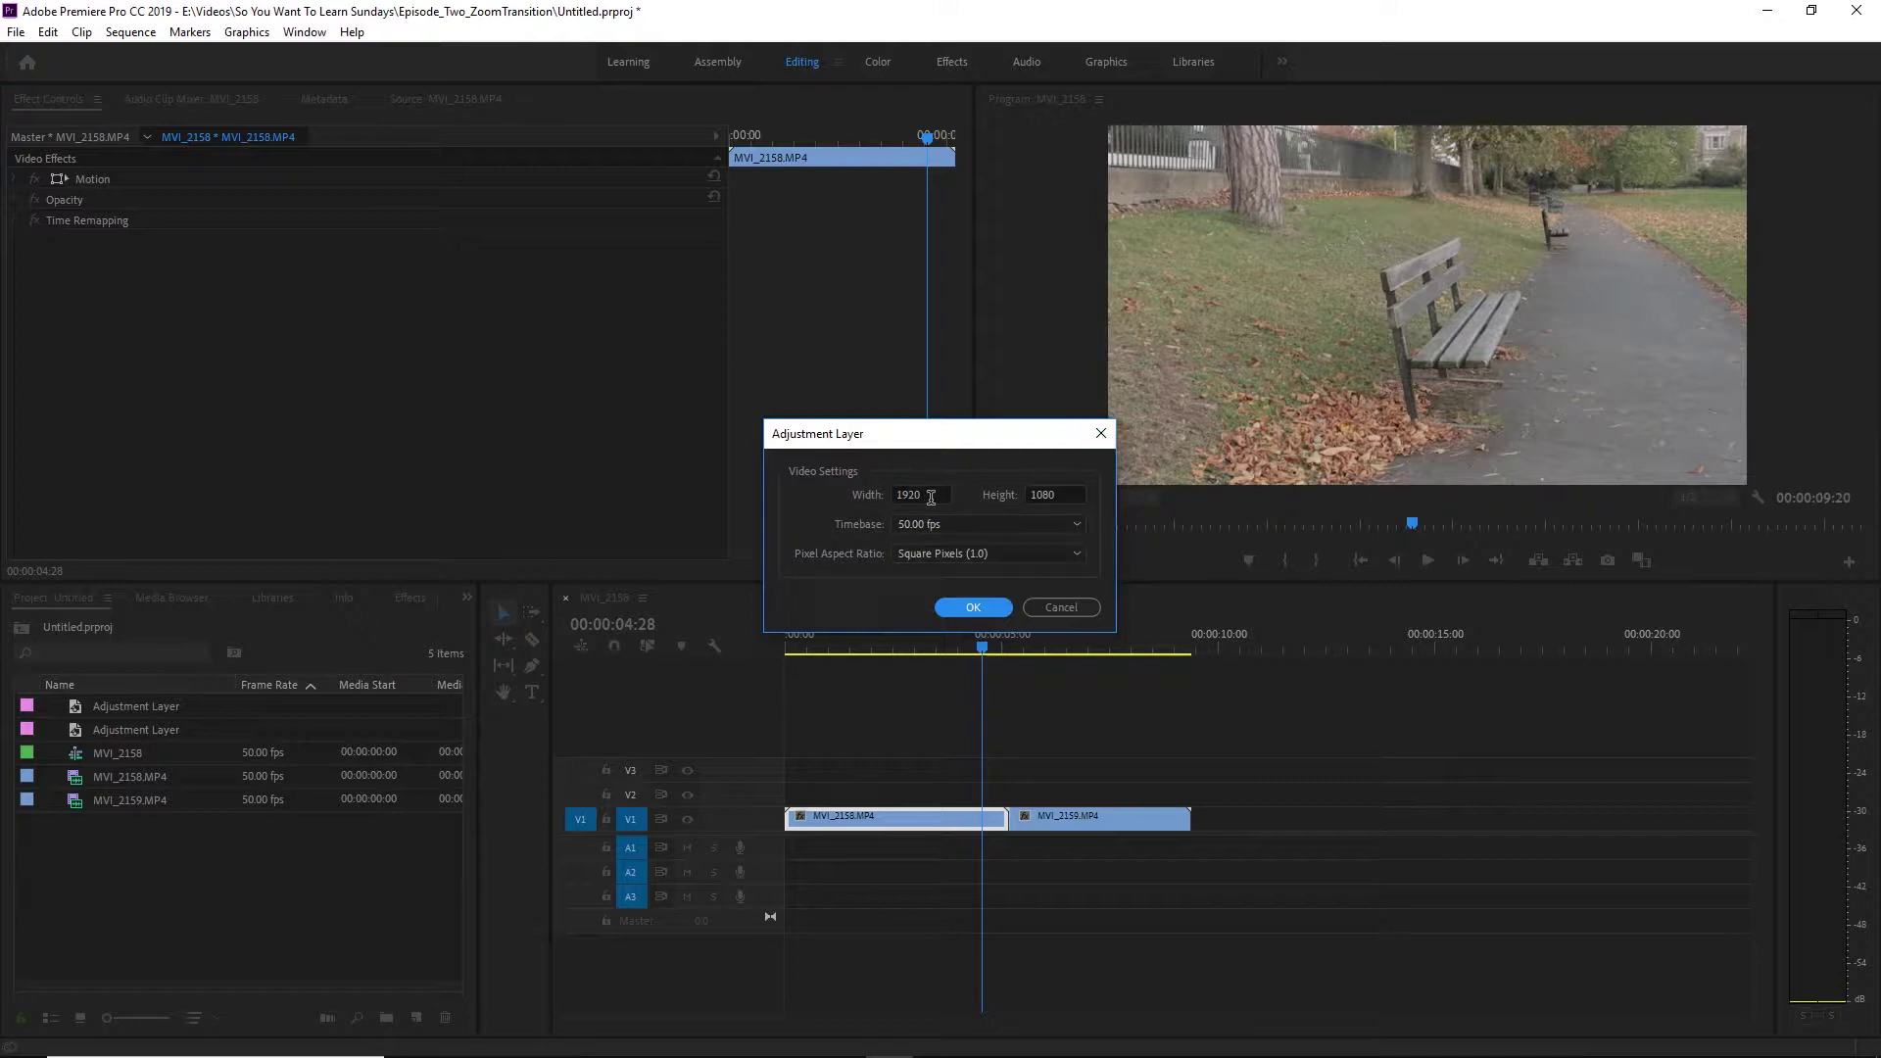
left_click(962, 607)
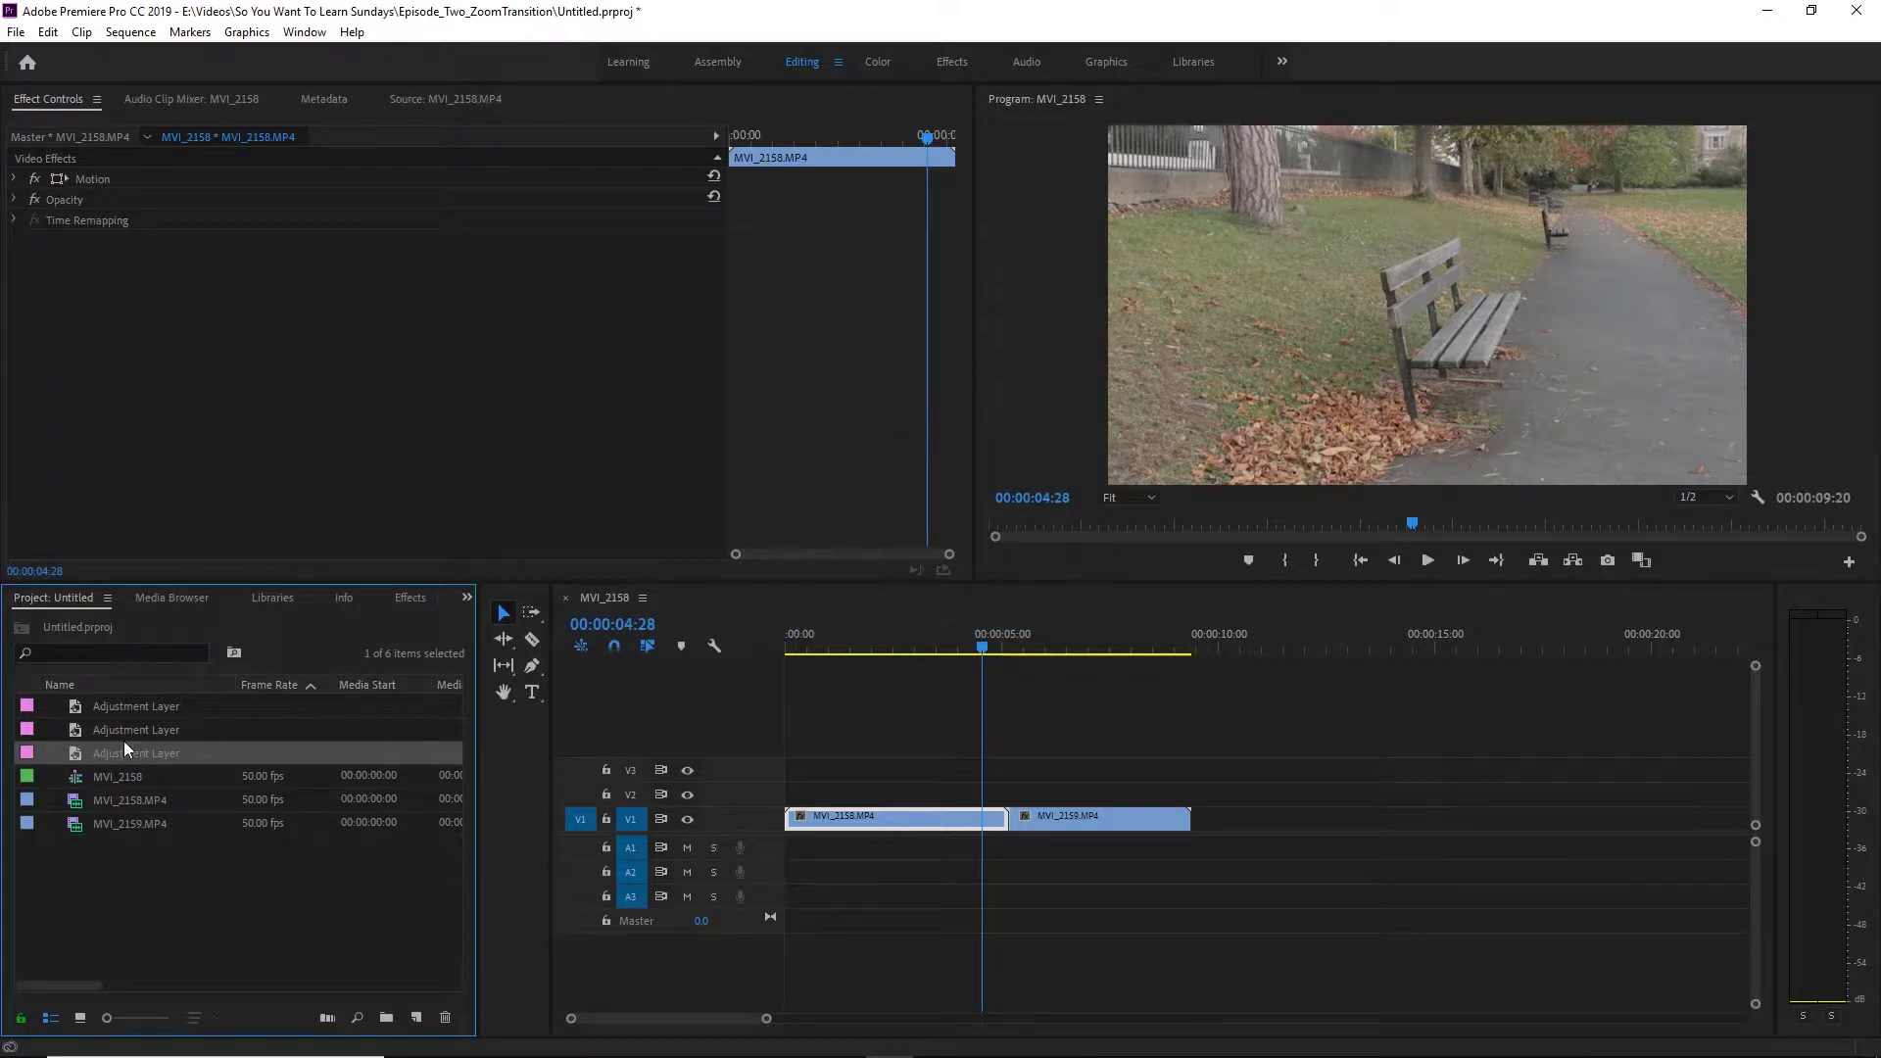
Place an adjustment layer on V2 from the start of MVI_2159.MP4 and another on V3 spanning the cut, both ending partway through that clip.
left_click_drag(134, 757, 1022, 801)
left_click(991, 647)
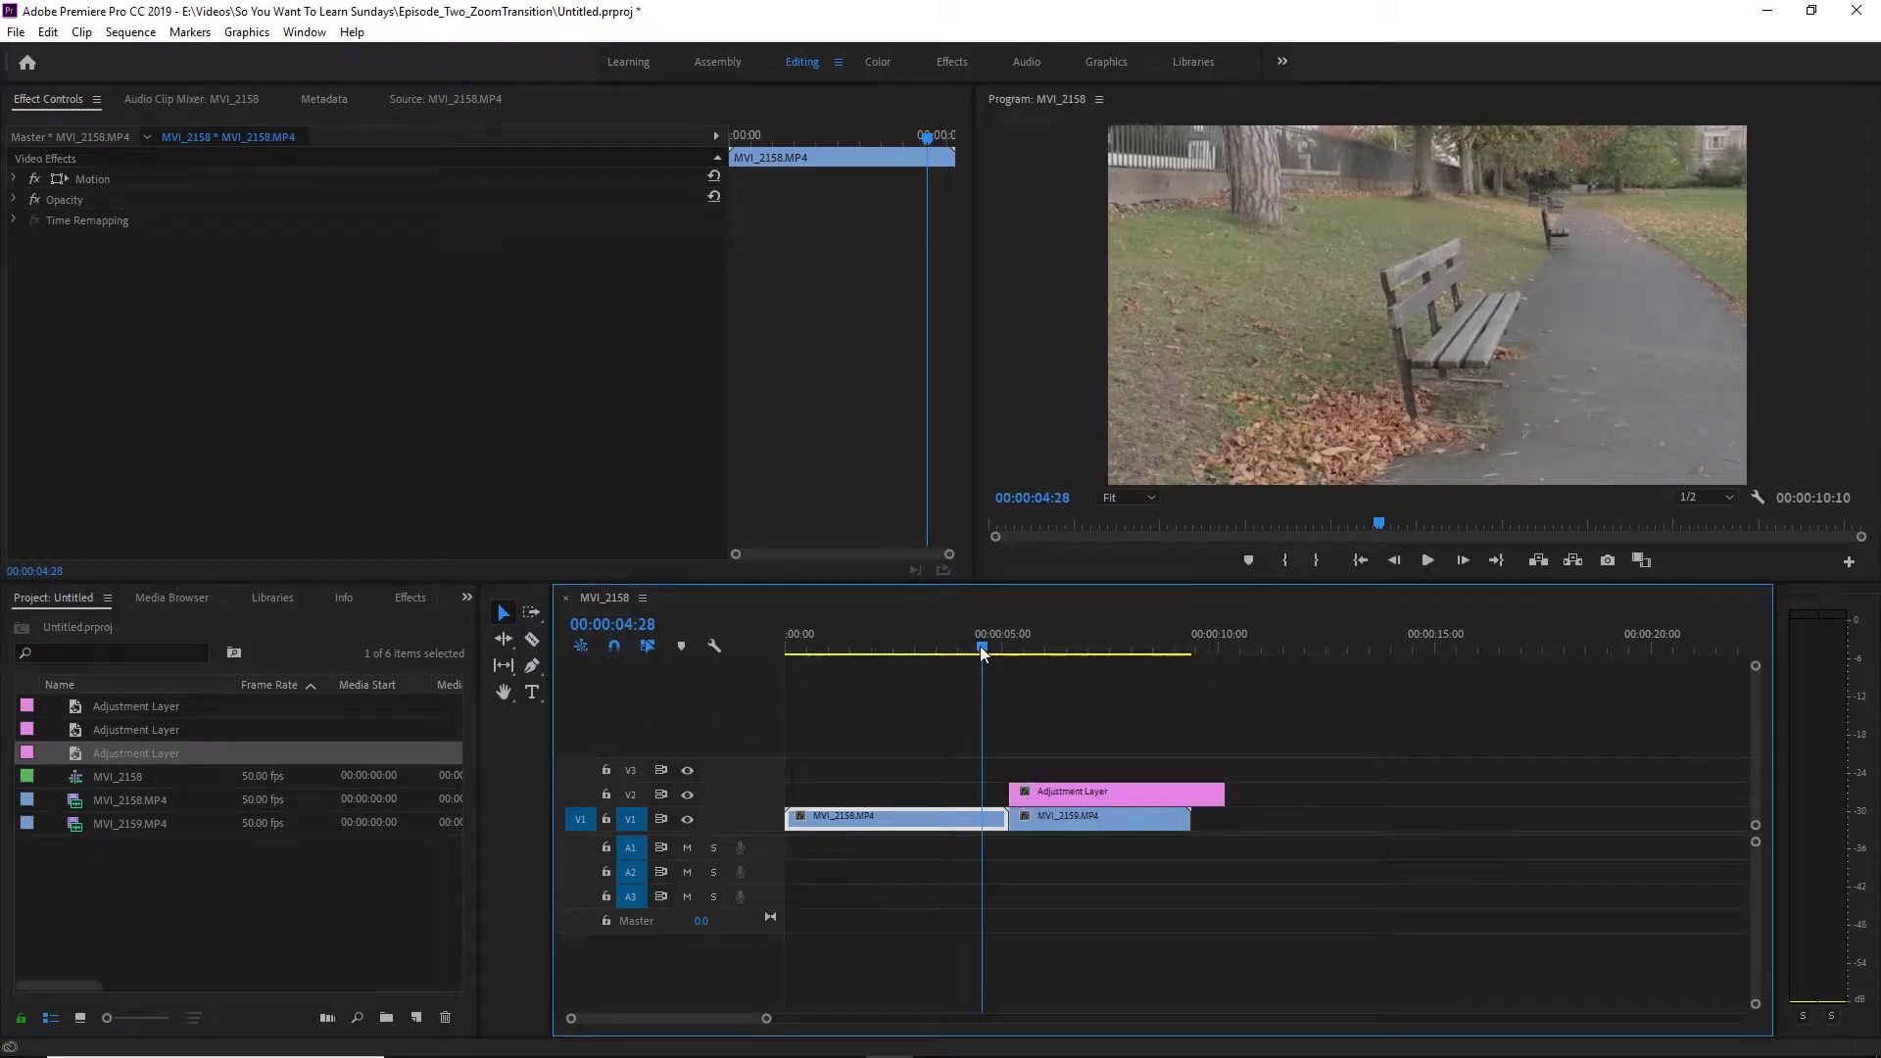
left_click_drag(991, 647, 1015, 687)
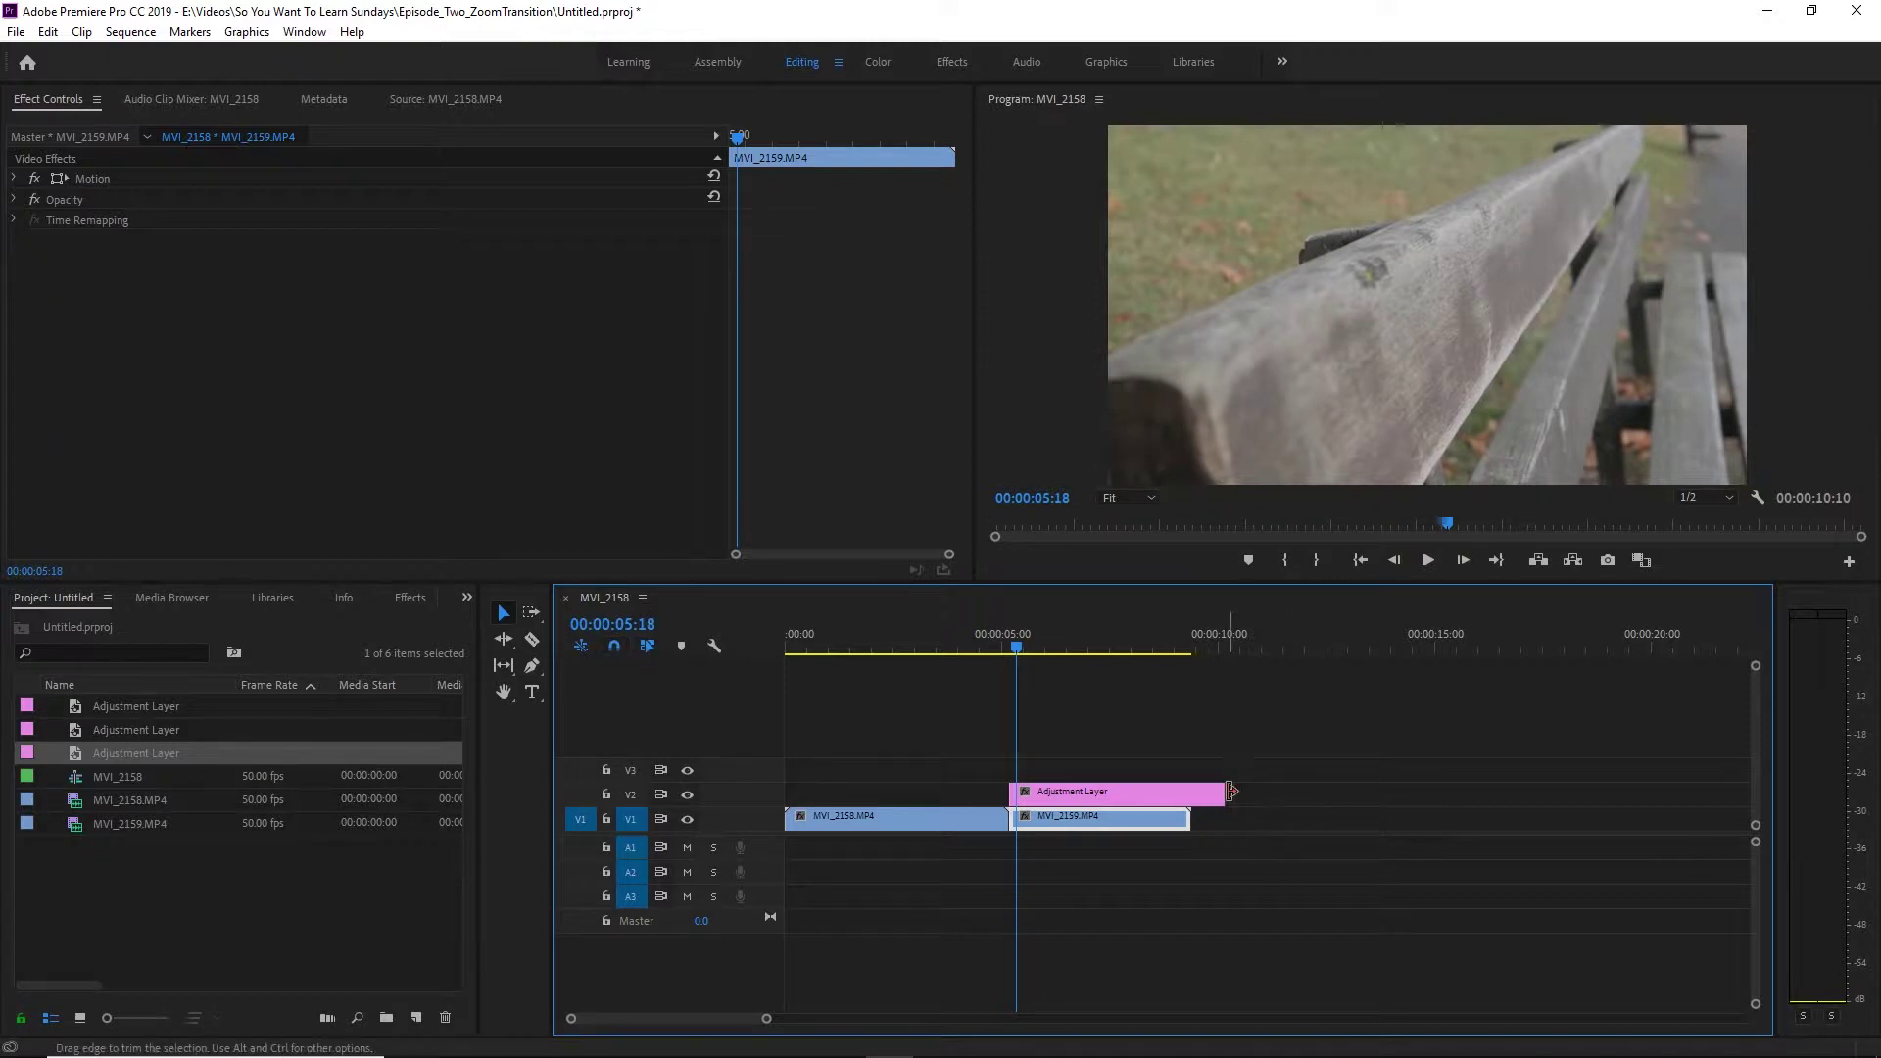
left_click_drag(1230, 791, 1104, 792)
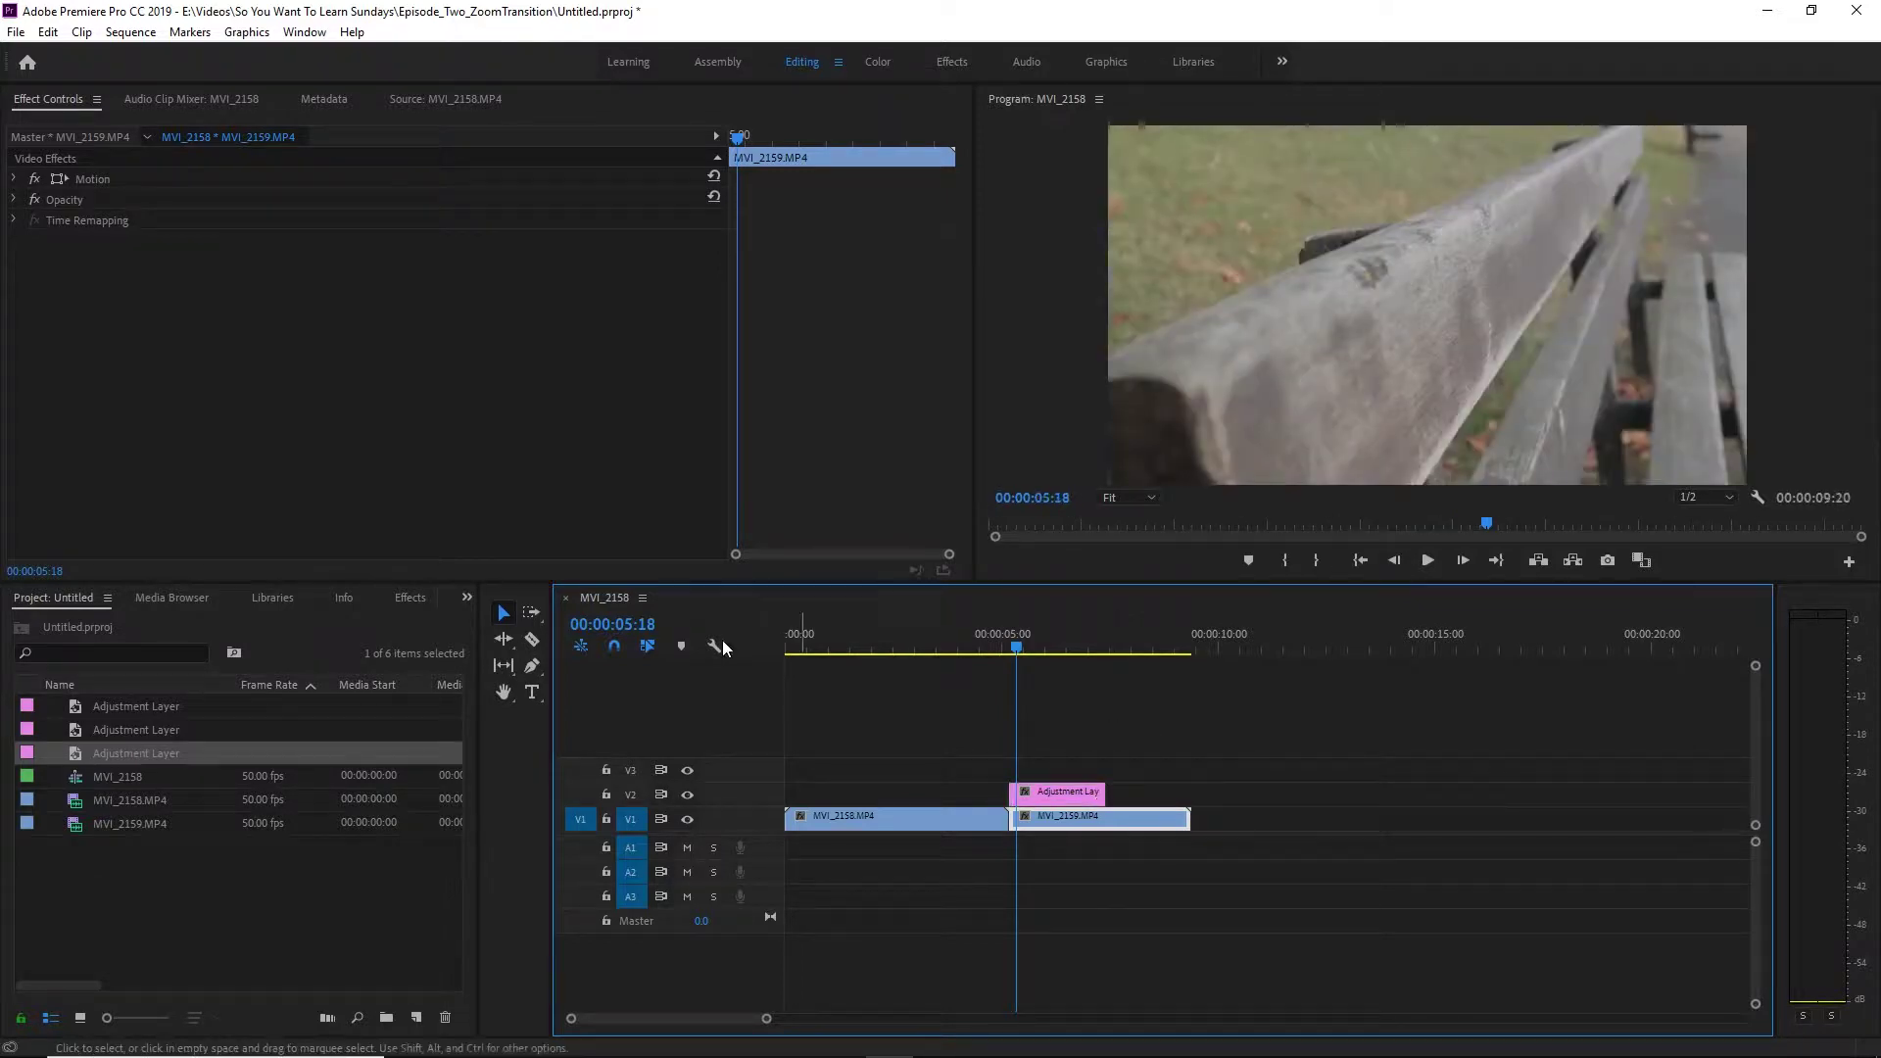
left_click_drag(96, 751, 950, 774)
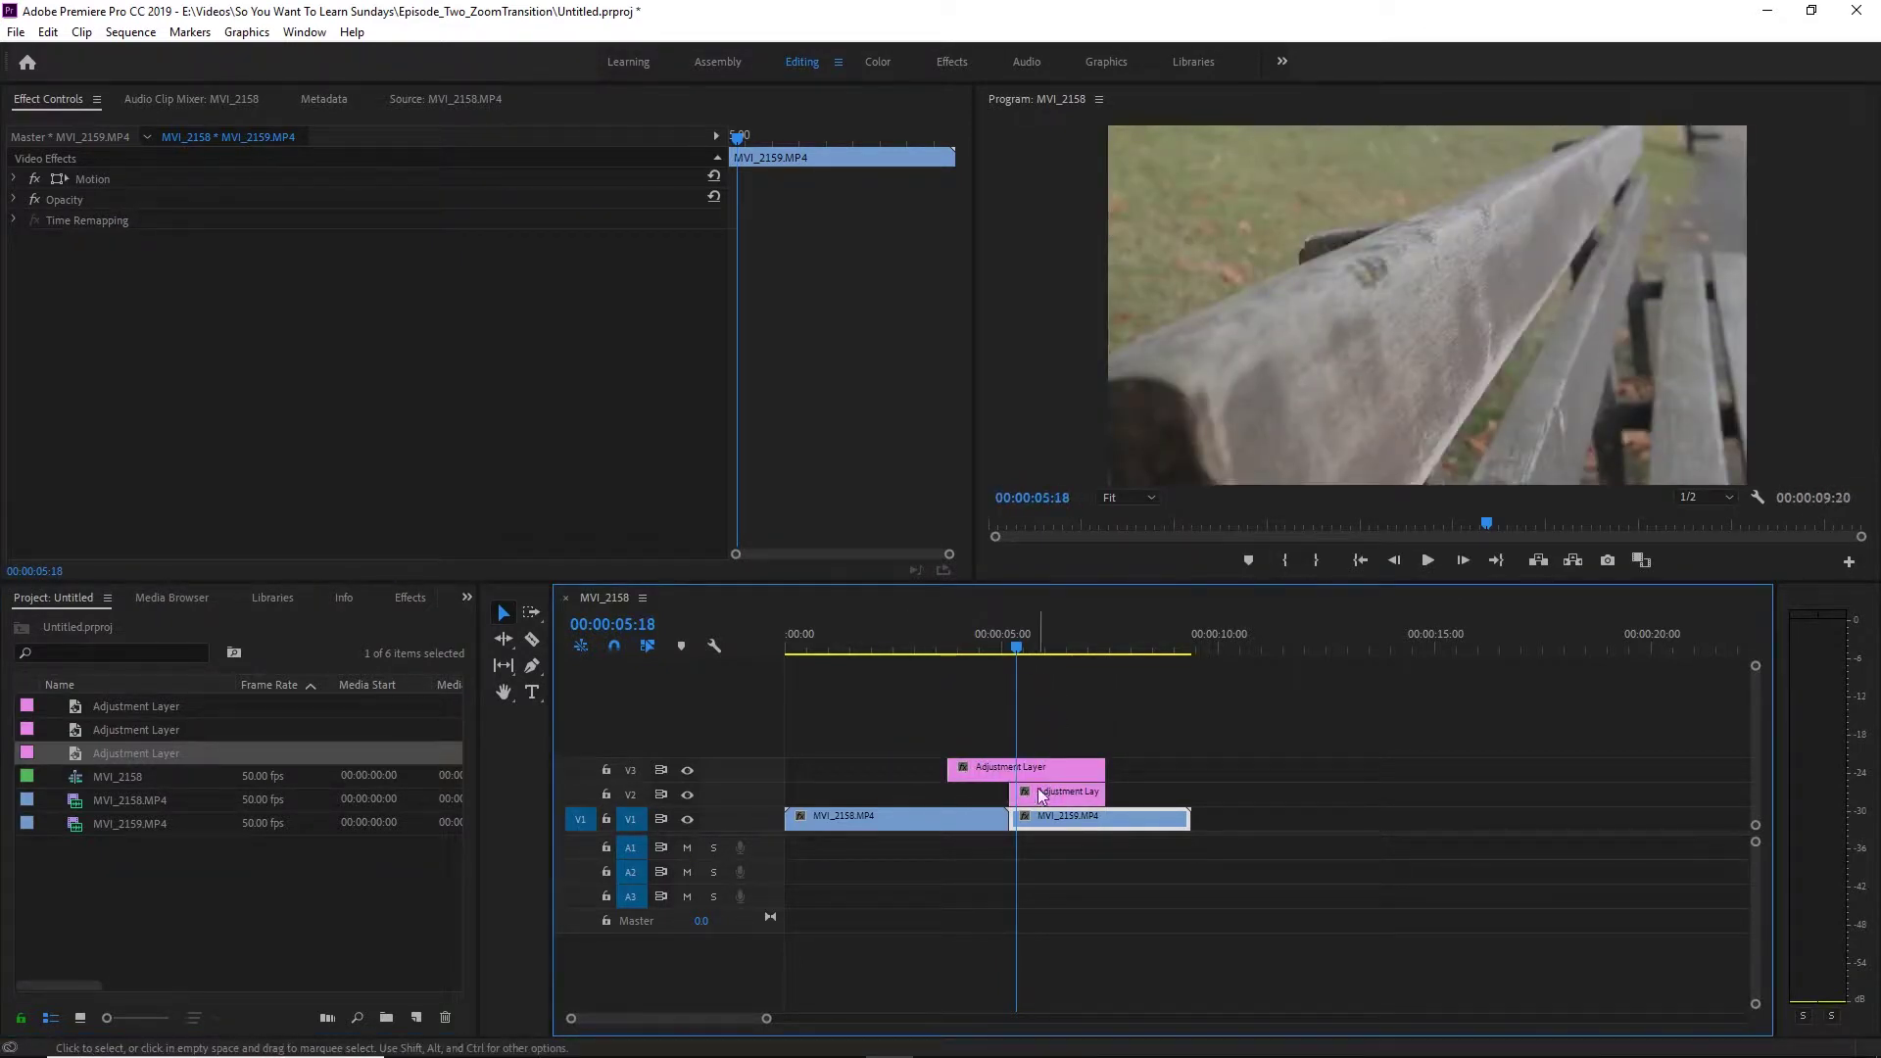
left_click(1006, 766)
Apply the Replicate effect to the V2 adjustment layer and play back that section.
left_click(1051, 795)
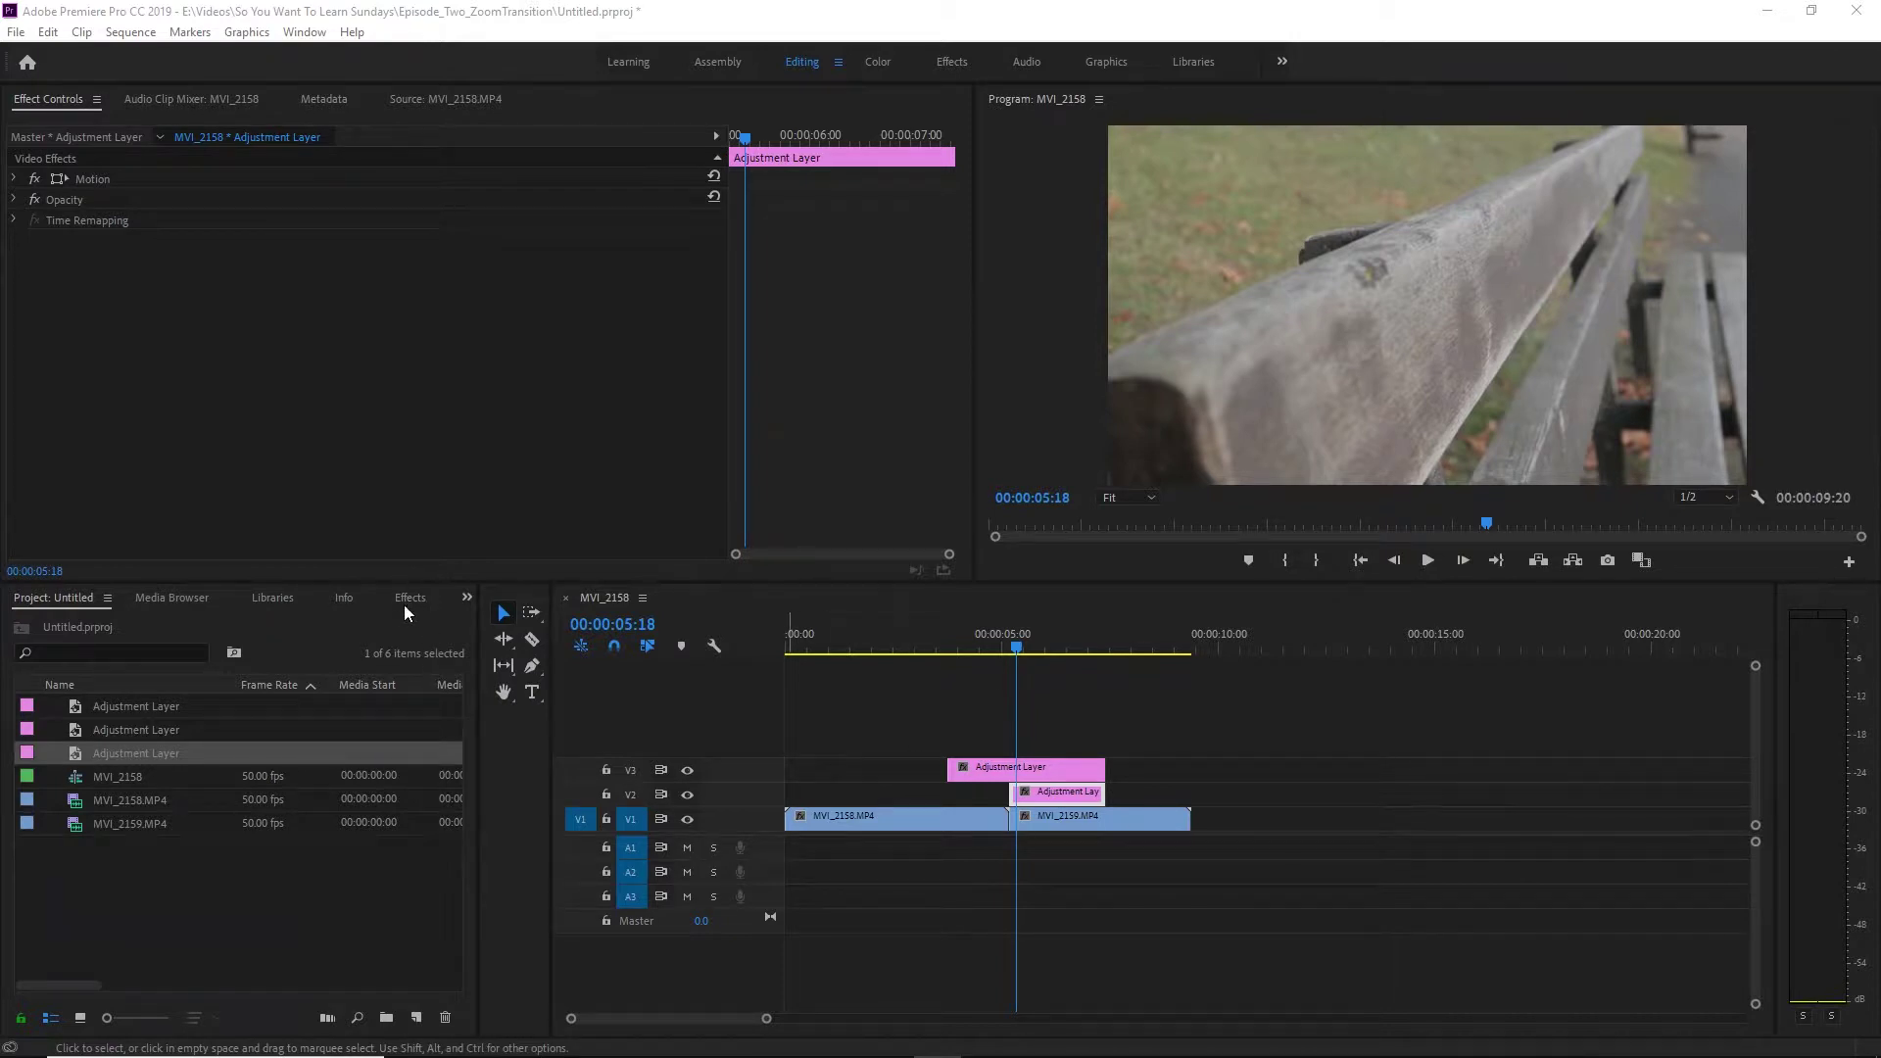
type("repli")
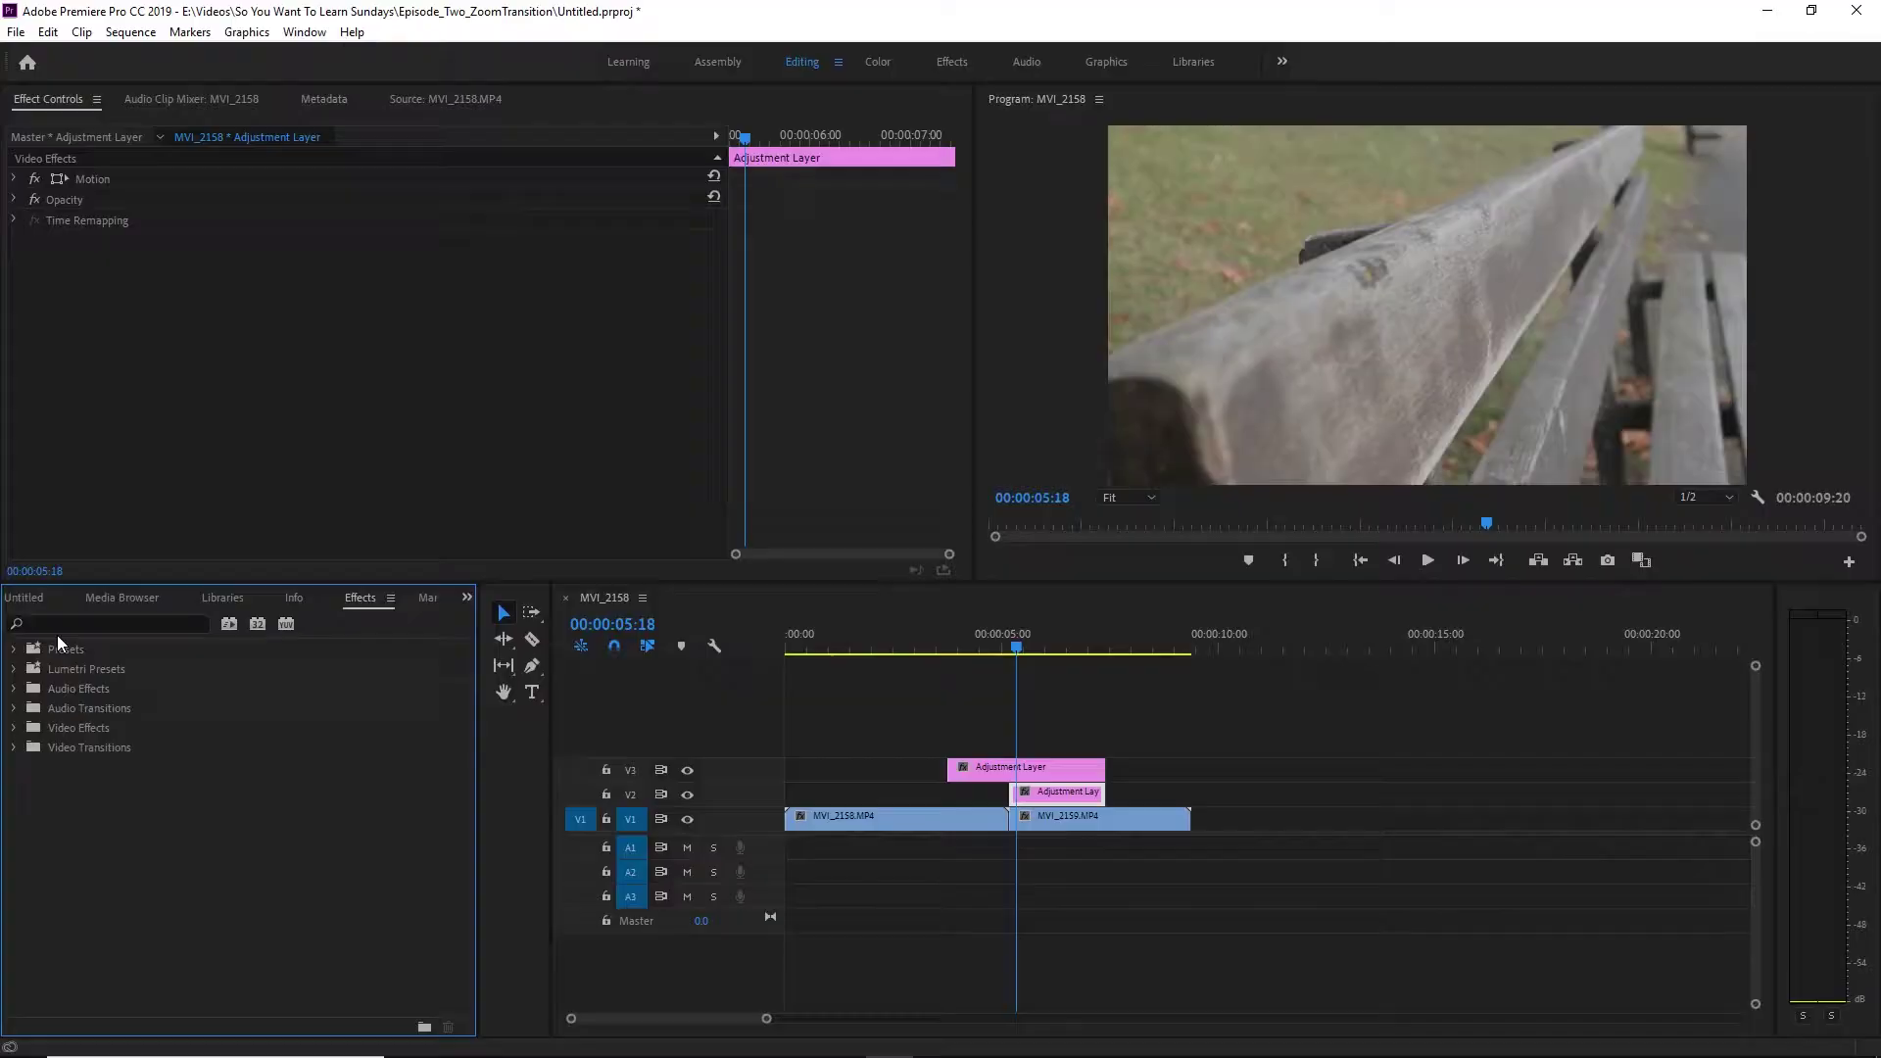
type("cate")
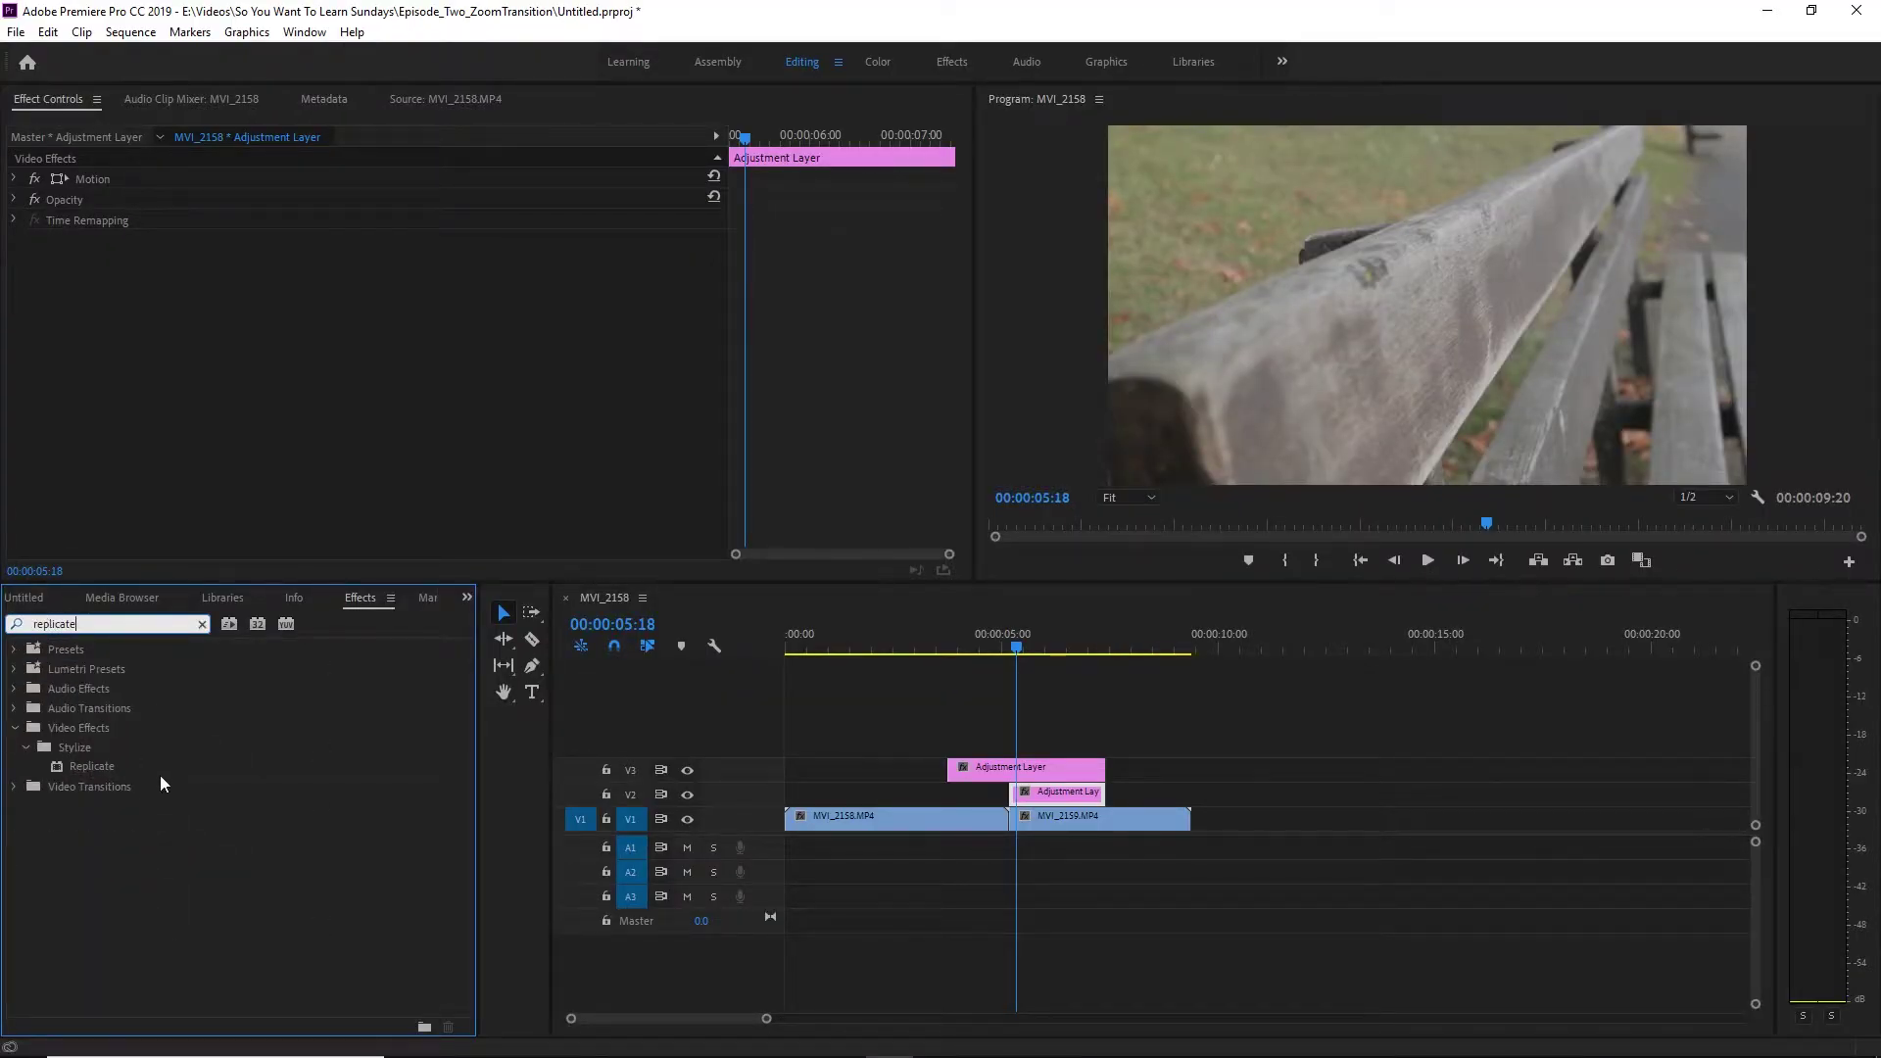
left_click_drag(102, 762, 1045, 792)
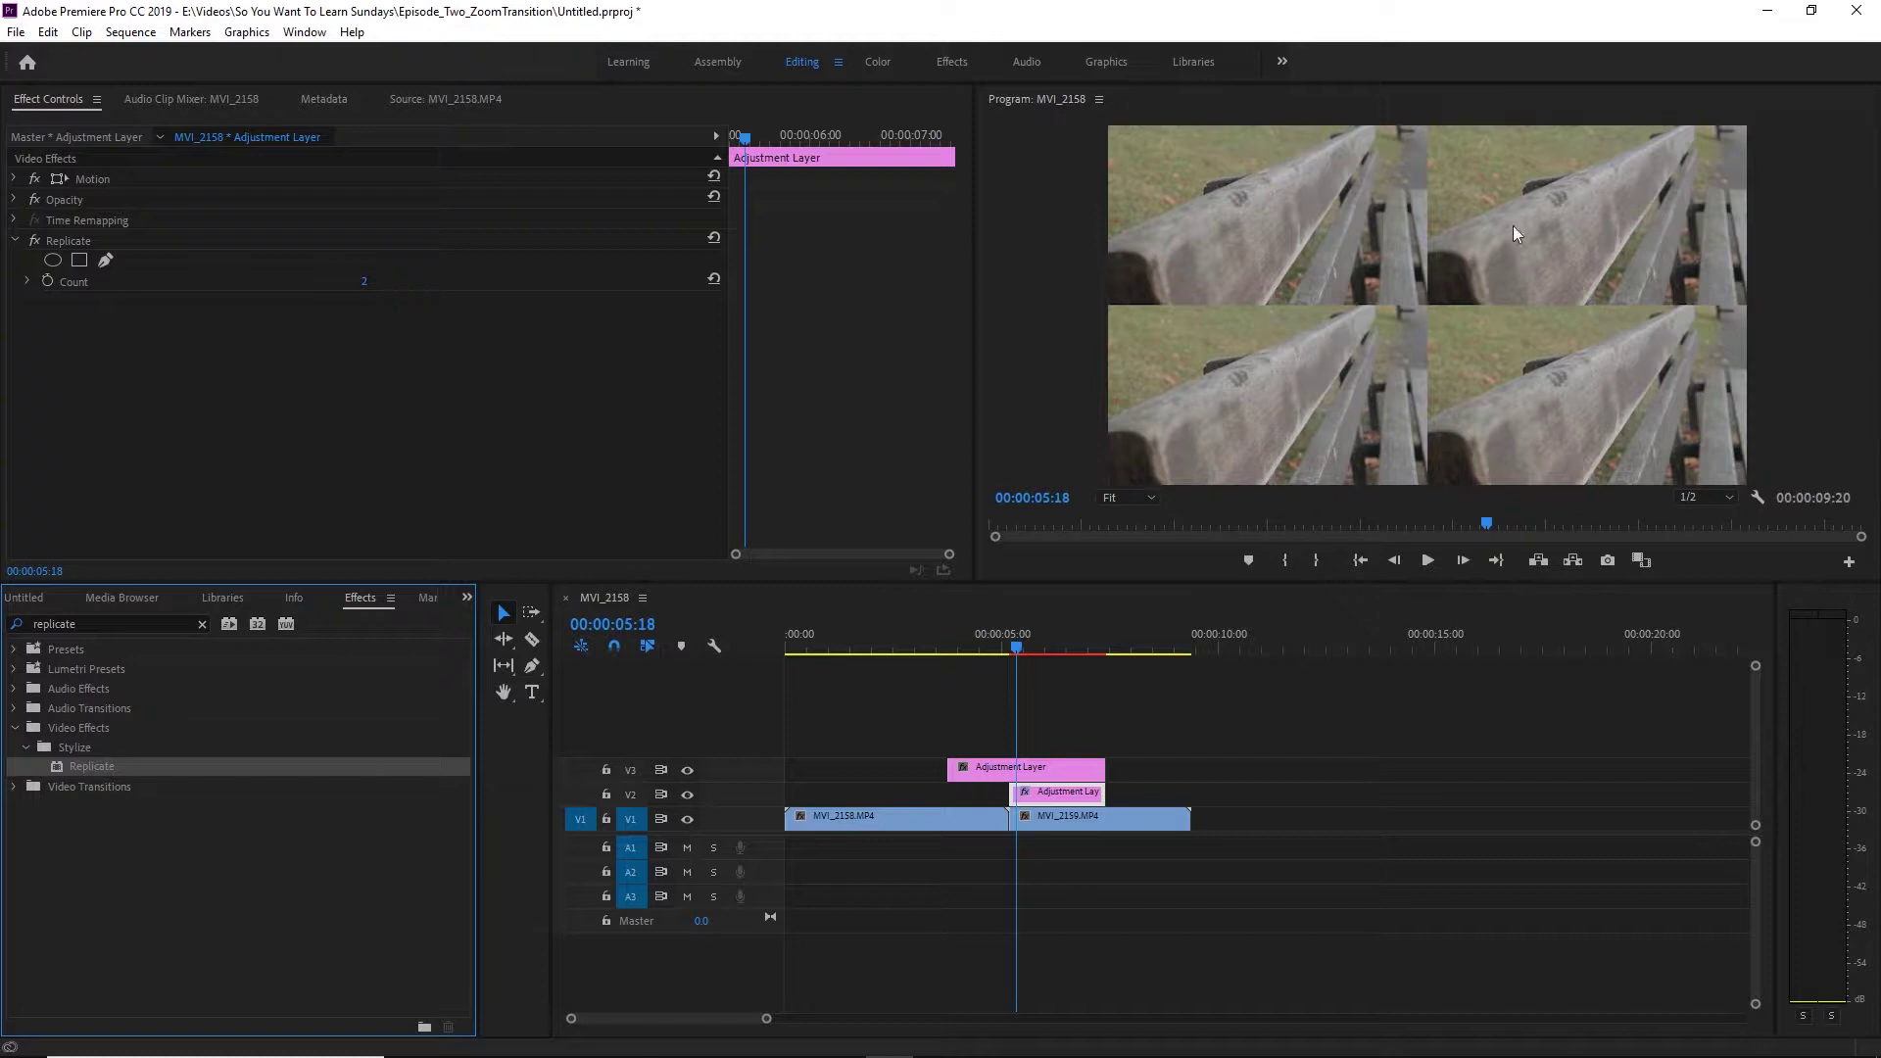
left_click(1045, 639)
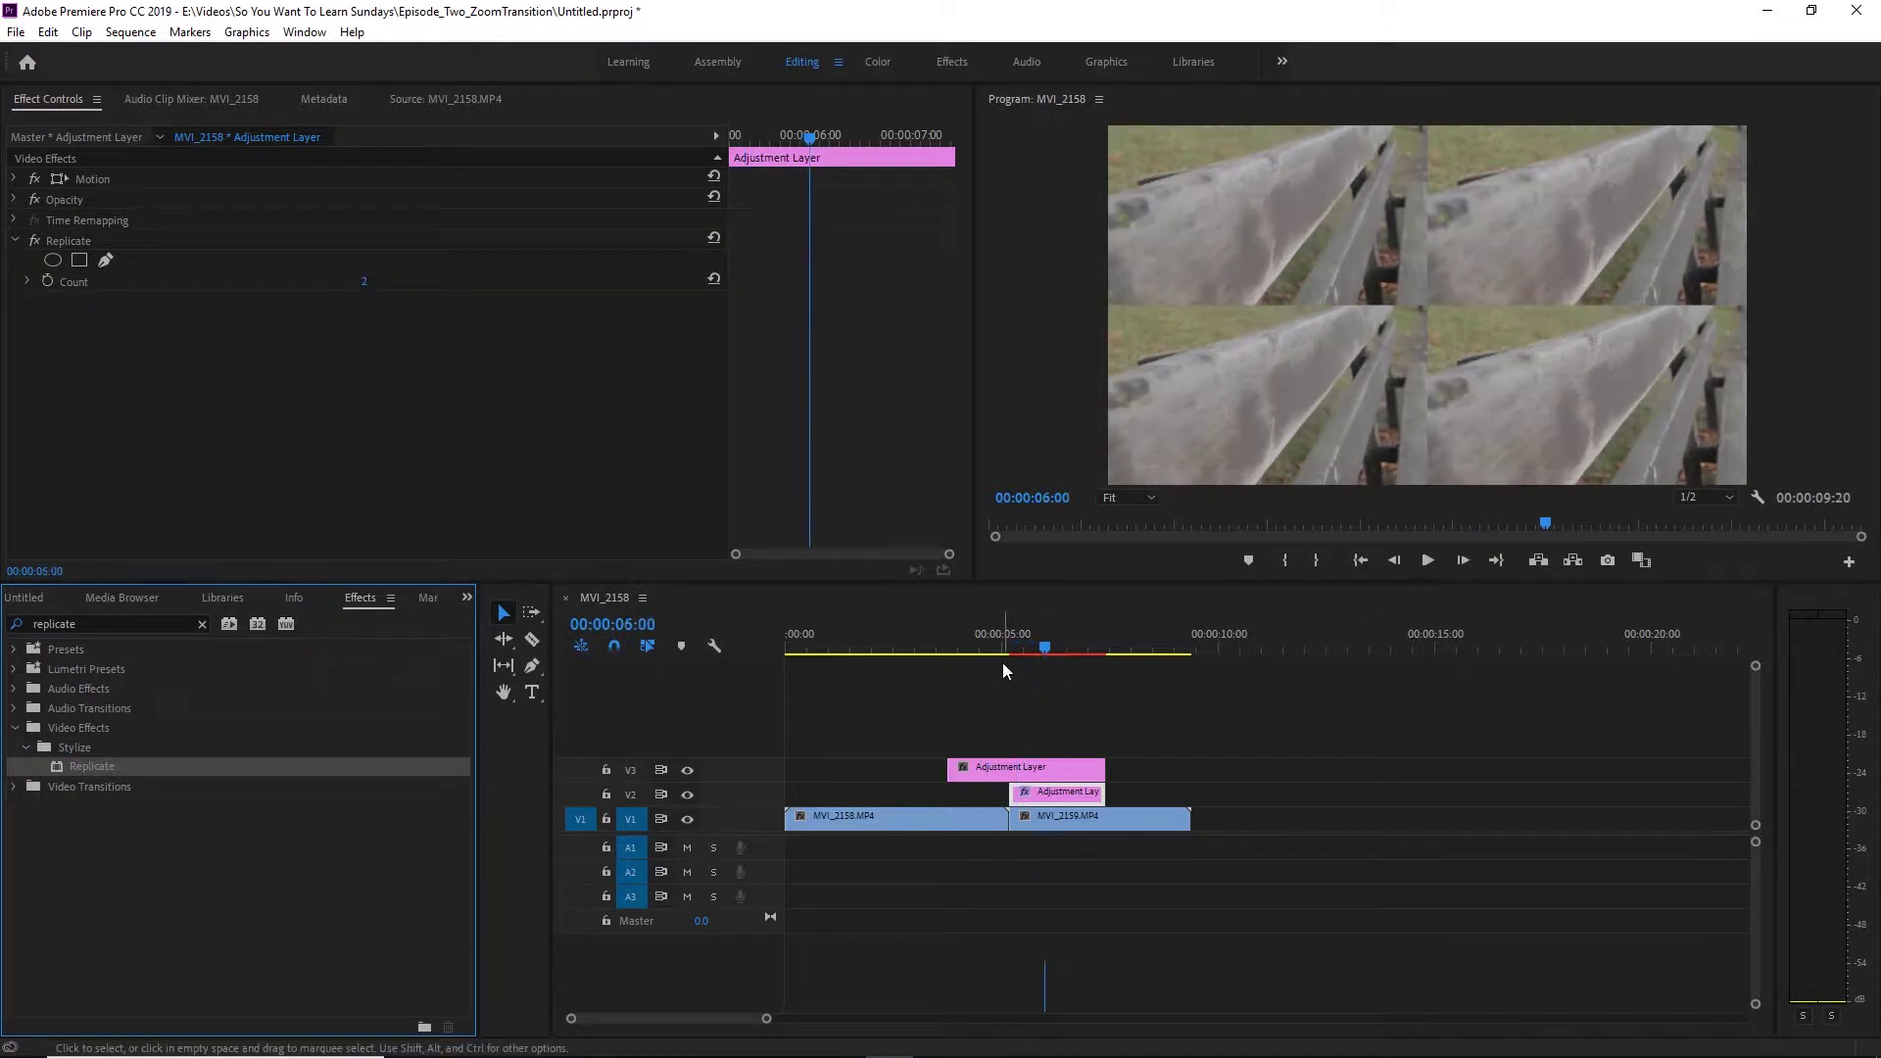
left_click(1036, 637)
key("space")
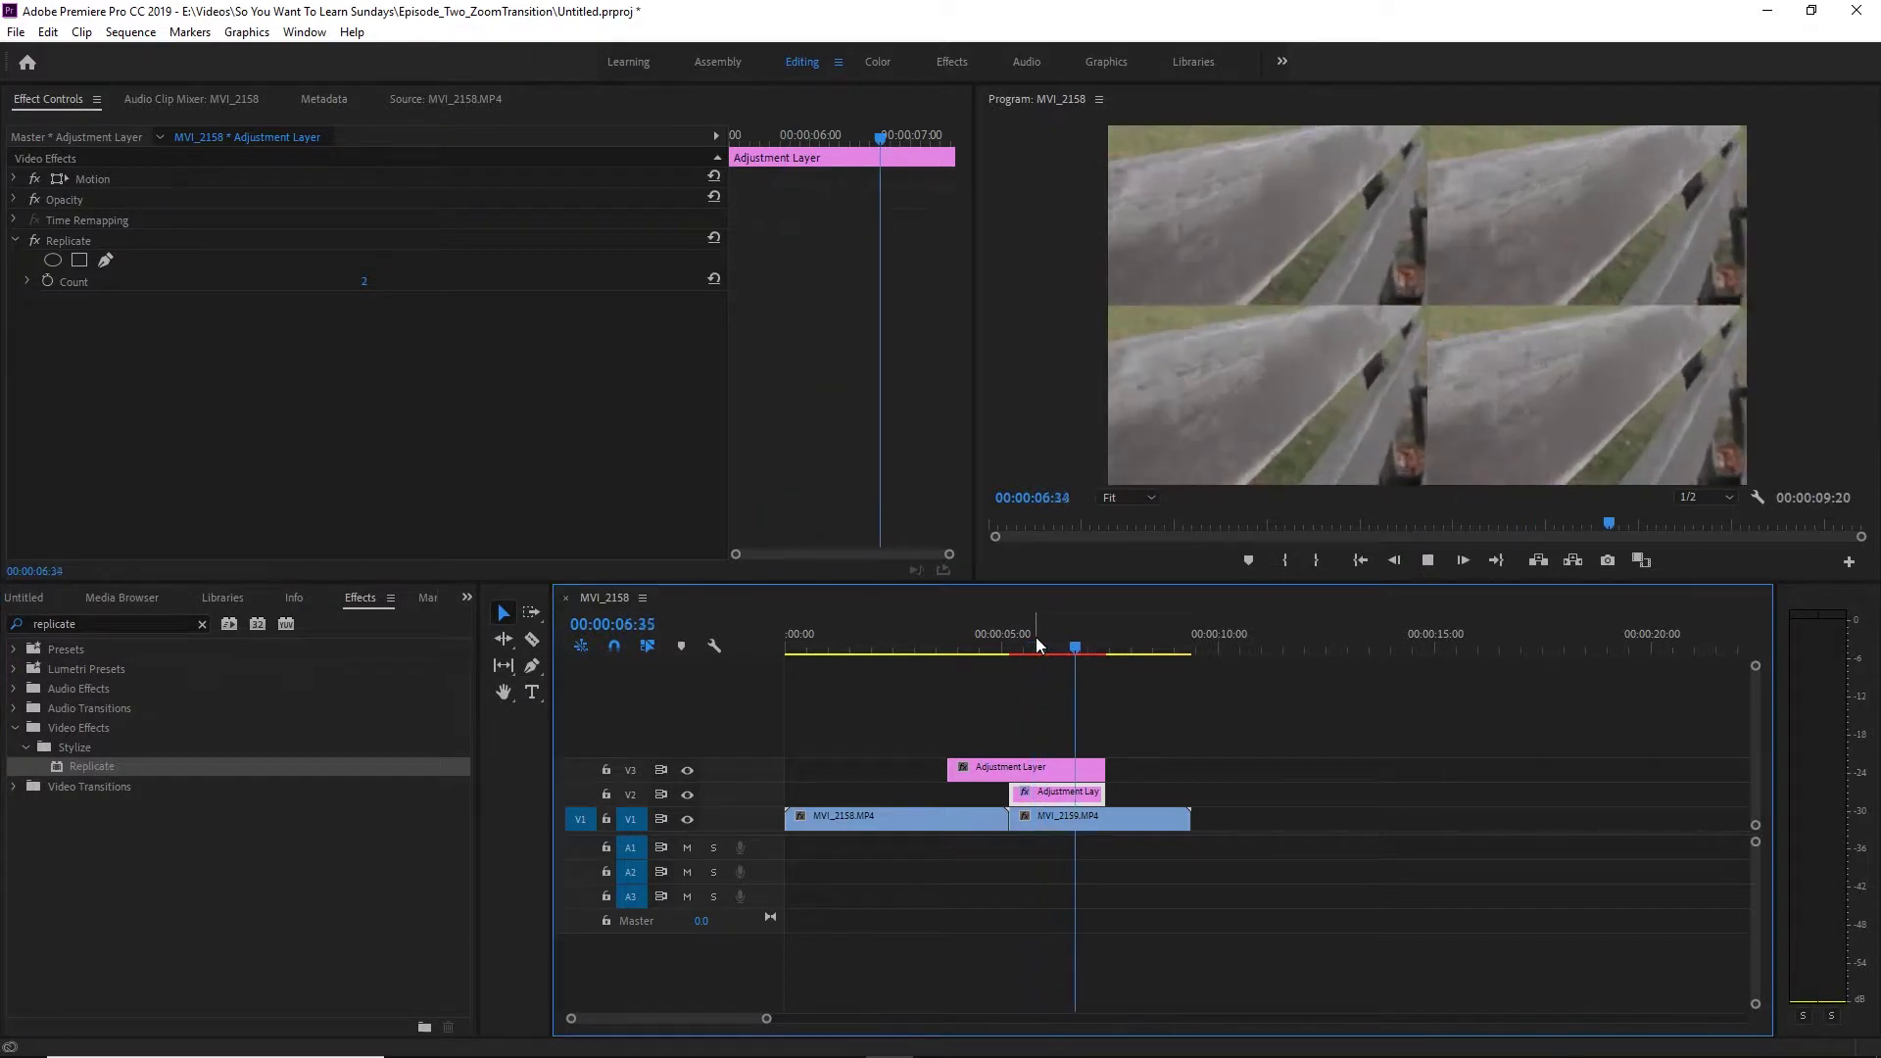
Set the Replicate count to 3 on the V2 adjustment layer and play back the result briefly.
mouse_move(1037, 637)
left_mouse_down()
mouse_move(1066, 646)
mouse_move(1024, 647)
left_mouse_up()
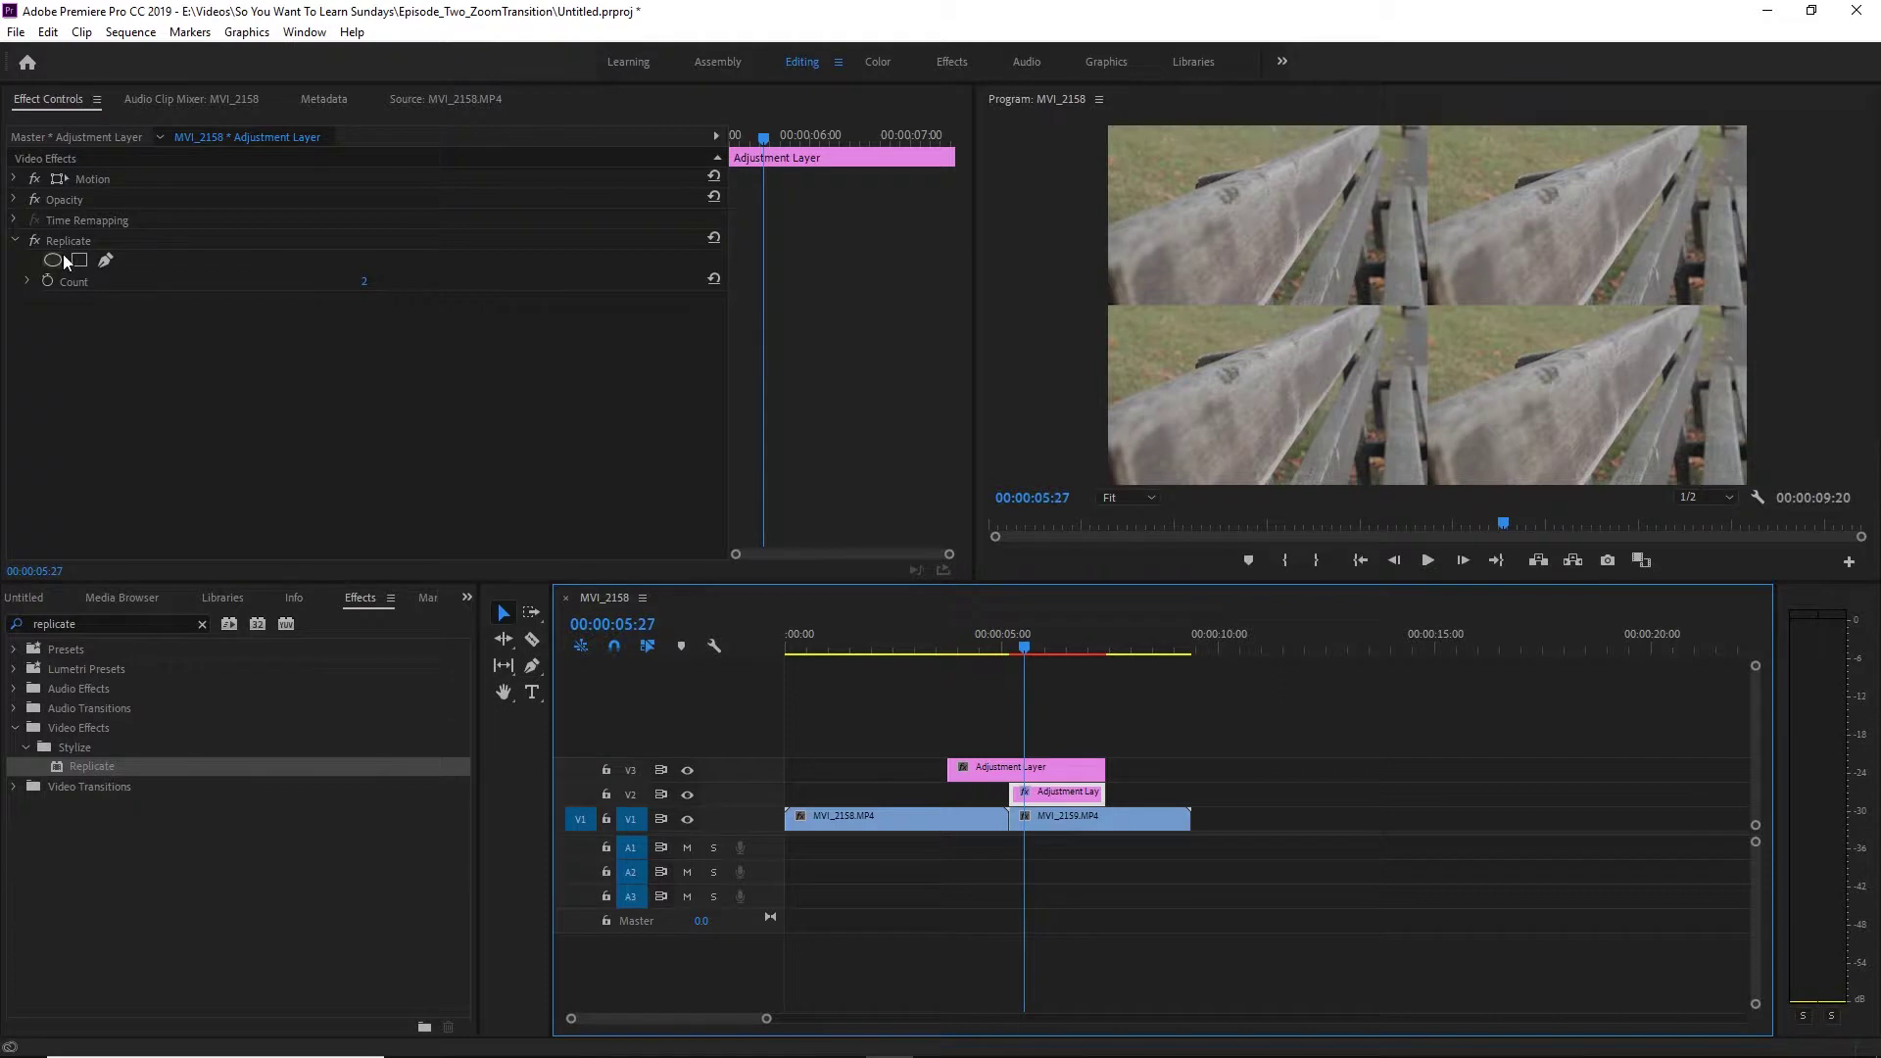
left_click(365, 281)
type("3")
key("Return")
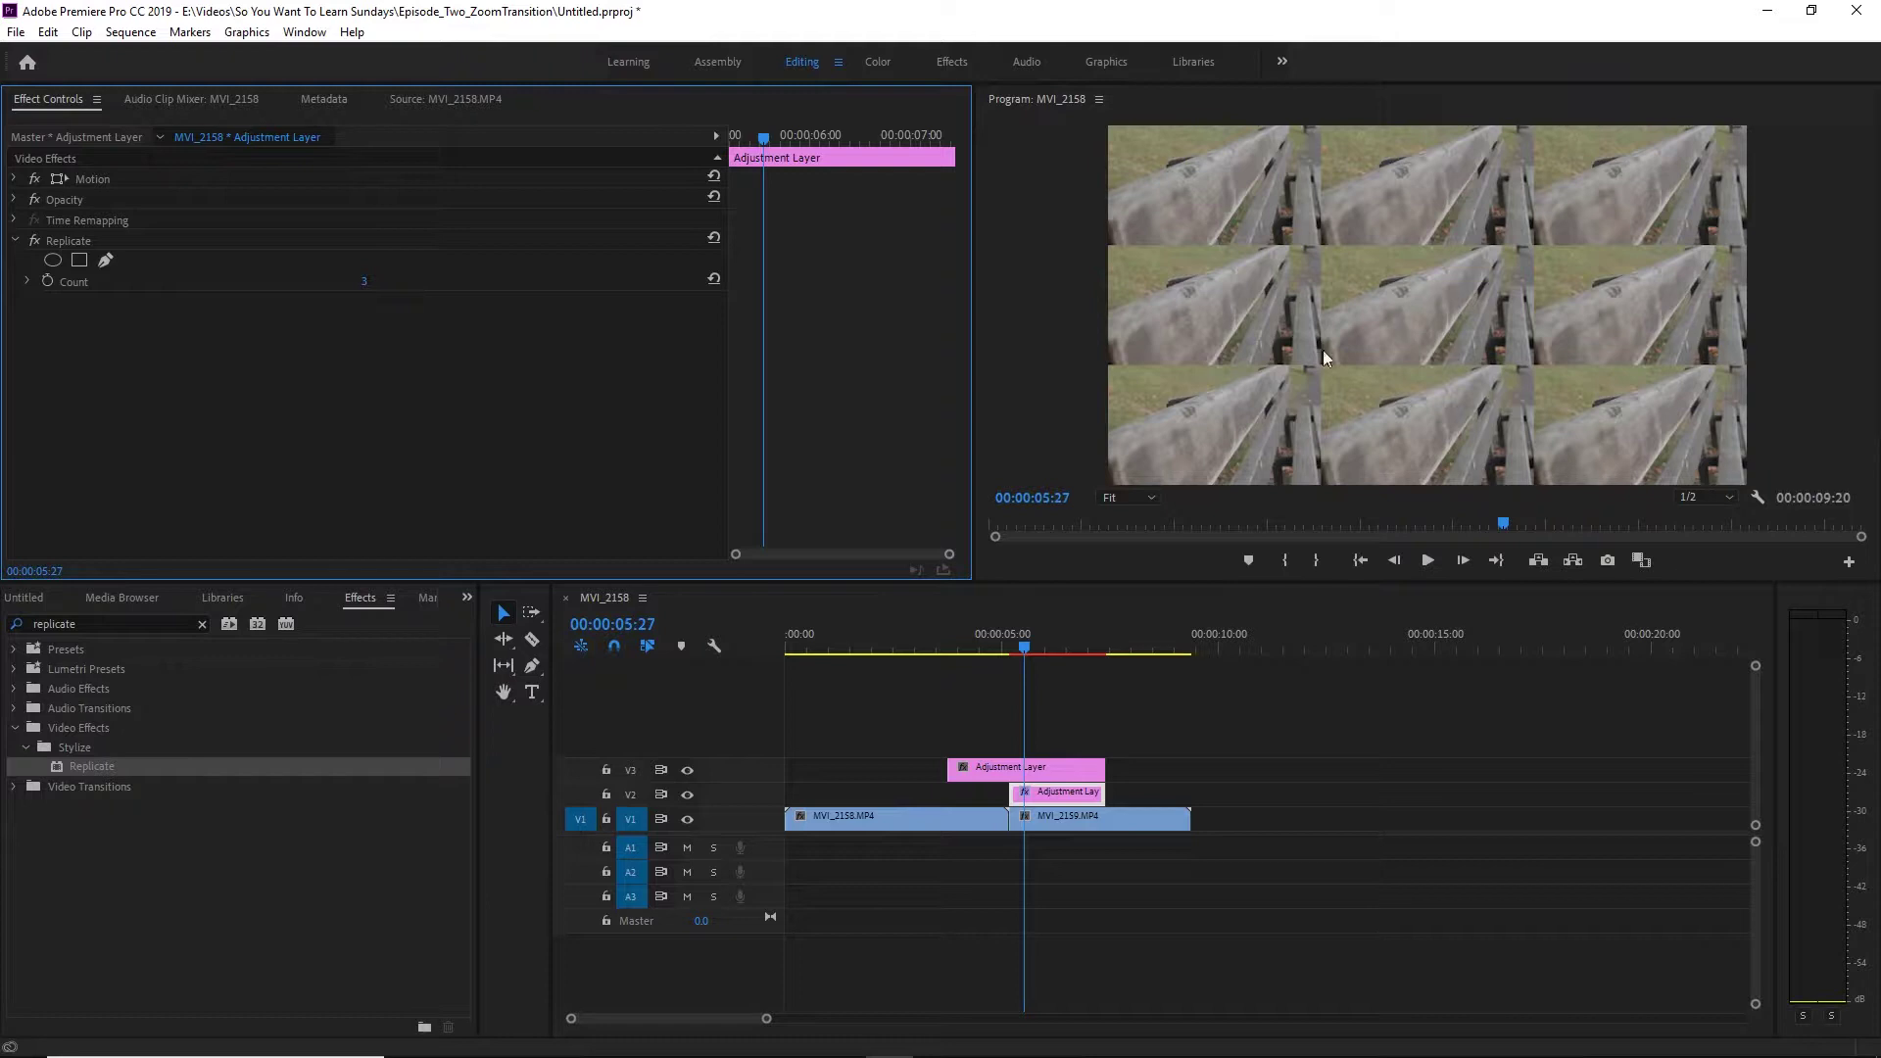
key("space")
key("space")
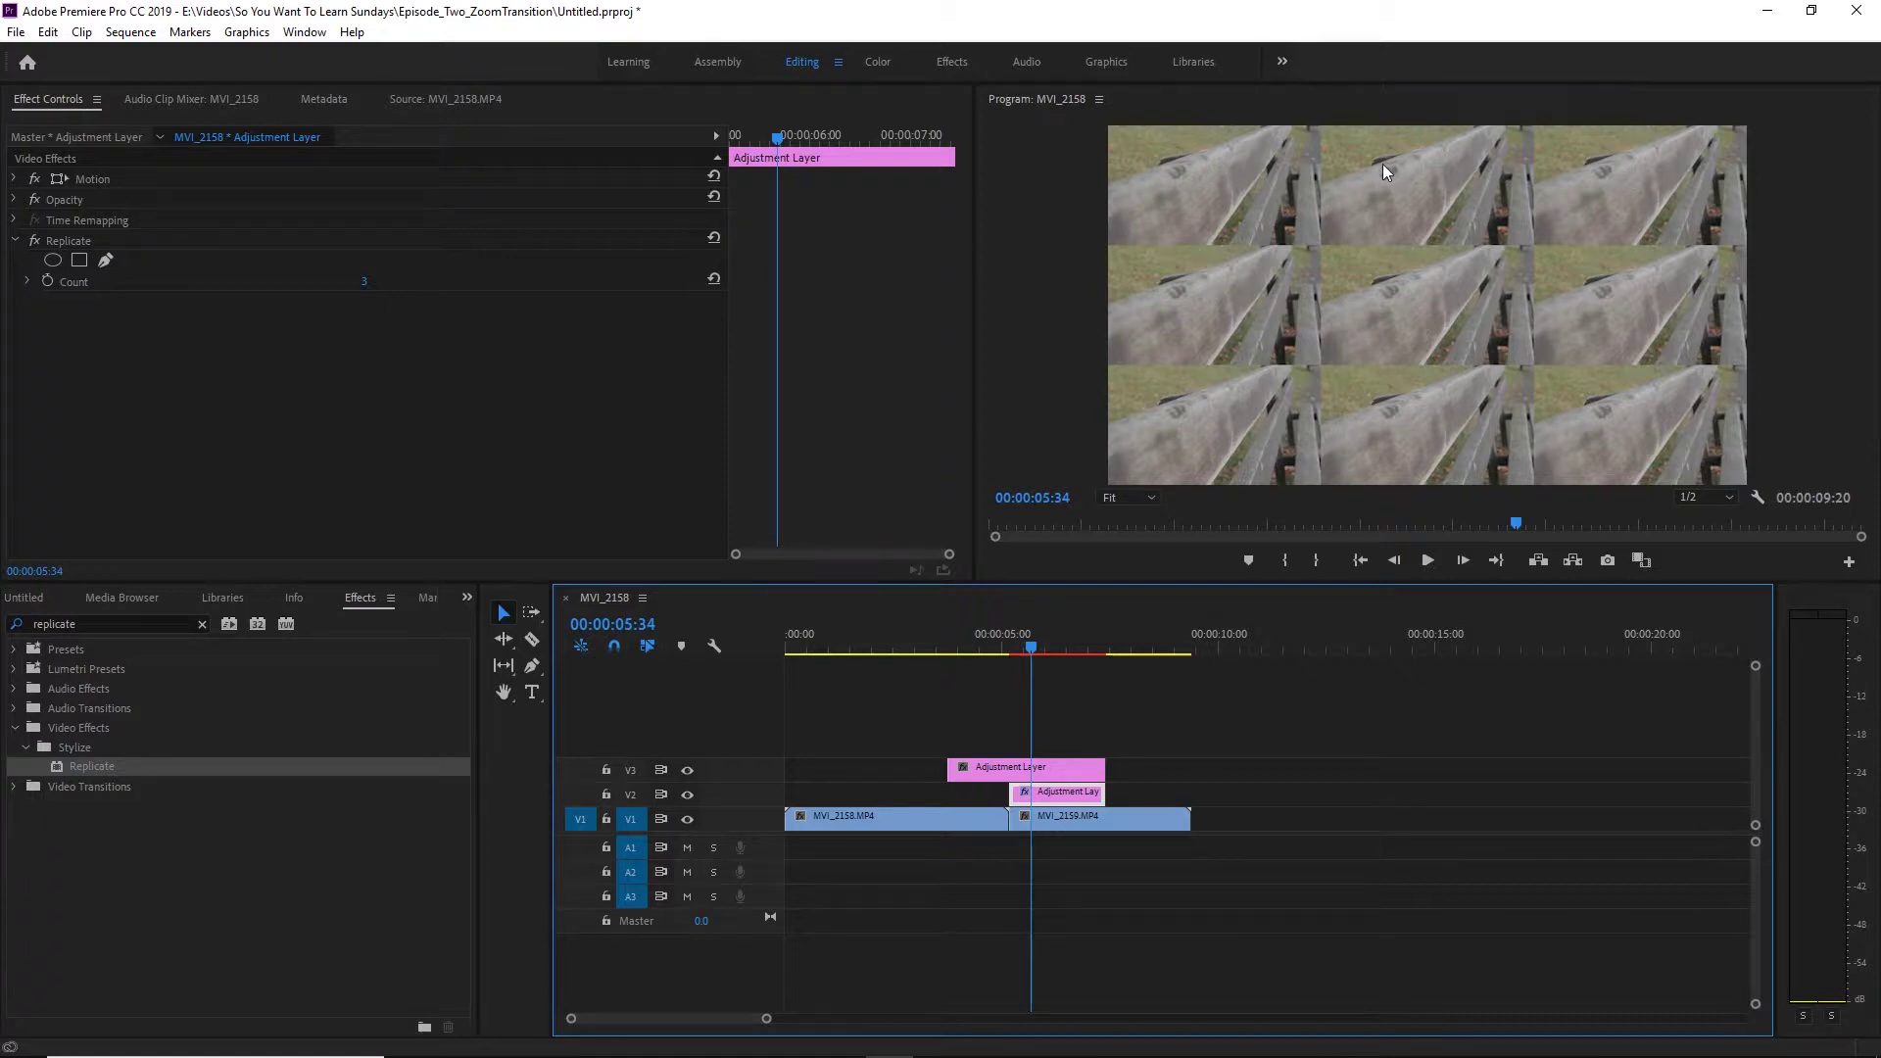
Find the Mirror effect and apply it to the V2 adjustment layer.
left_click(203, 625)
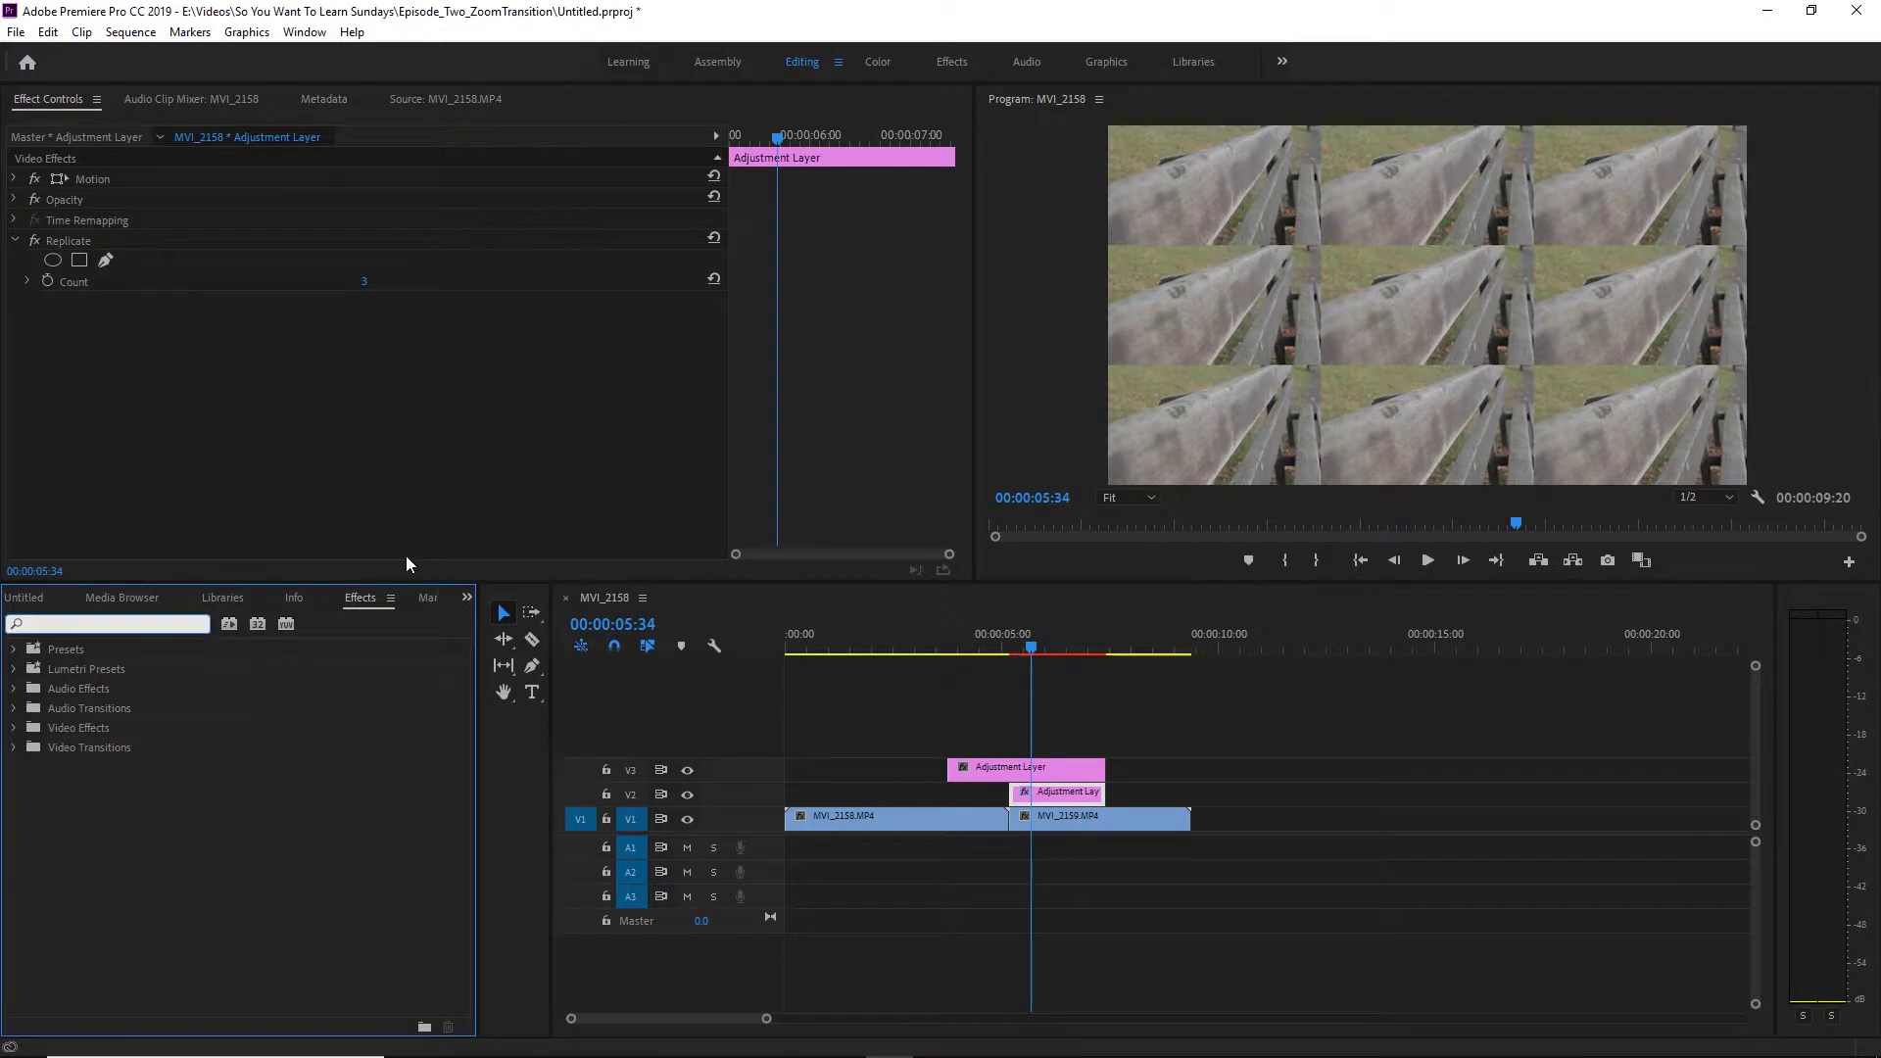
type("mirror")
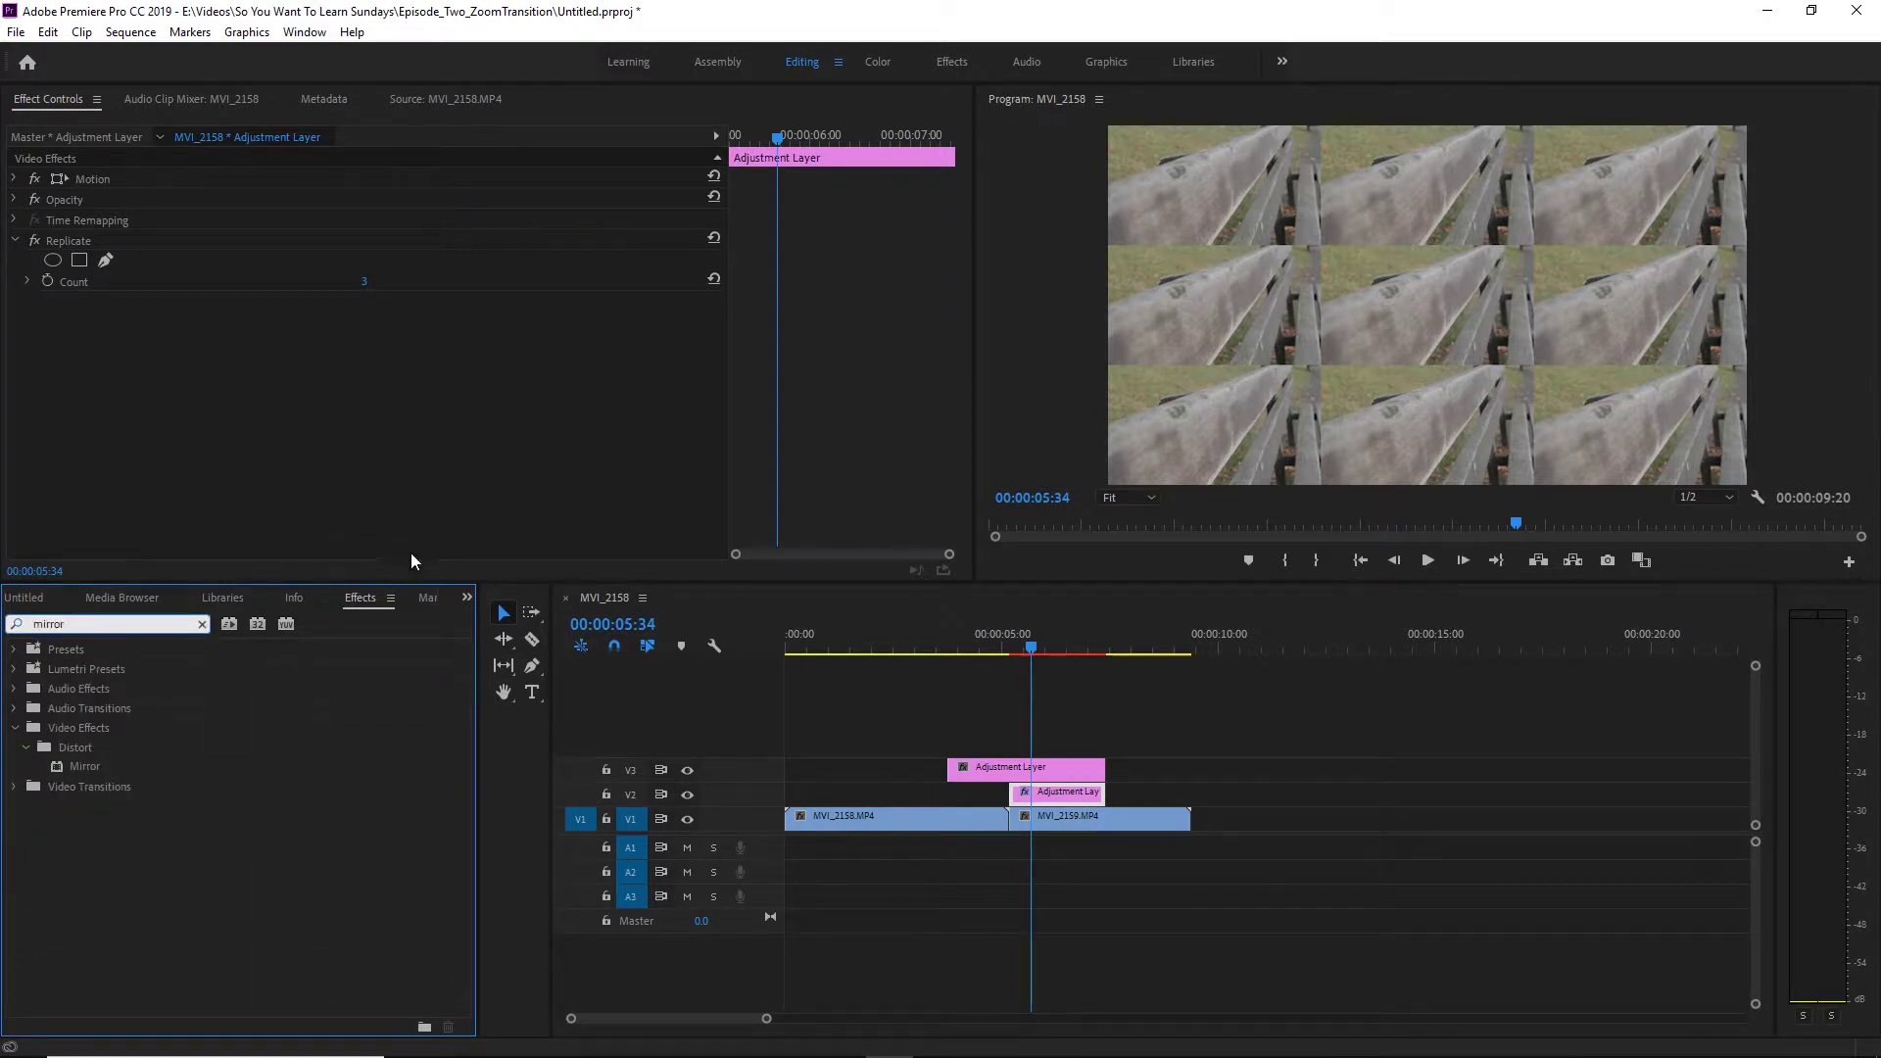
left_click_drag(71, 767, 1047, 792)
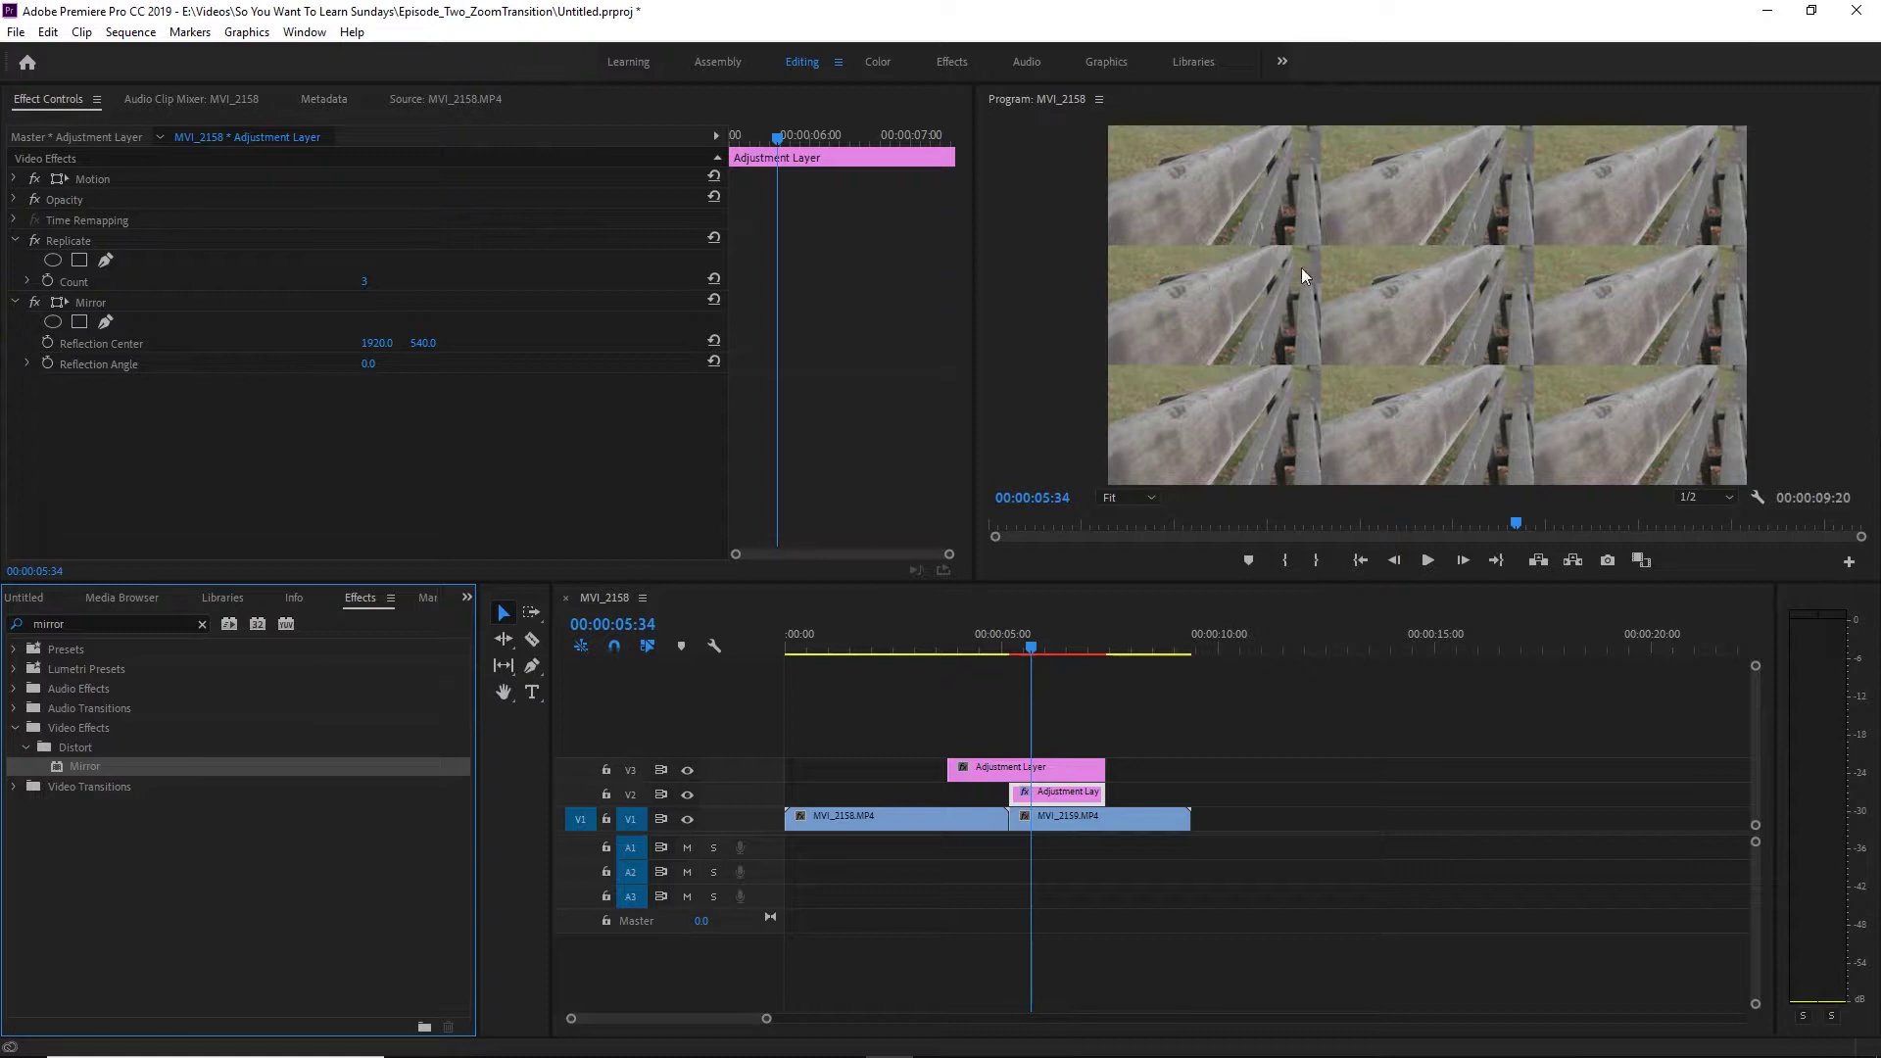
Set the Mirror effect's reflection angle to 90° and its vertical reflection center to 719.
left_click(392, 350)
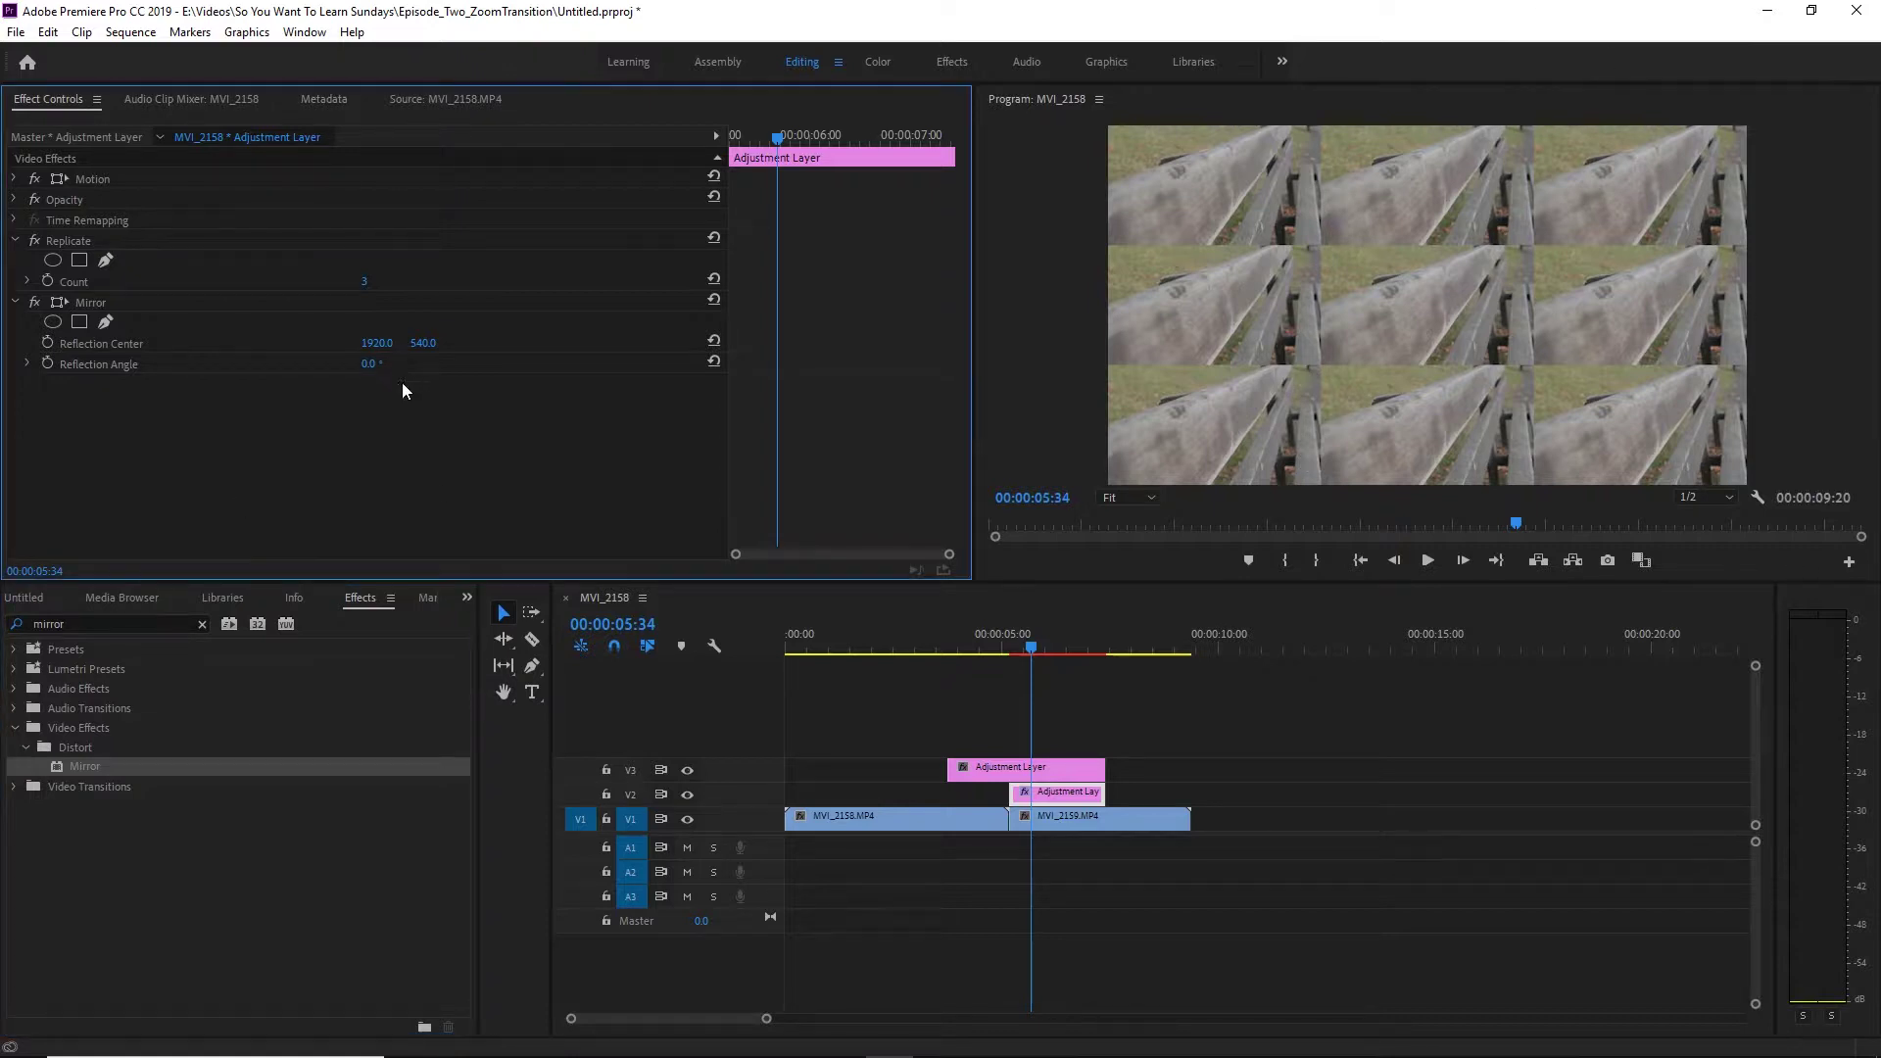
left_click(371, 365)
type("90")
key("Return")
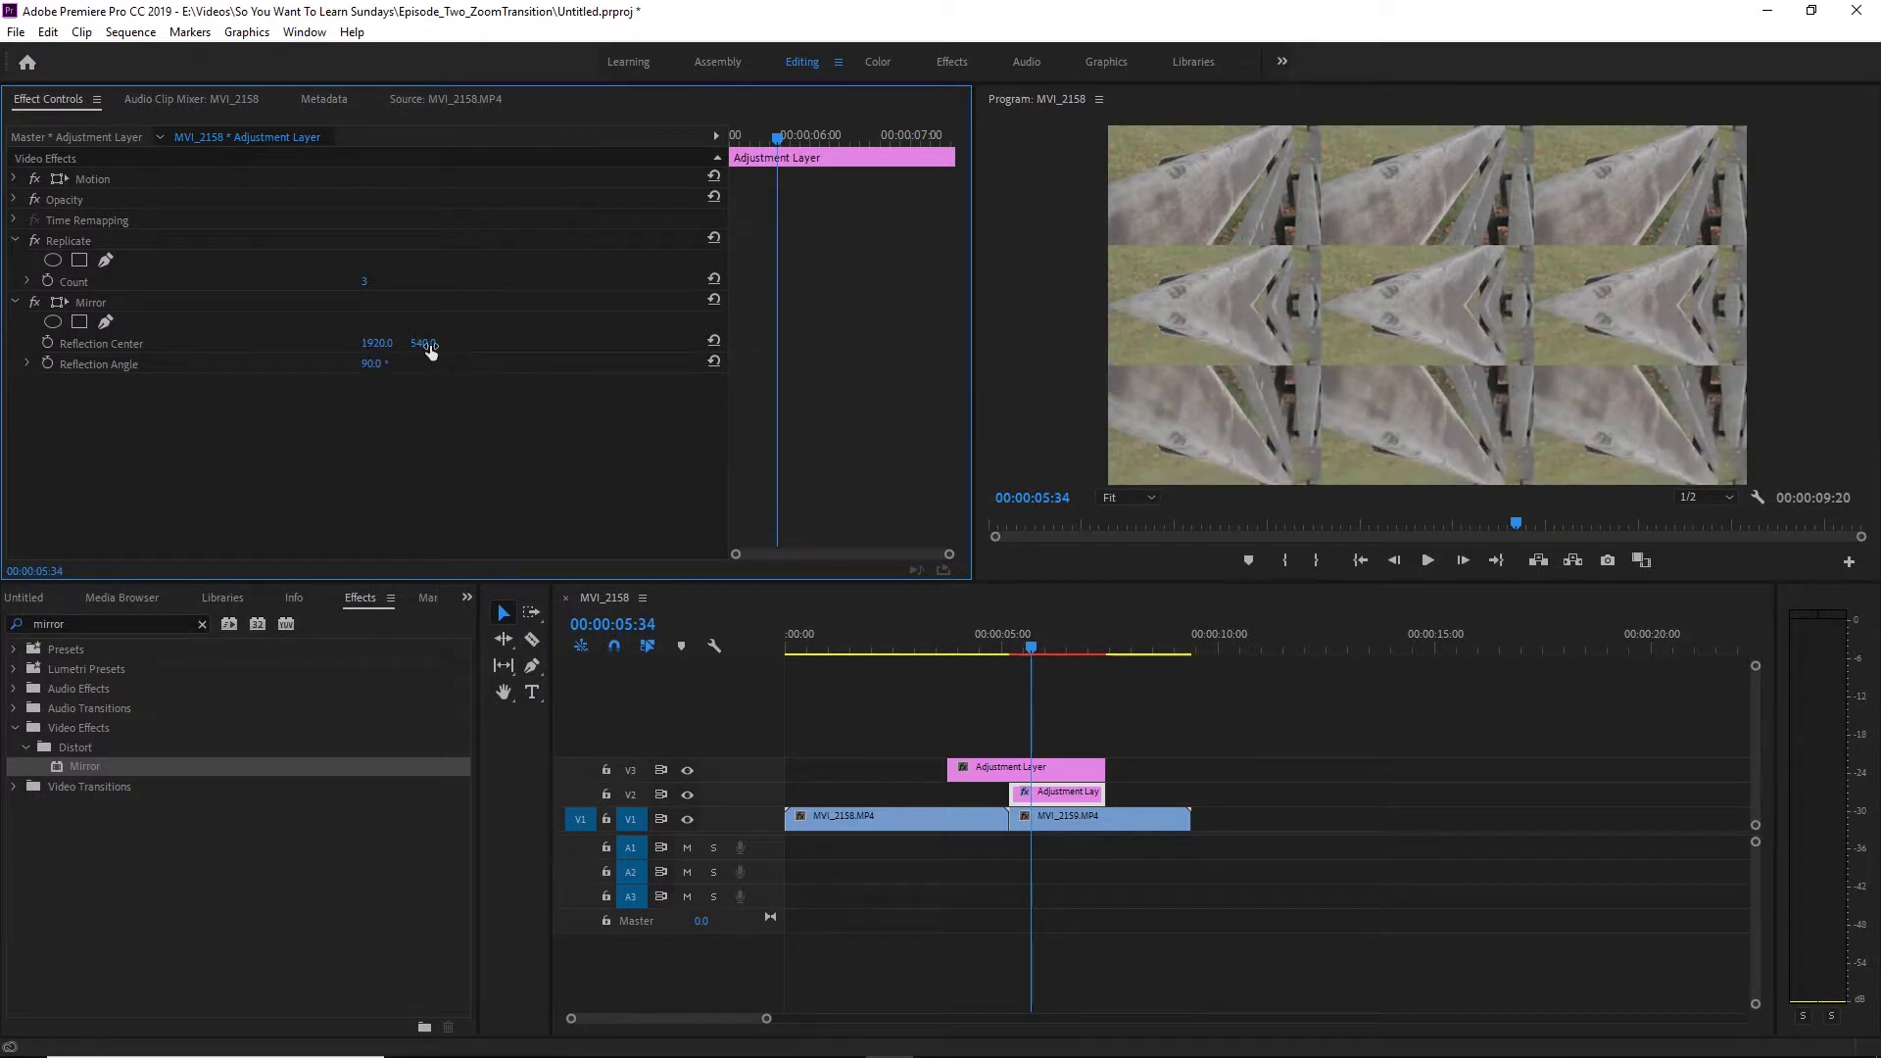
left_click_drag(424, 343, 600, 342)
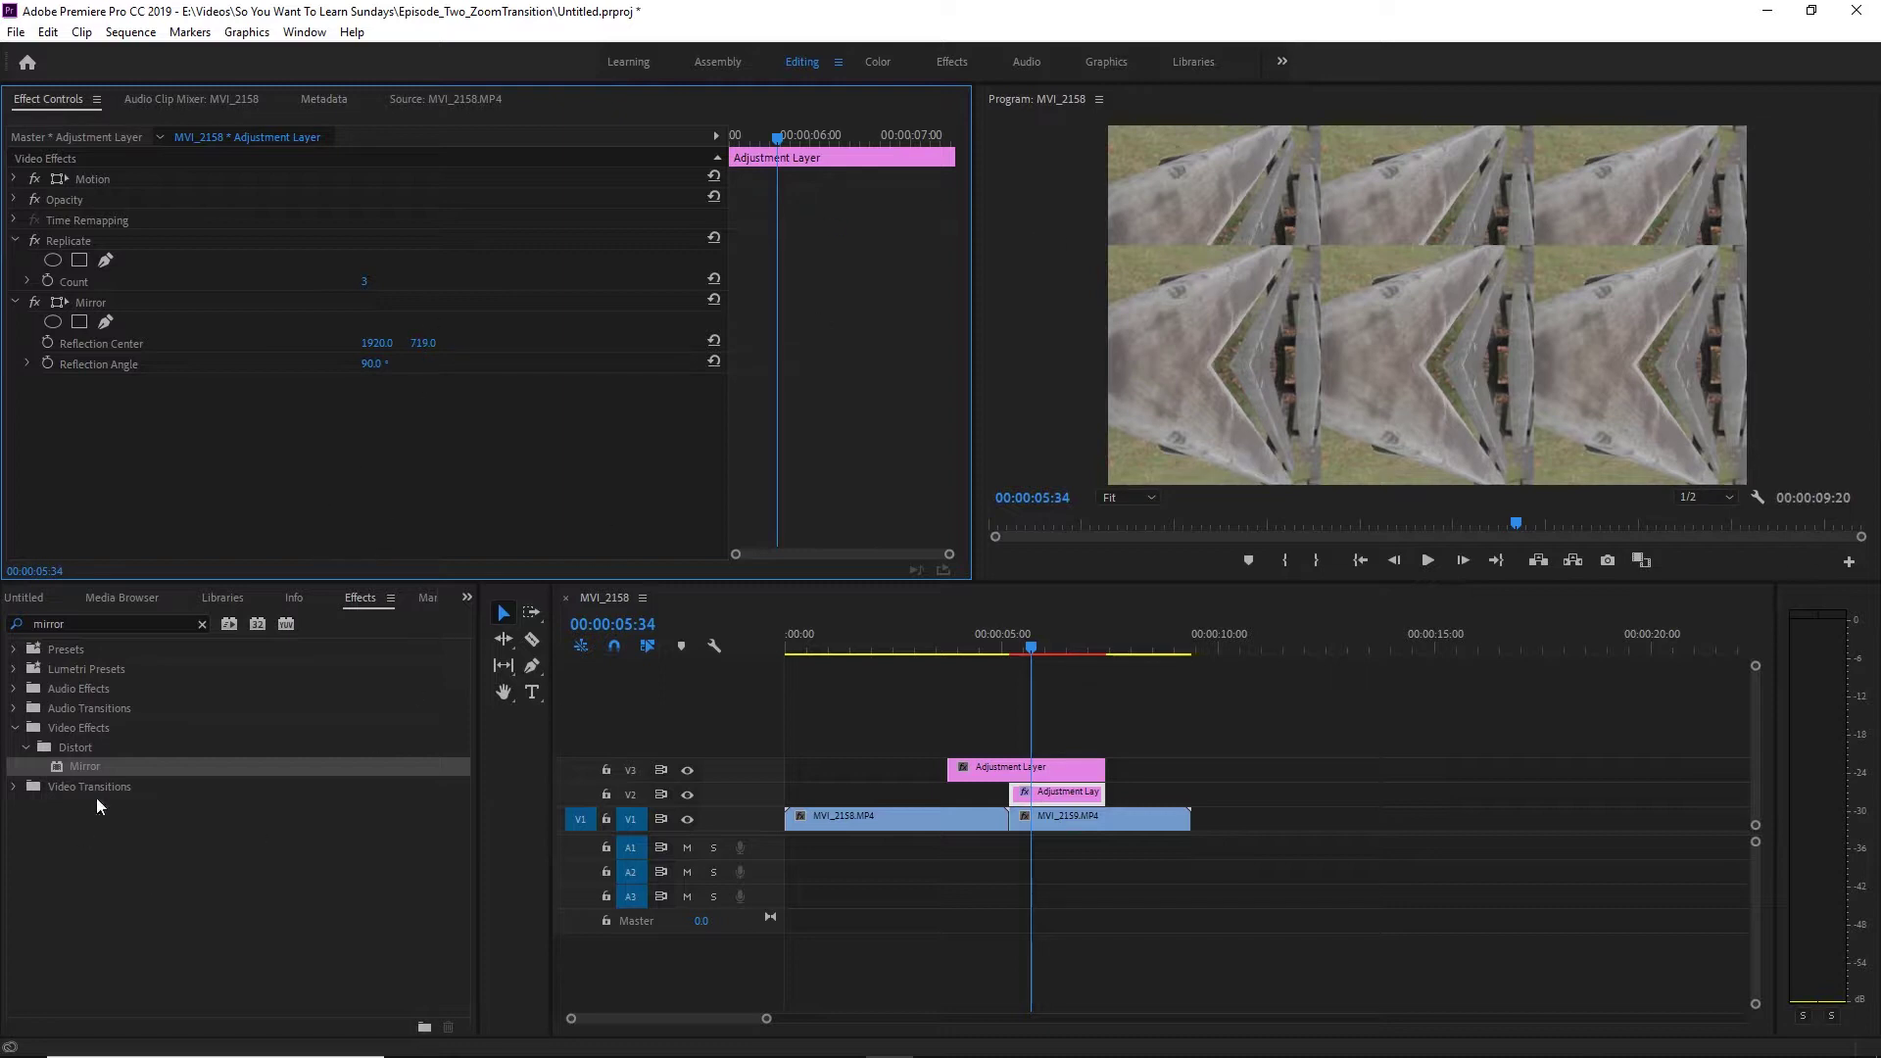
Add a second Mirror effect to the V2 adjustment layer with a reflection angle of -90°.
left_click_drag(85, 769, 1058, 793)
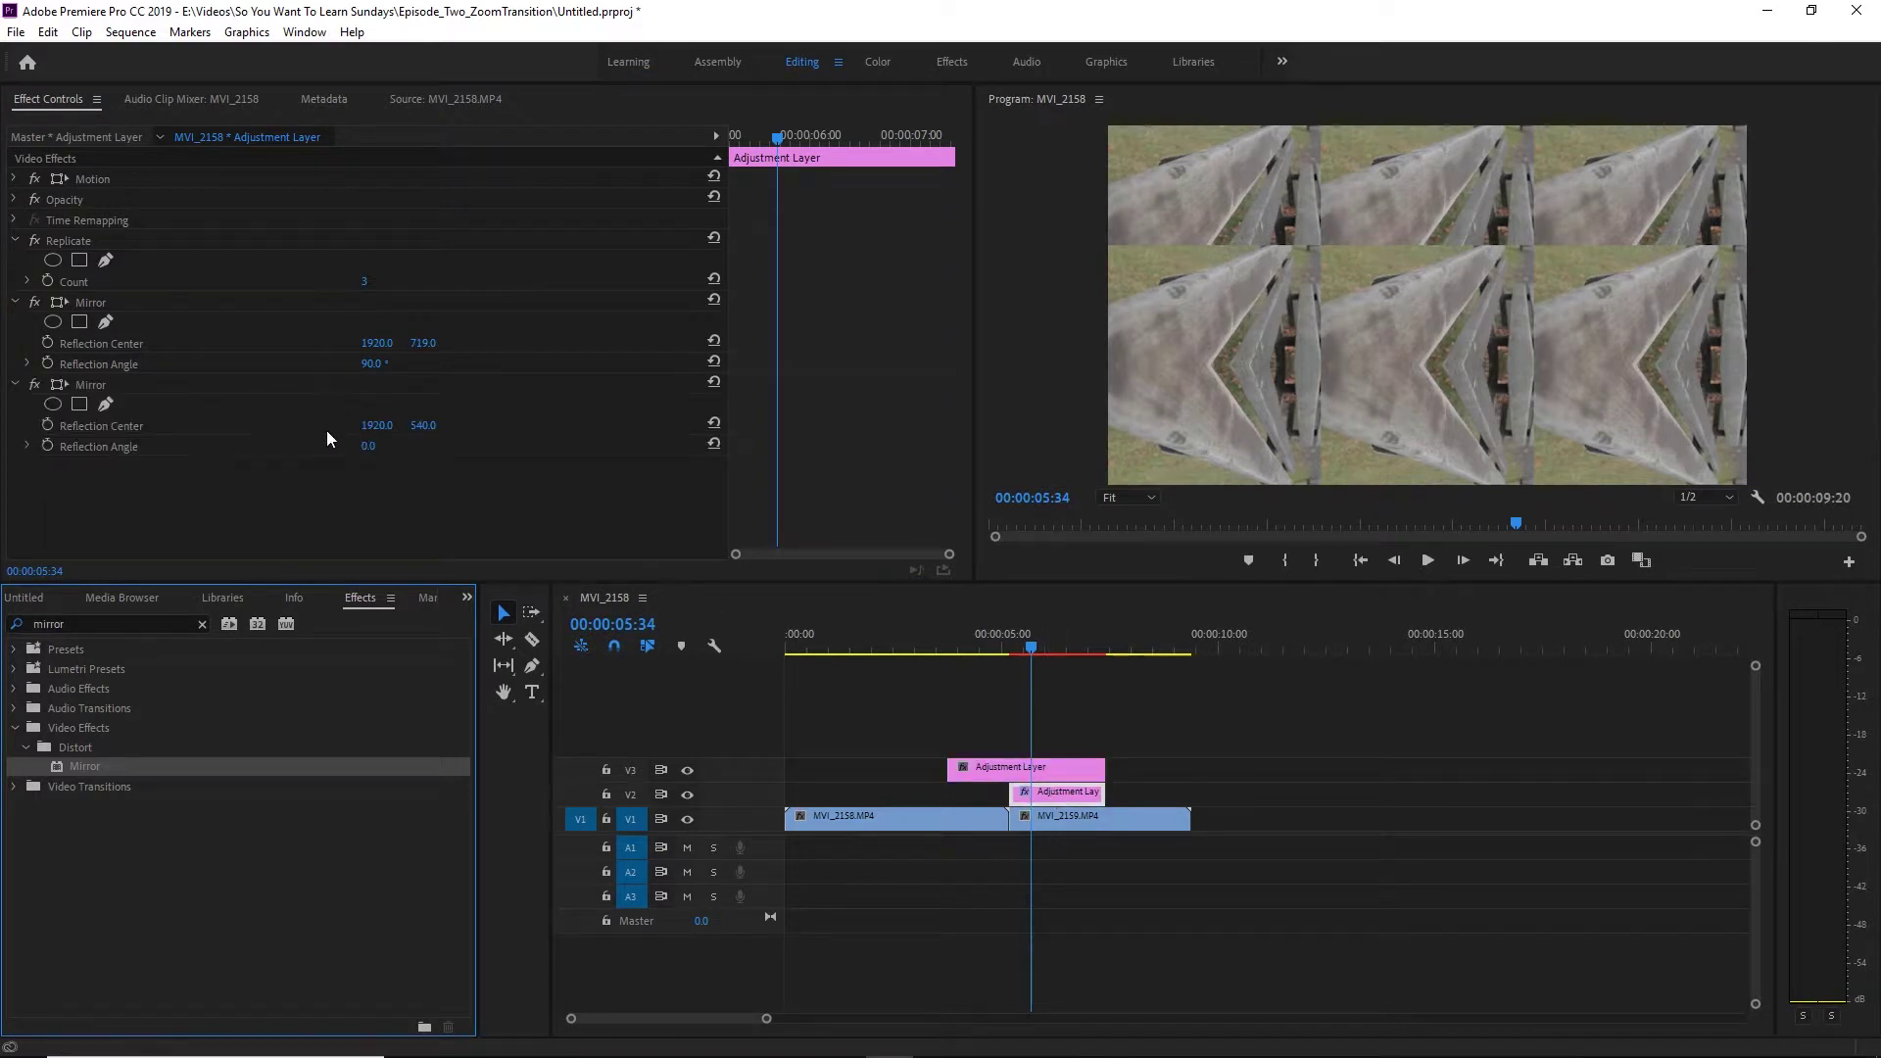
left_click(370, 446)
type("-90")
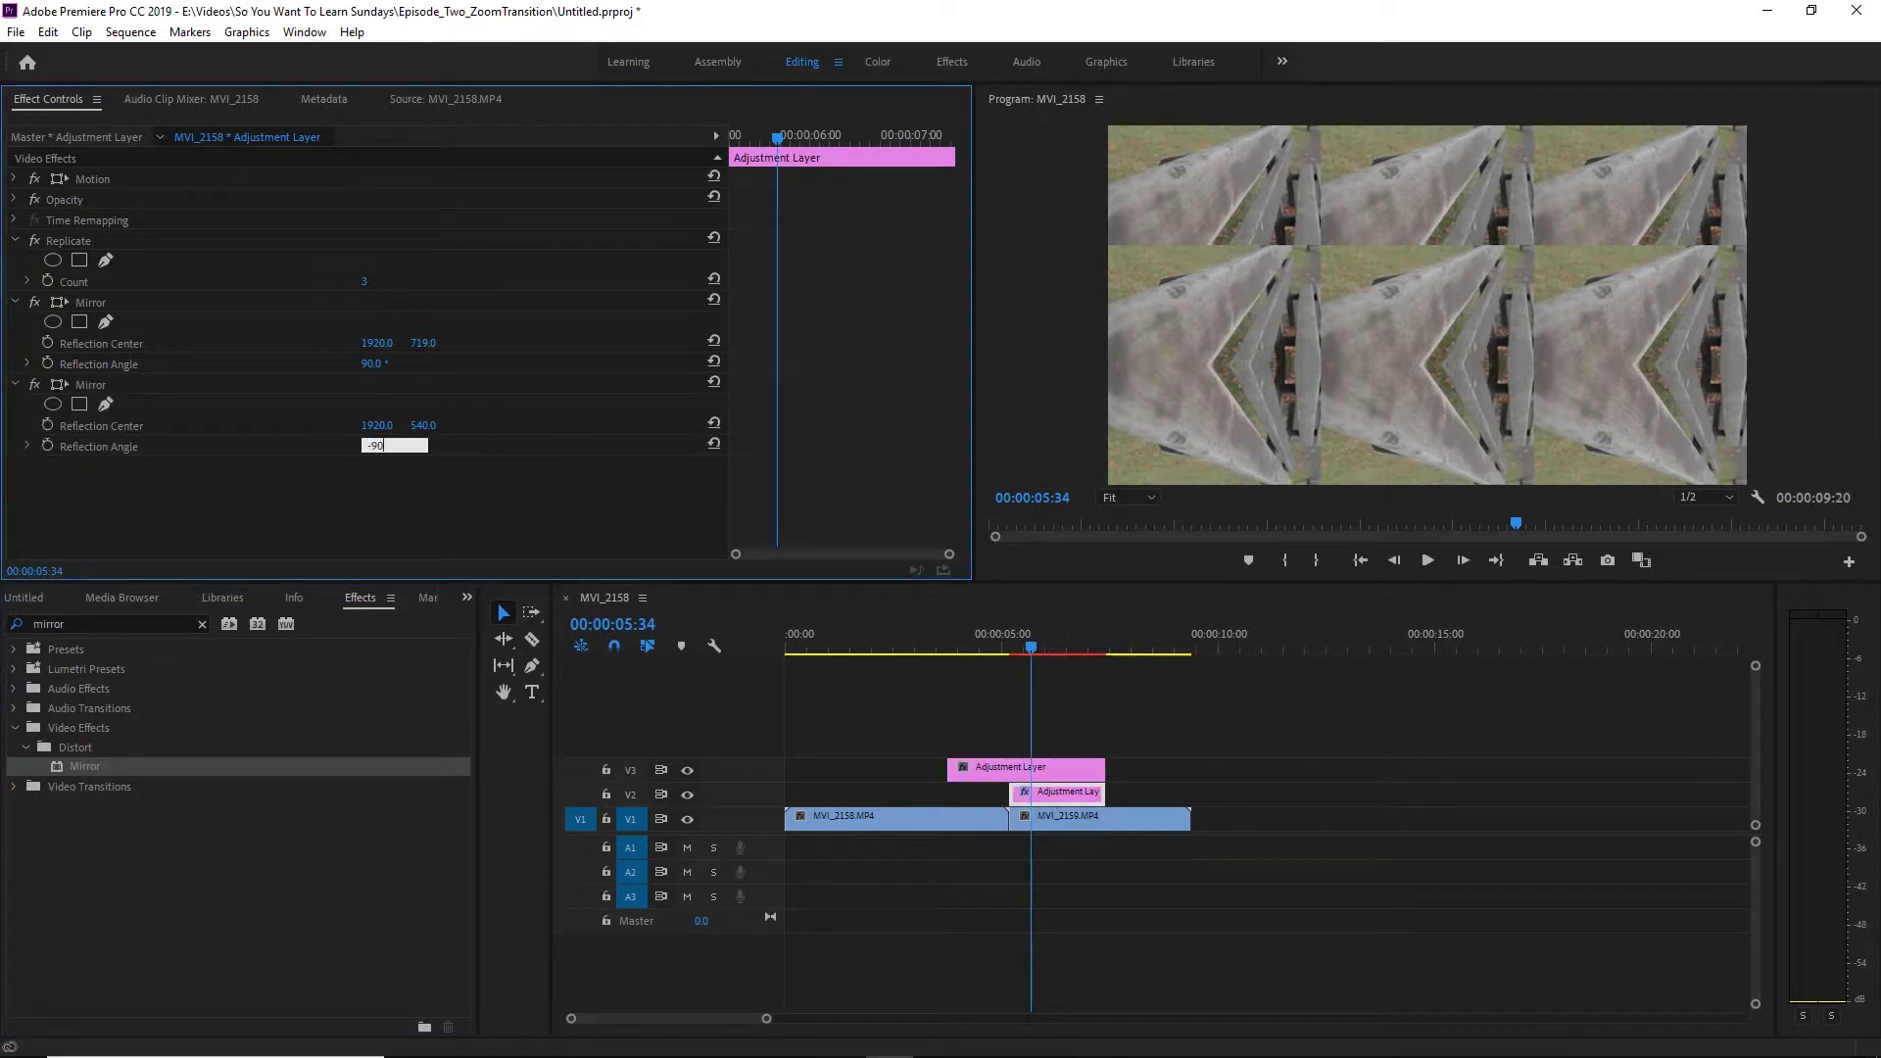
key("Return")
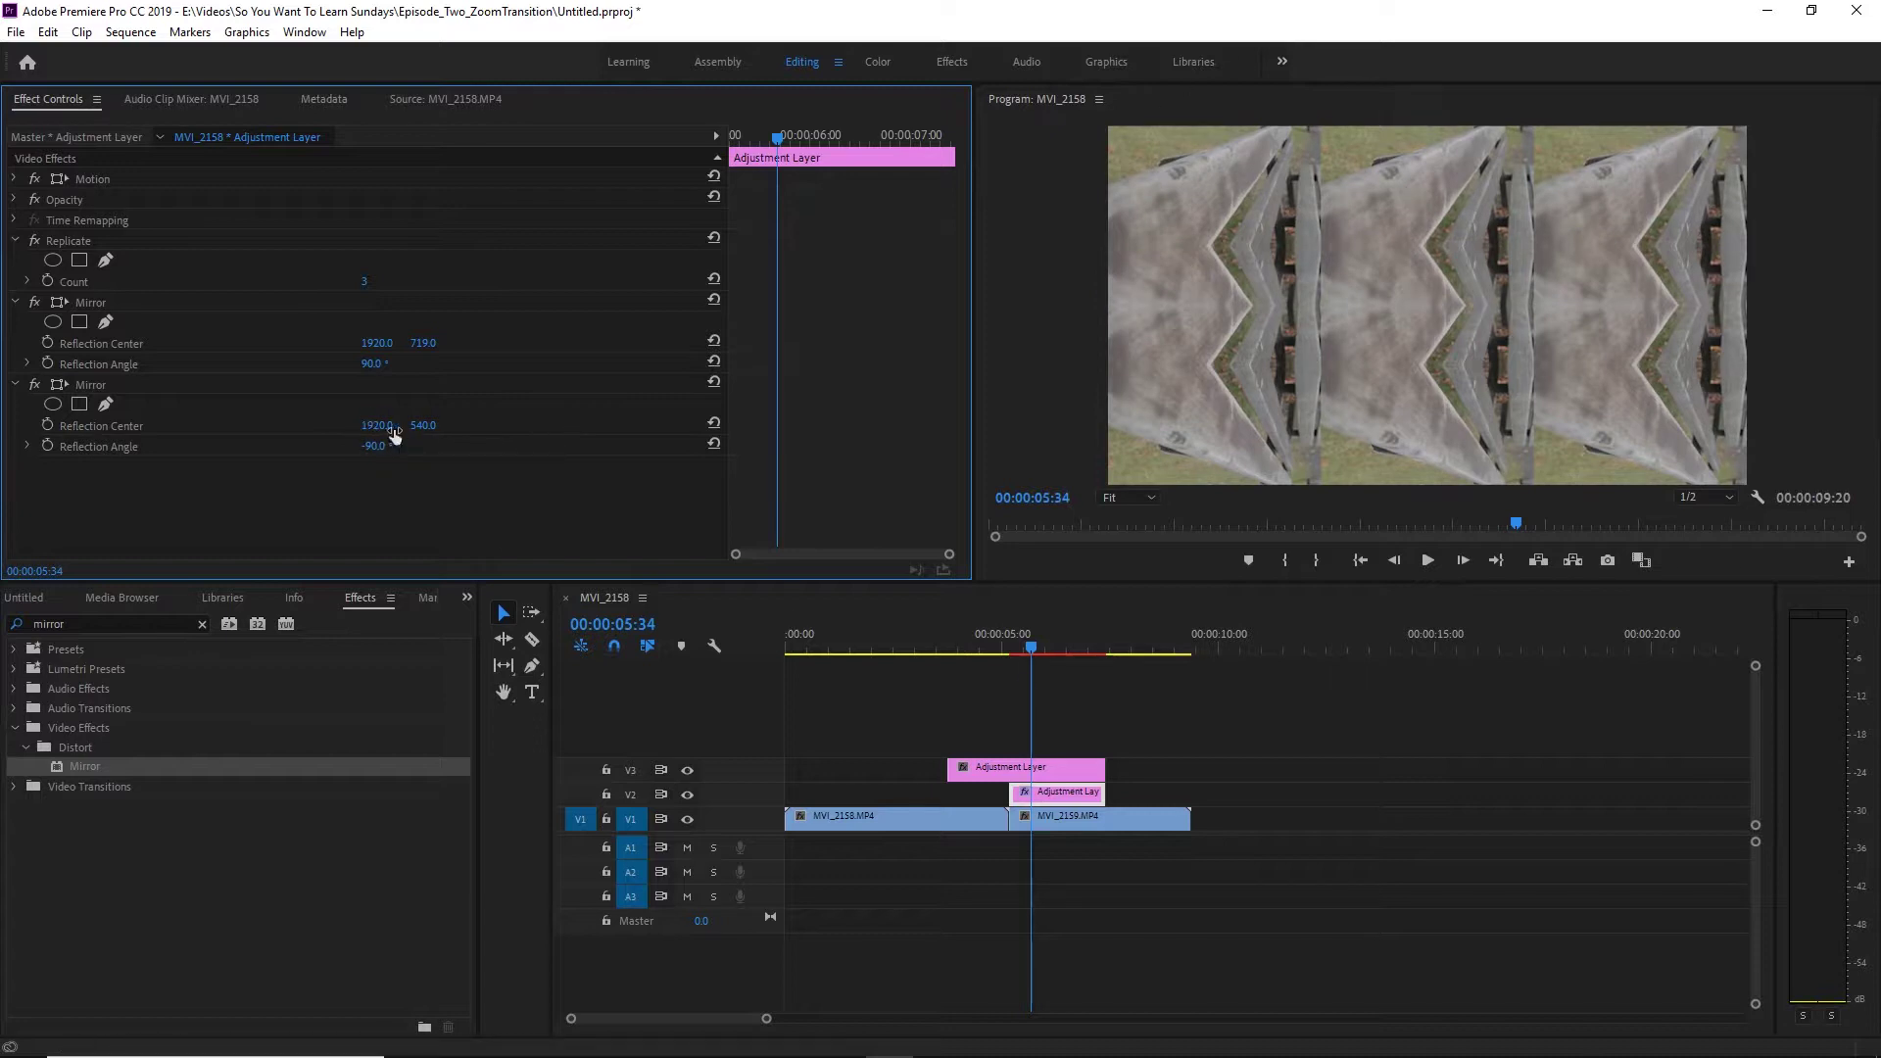
Set the second Mirror effect's vertical reflection center to 360.
left_click_drag(423, 426, 224, 425)
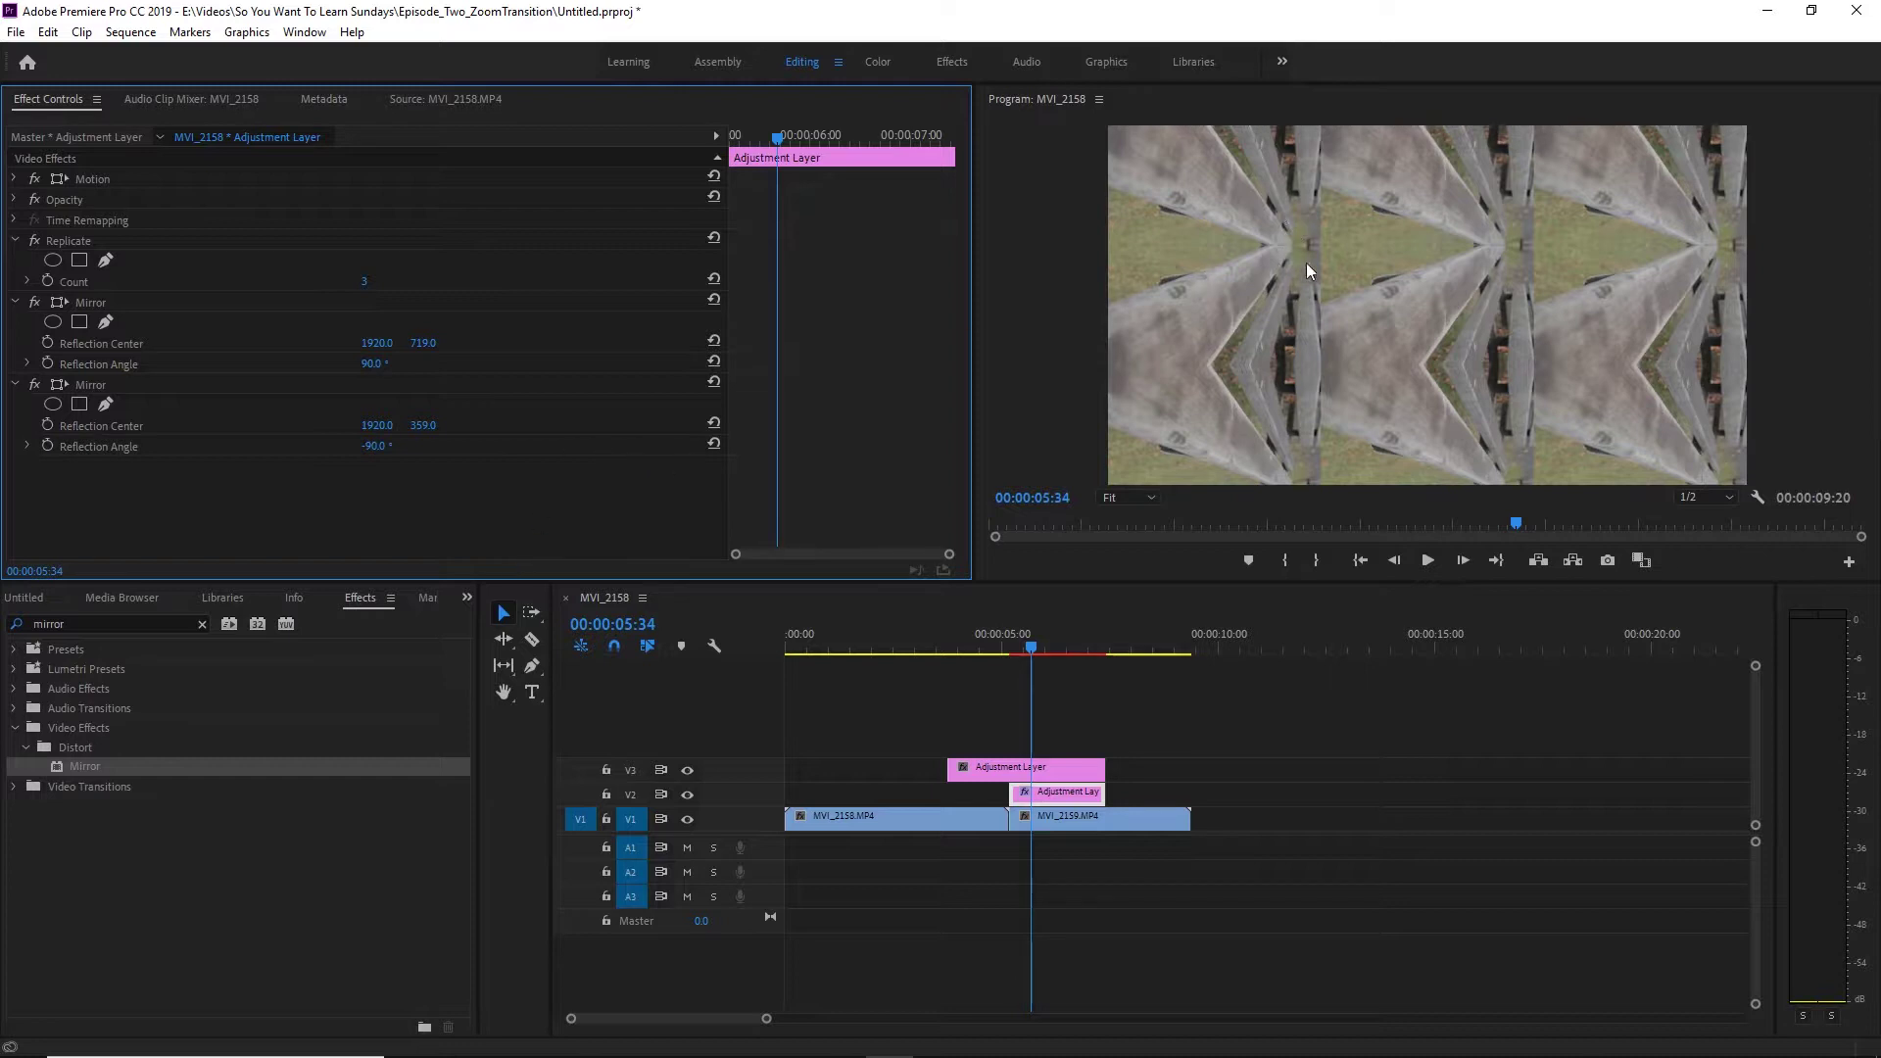
left_click(423, 424)
type("360")
key("Return")
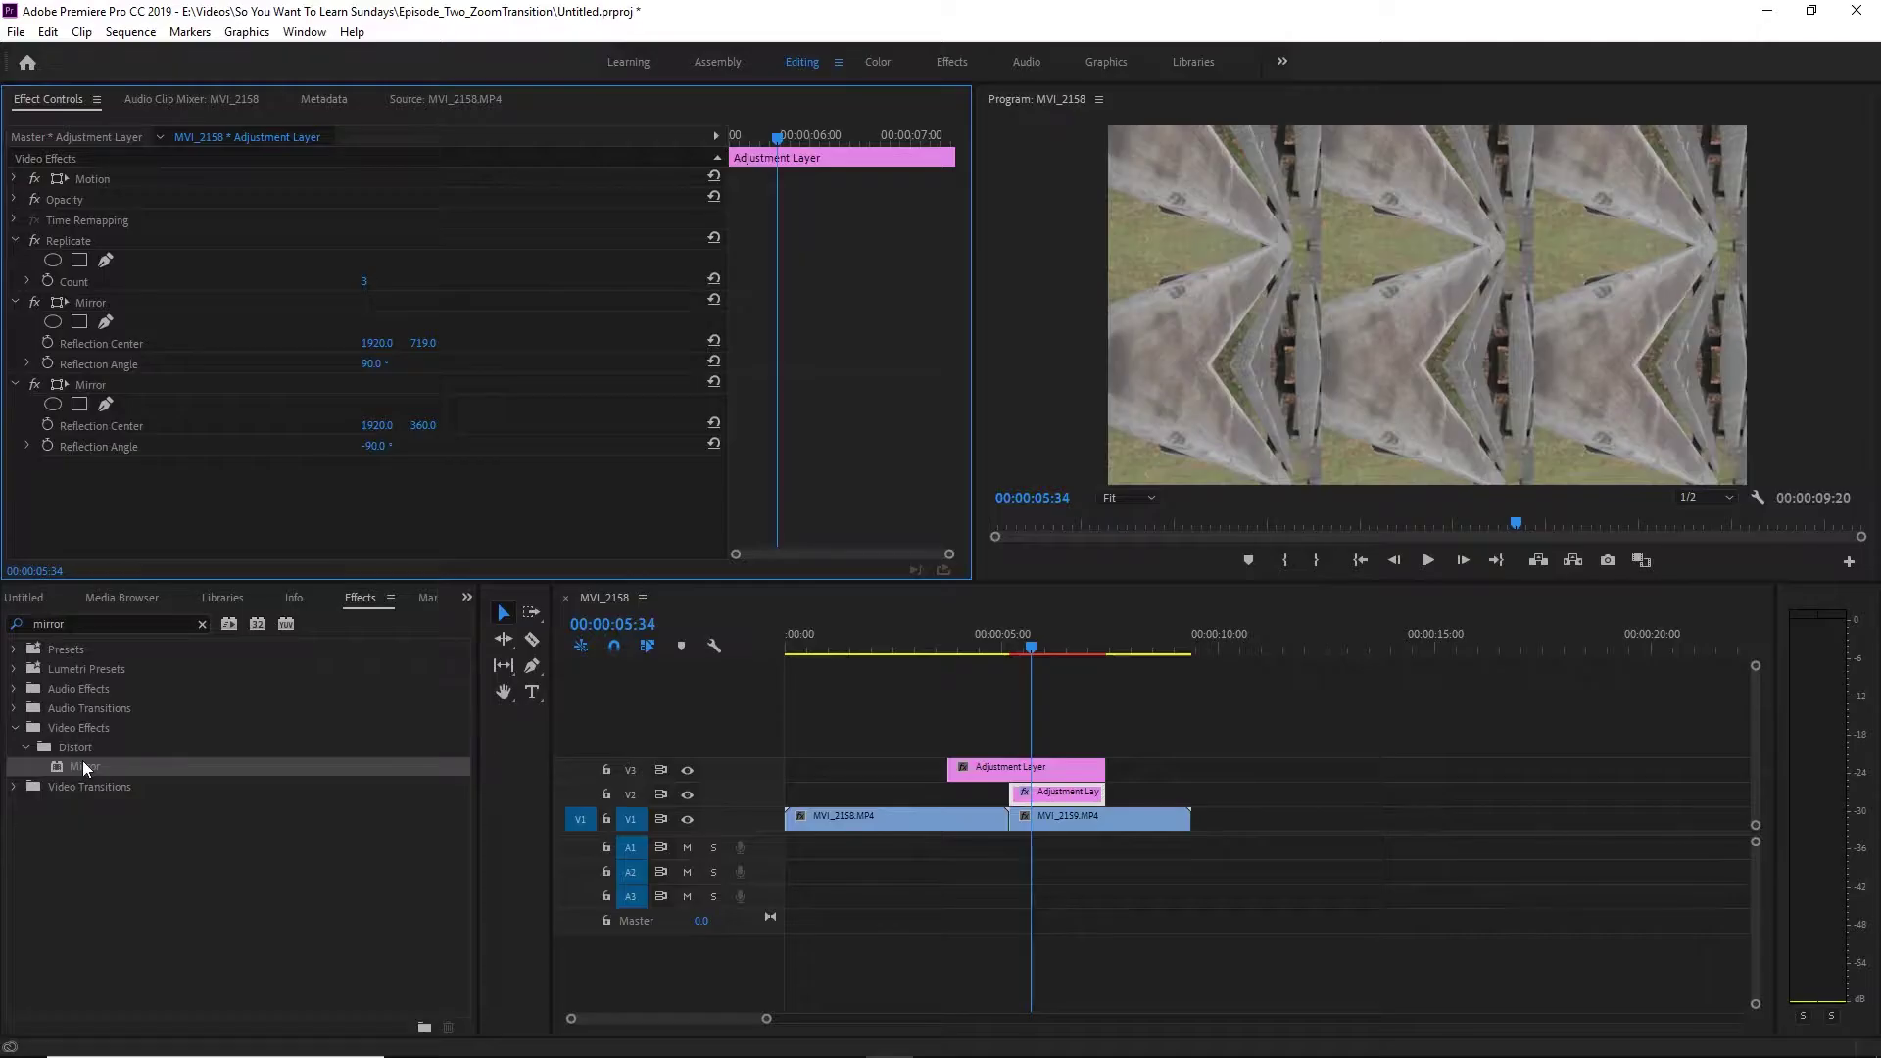
Add a third Mirror effect to the V2 adjustment layer with a 180° reflection angle and a horizontal reflection center of 639.
left_click_drag(83, 763, 1066, 792)
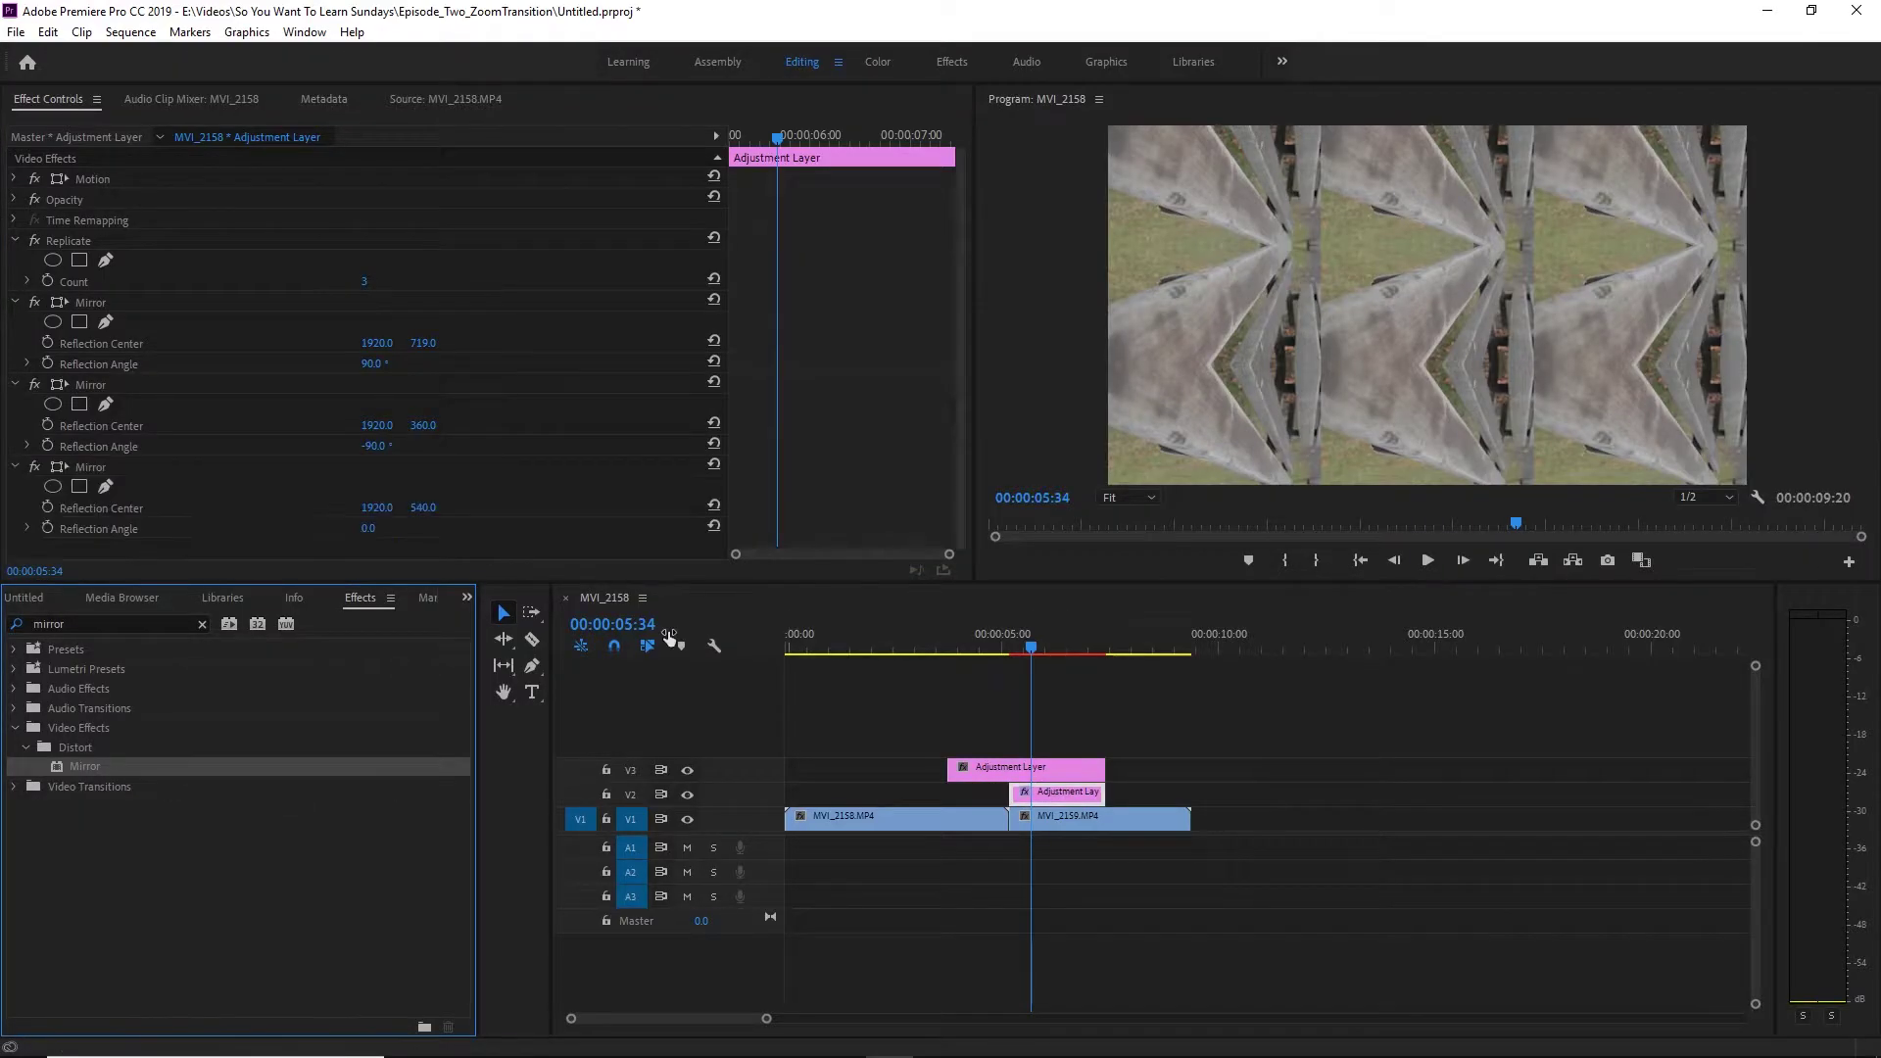
left_click(368, 529)
type("180")
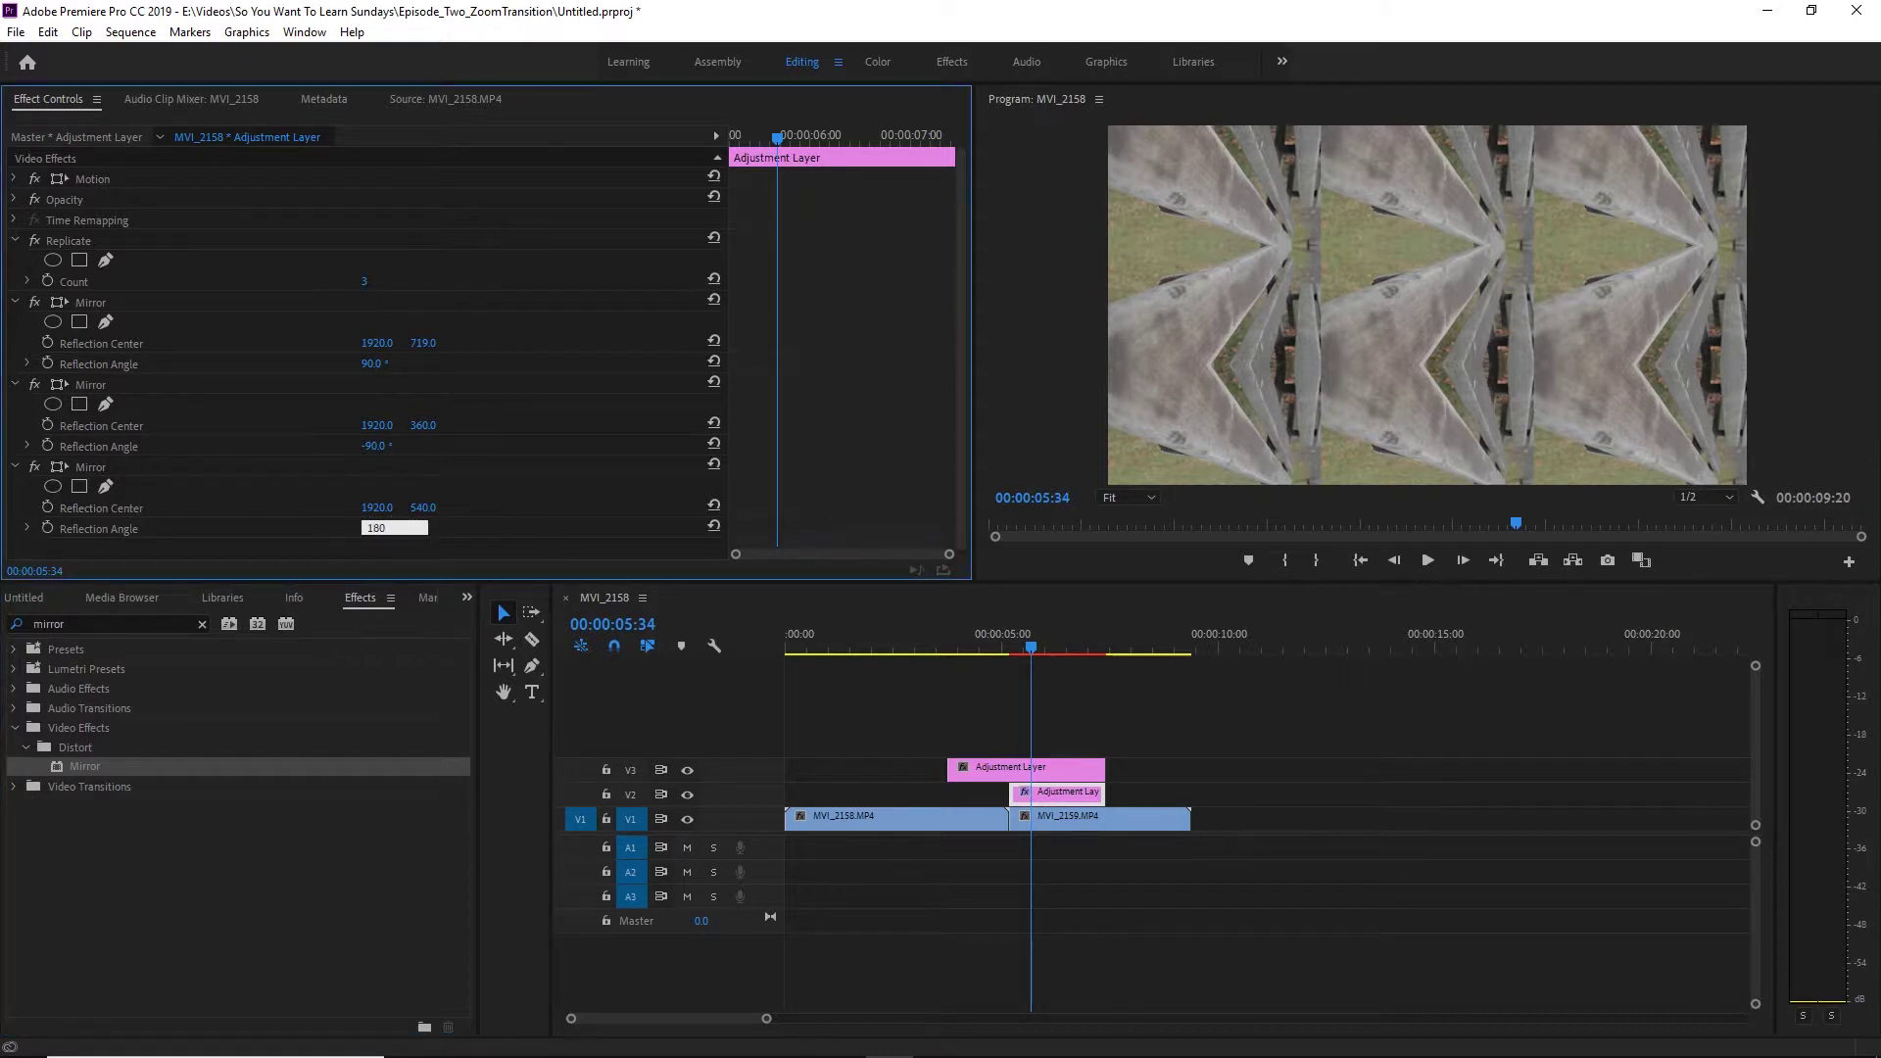
key("Return")
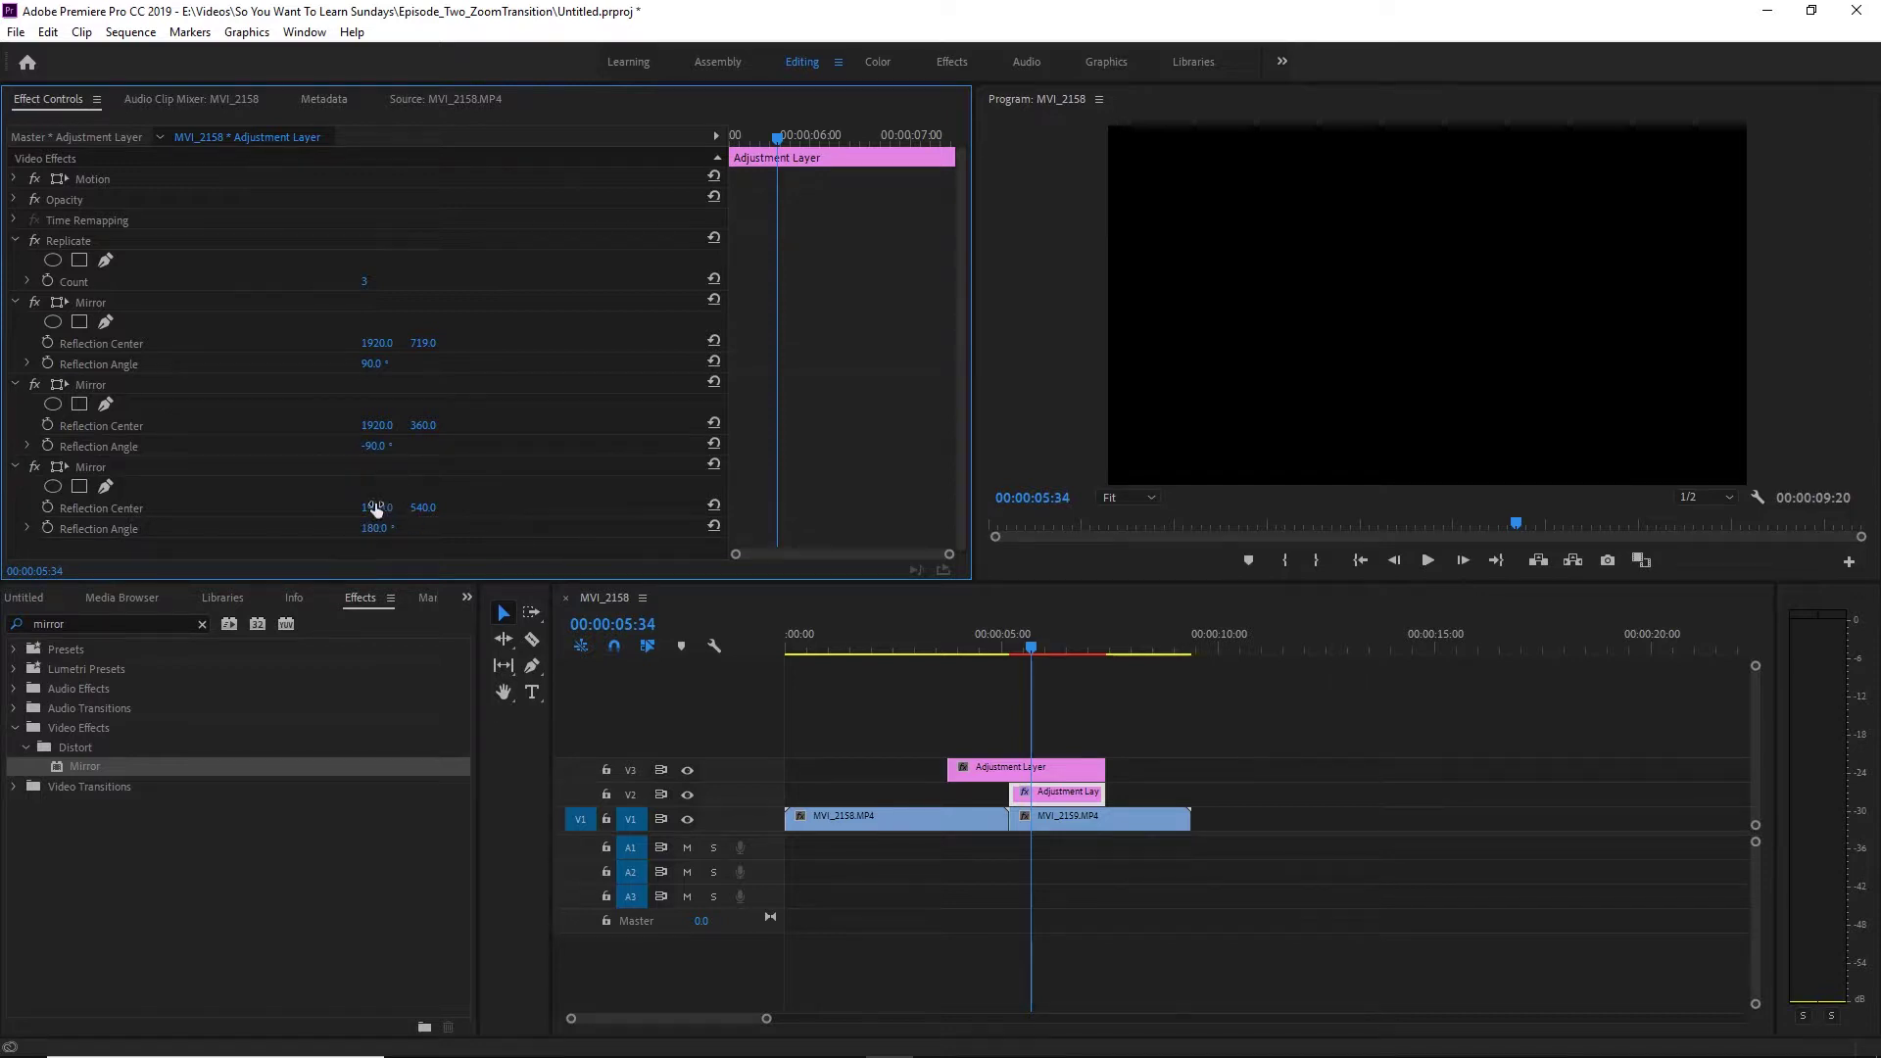
mouse_move(377, 508)
left_mouse_down()
mouse_move(10, 507)
mouse_move(384, 508)
left_mouse_up()
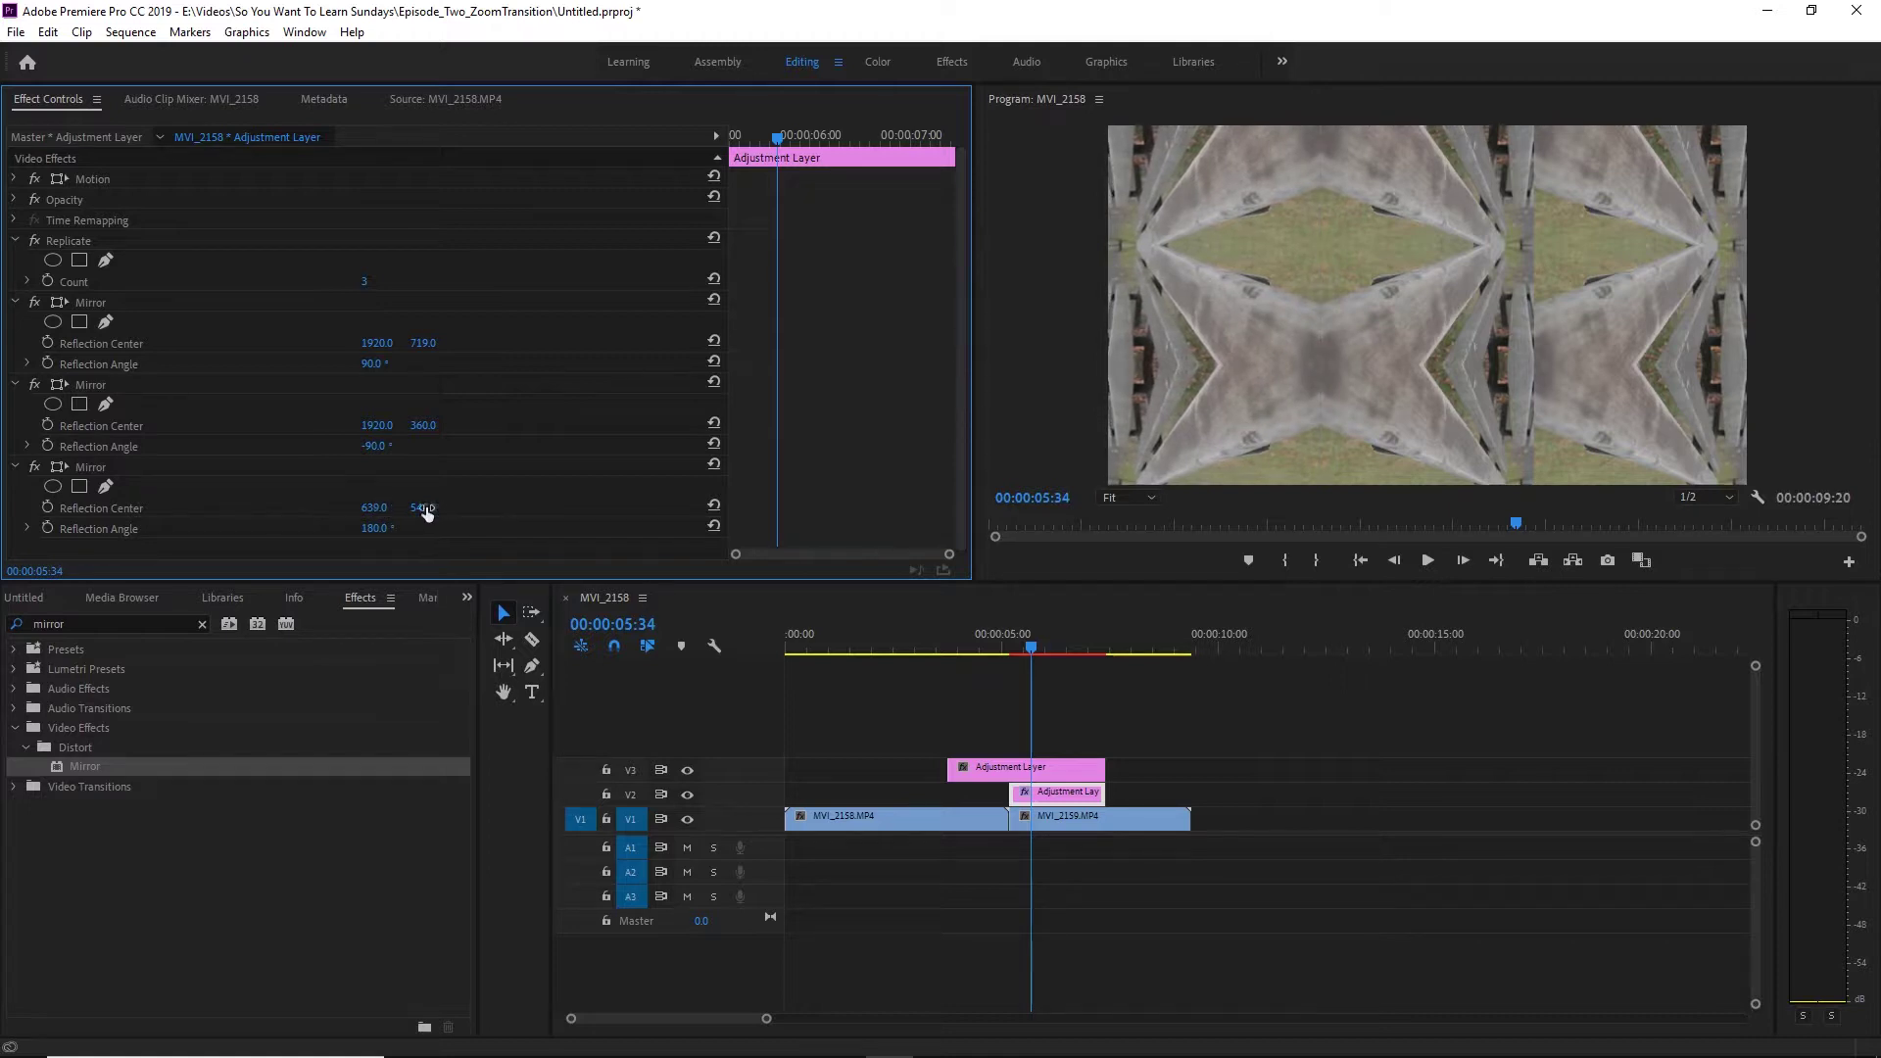
Add a fourth Mirror effect to the V2 adjustment layer with a 360° reflection angle and a horizontal reflection center of 1279.
left_click_drag(87, 762, 1058, 794)
scroll(331, 524, "down", 2)
left_click(372, 527)
type("360")
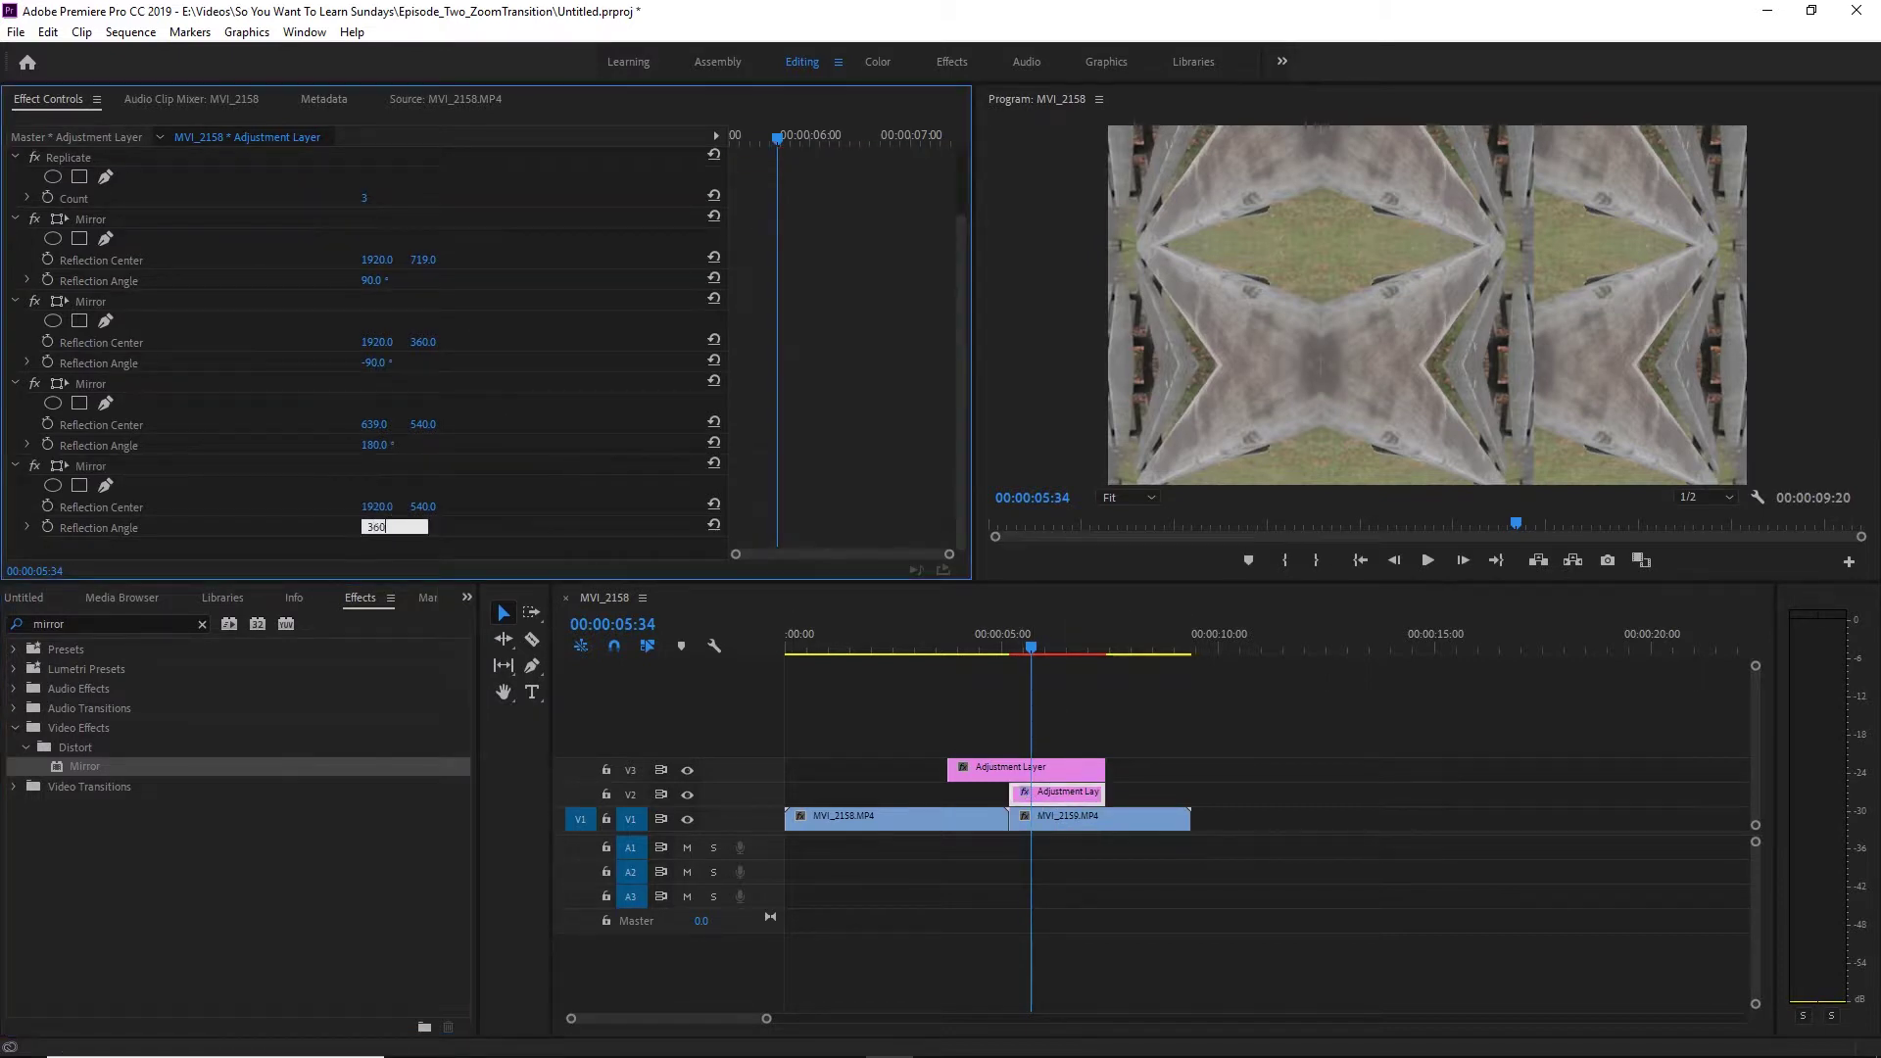
key("Return")
left_click_drag(380, 517, 211, 517)
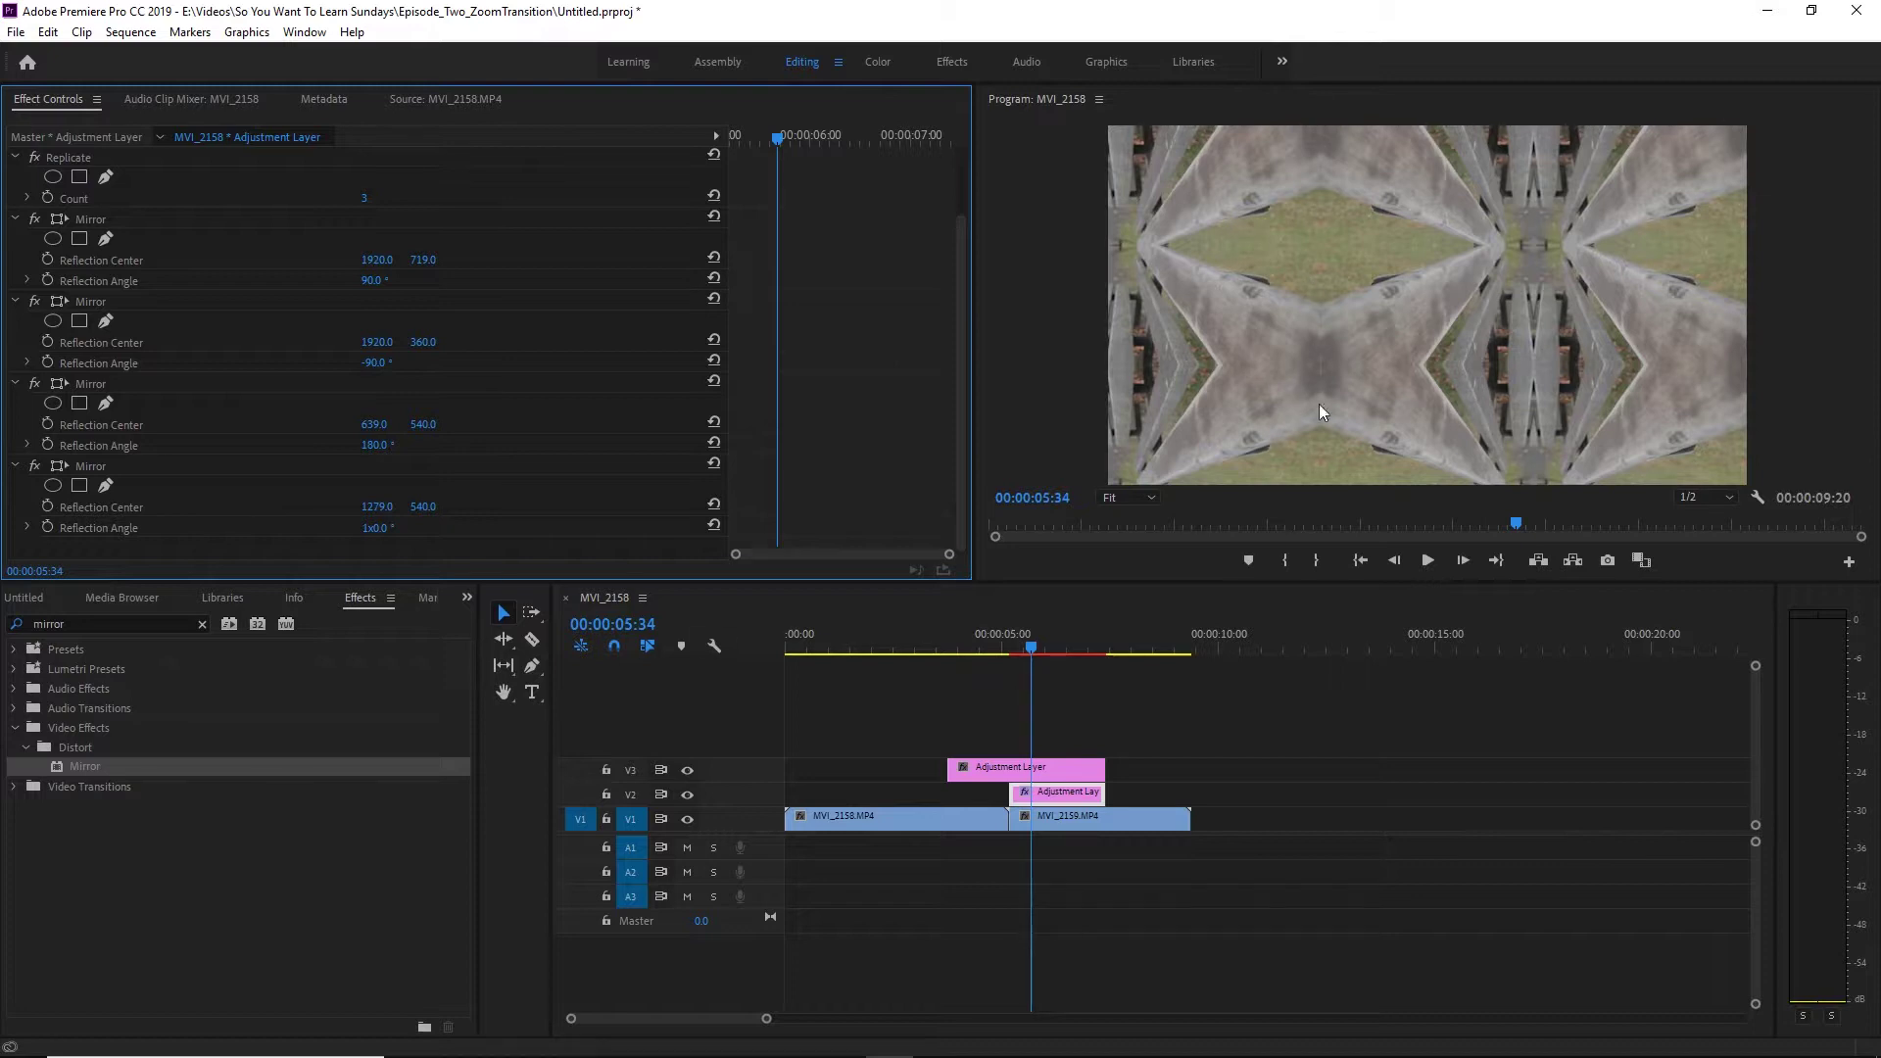
Set the third Mirror effect's horizontal reflection center to 640 and preview the mirrored footage.
left_click(375, 424)
type("640")
key("Return")
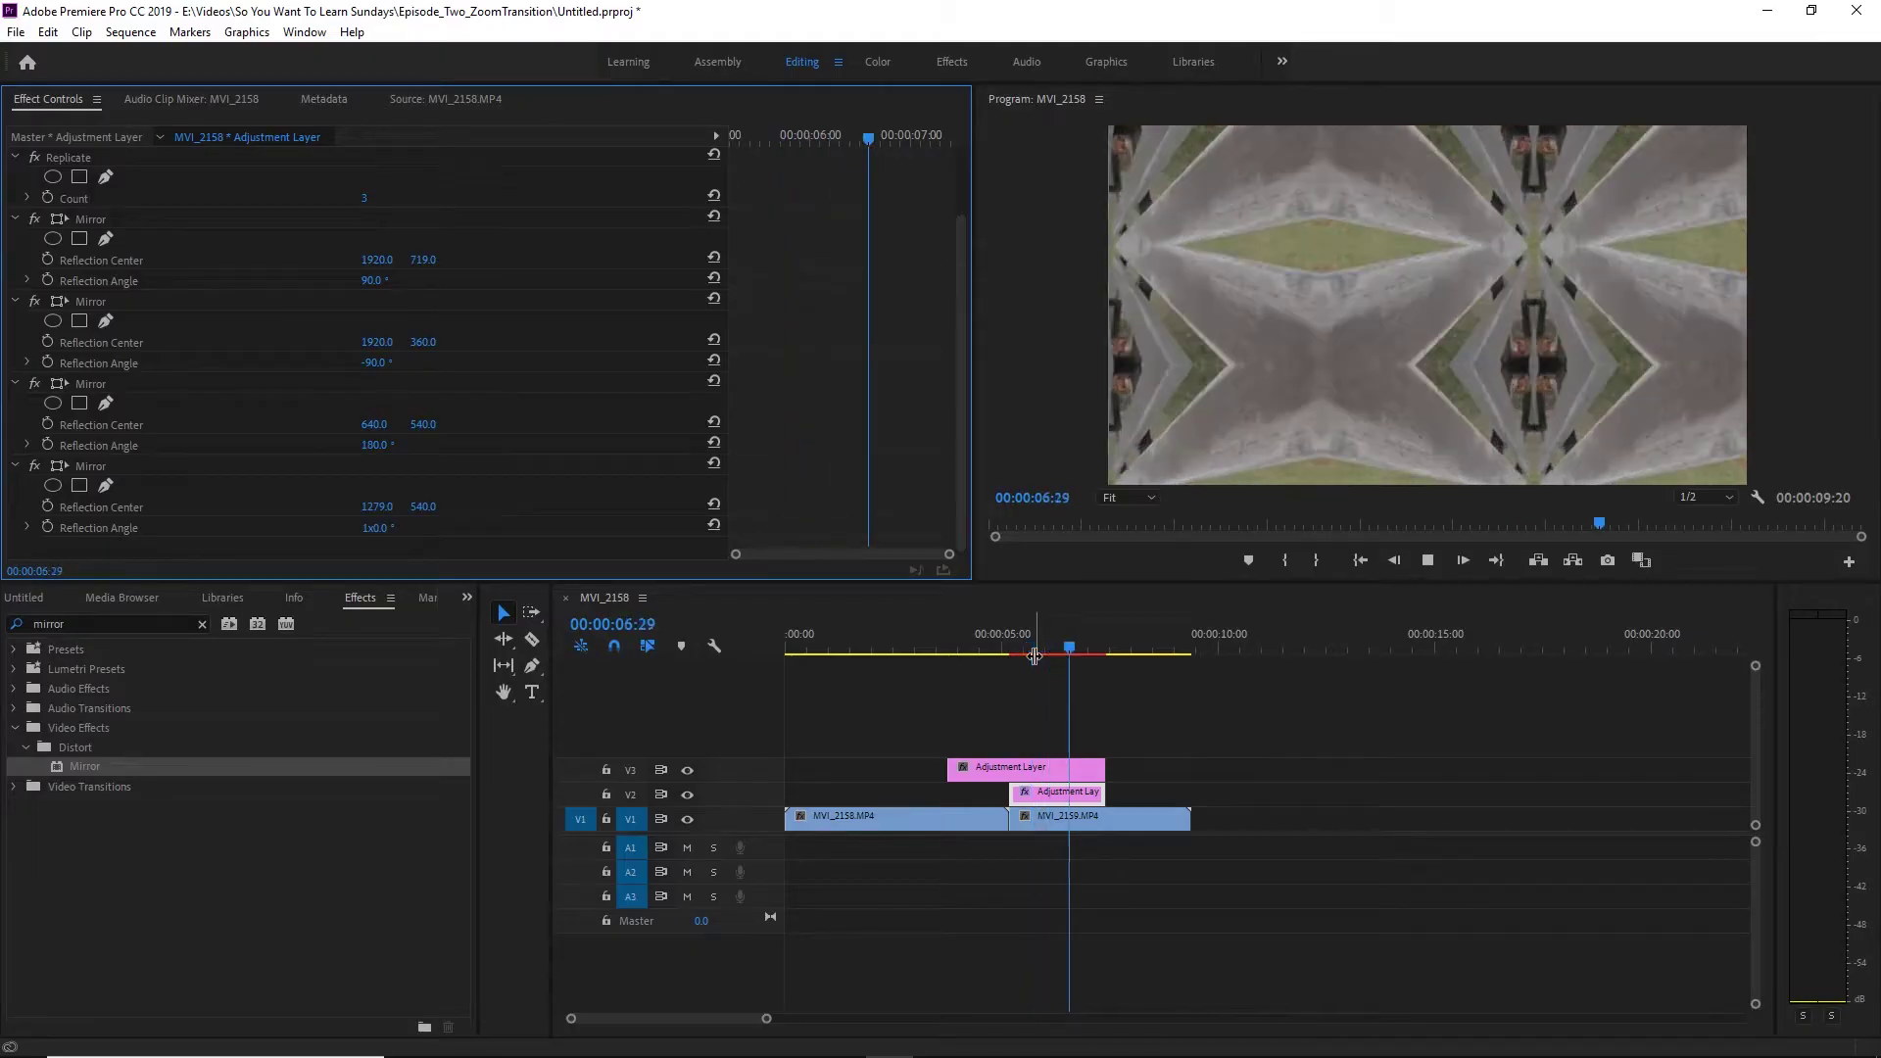
left_click(1035, 654)
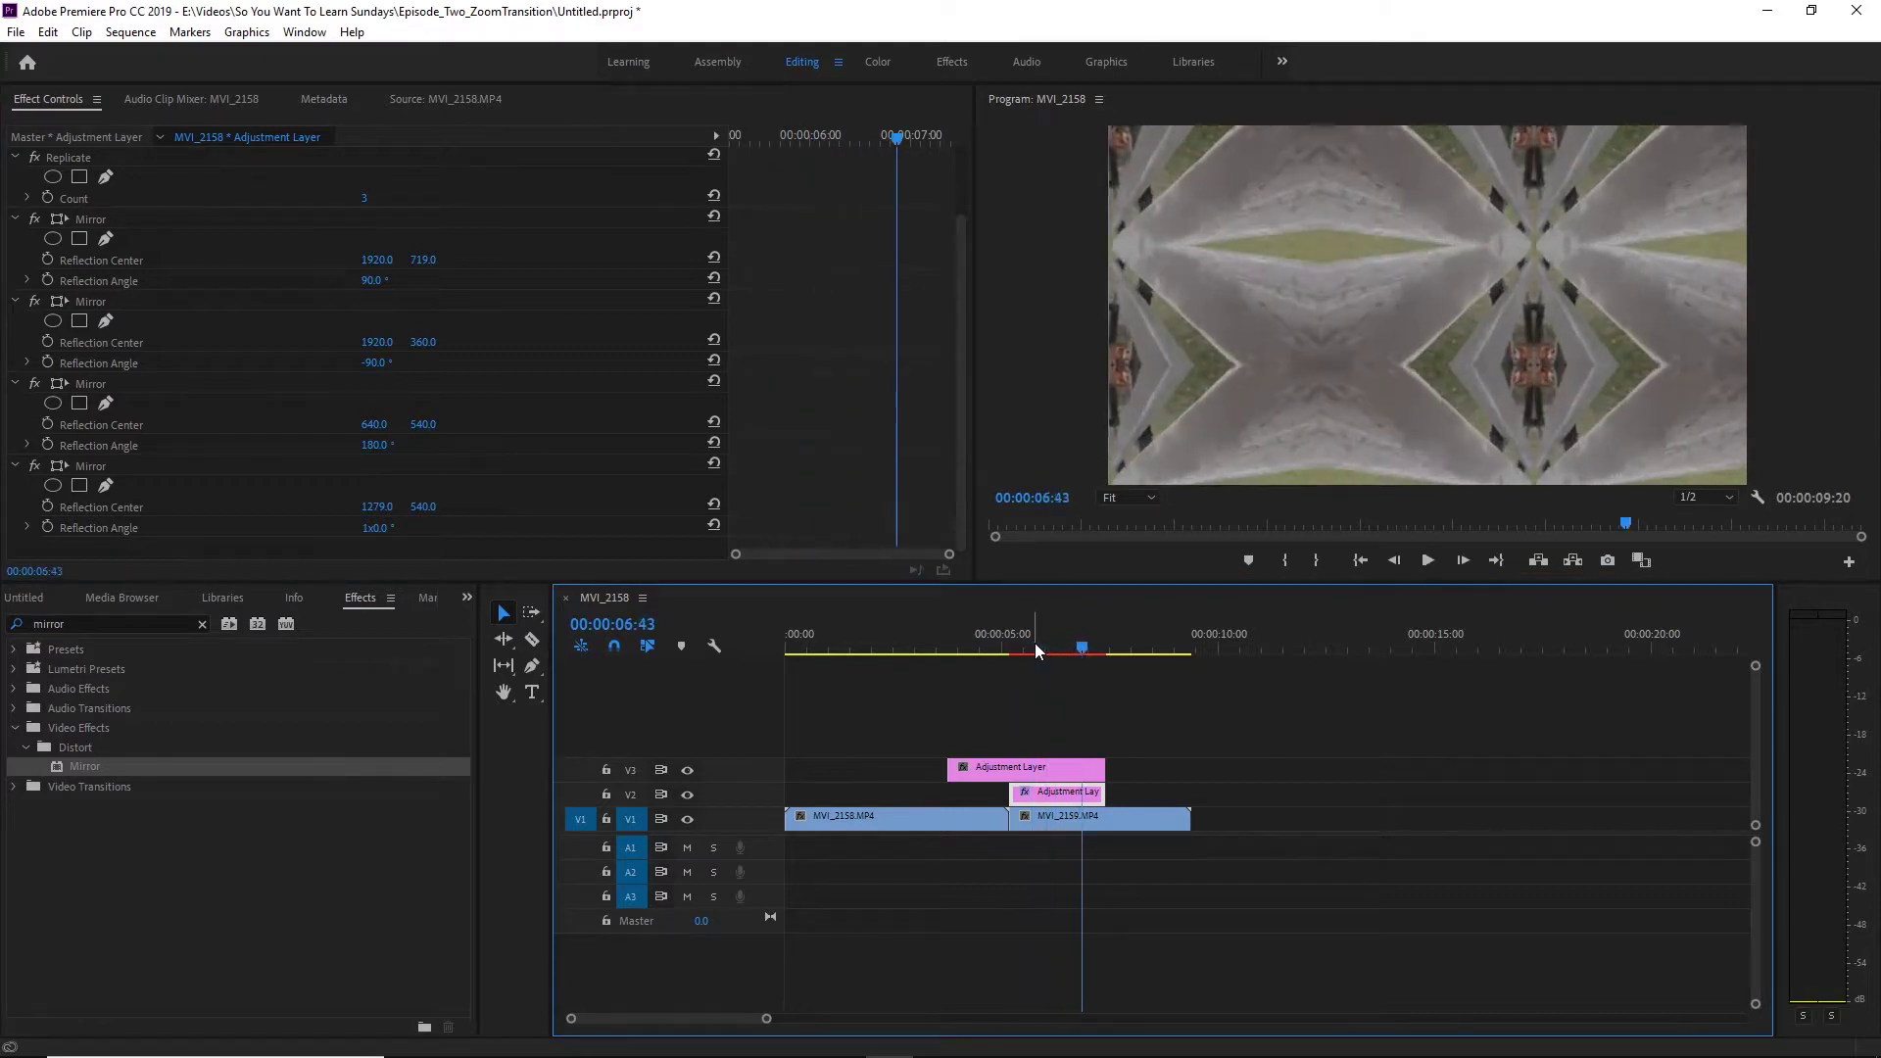
left_click_drag(1044, 643, 1020, 645)
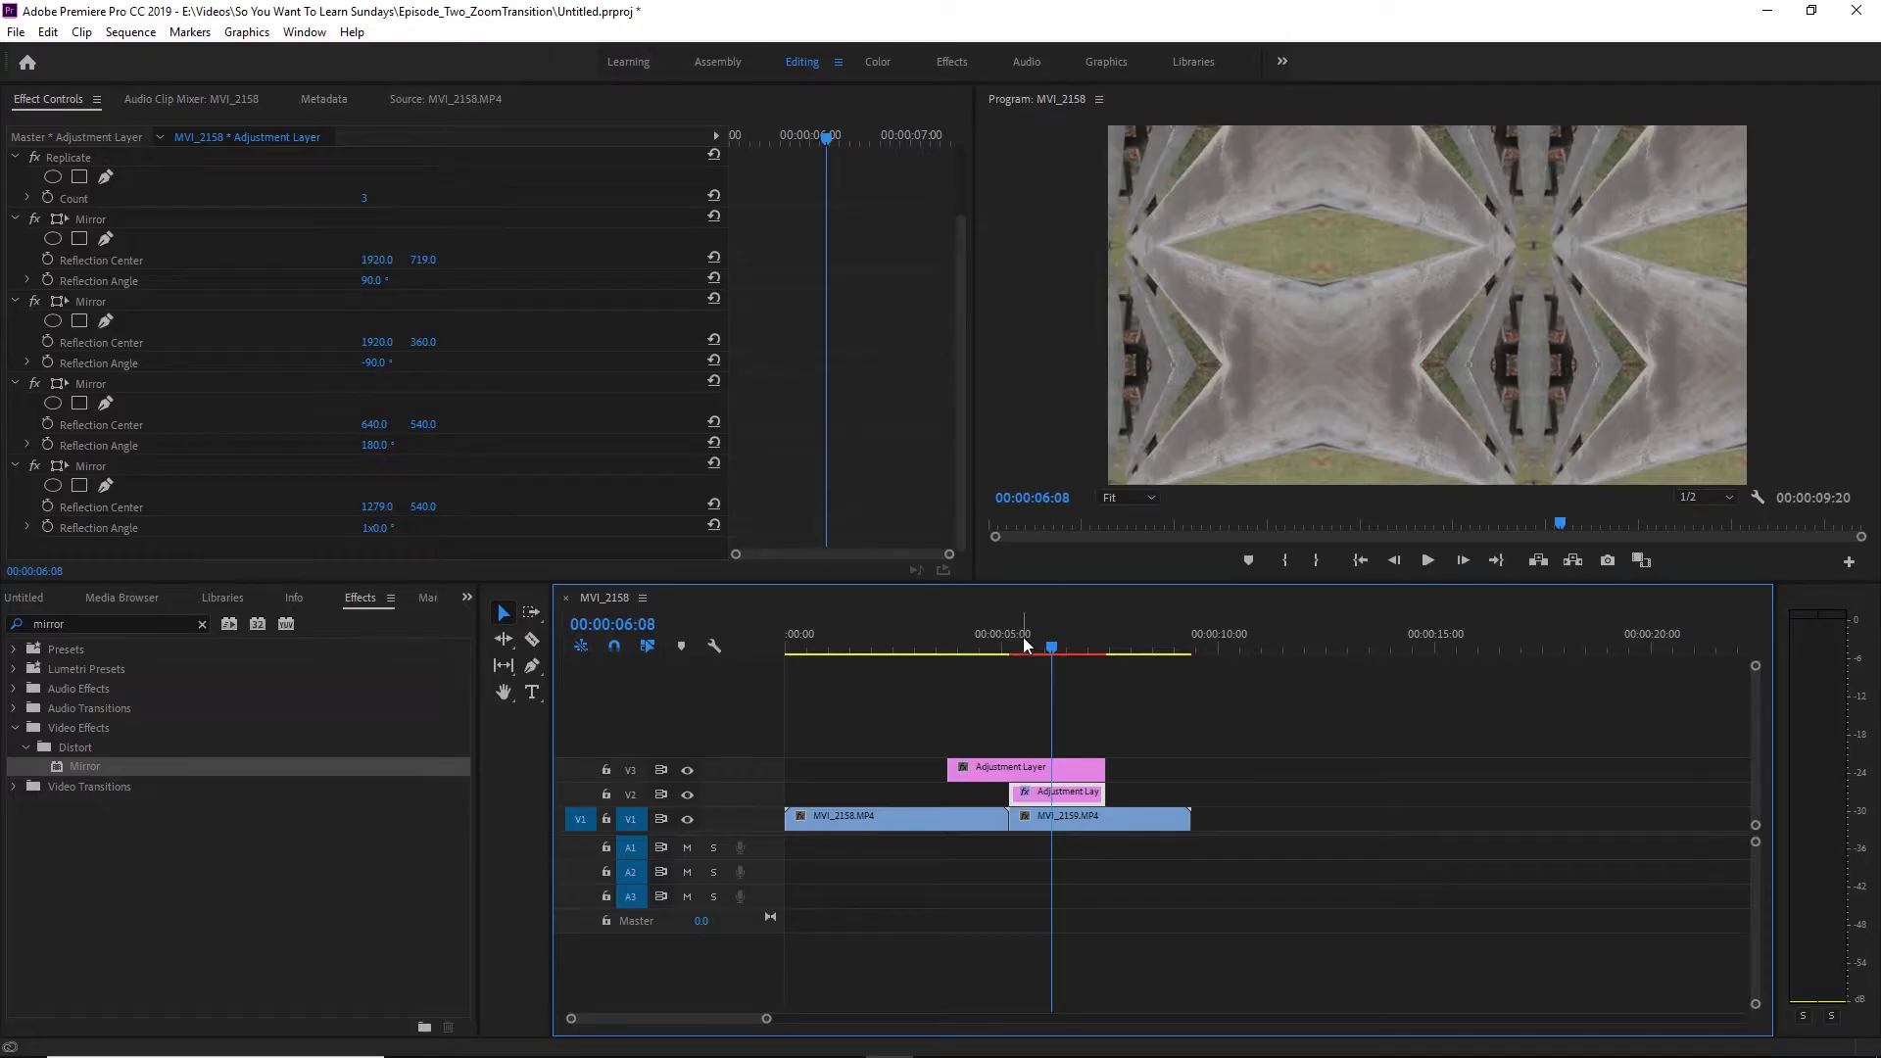
left_click(1018, 659)
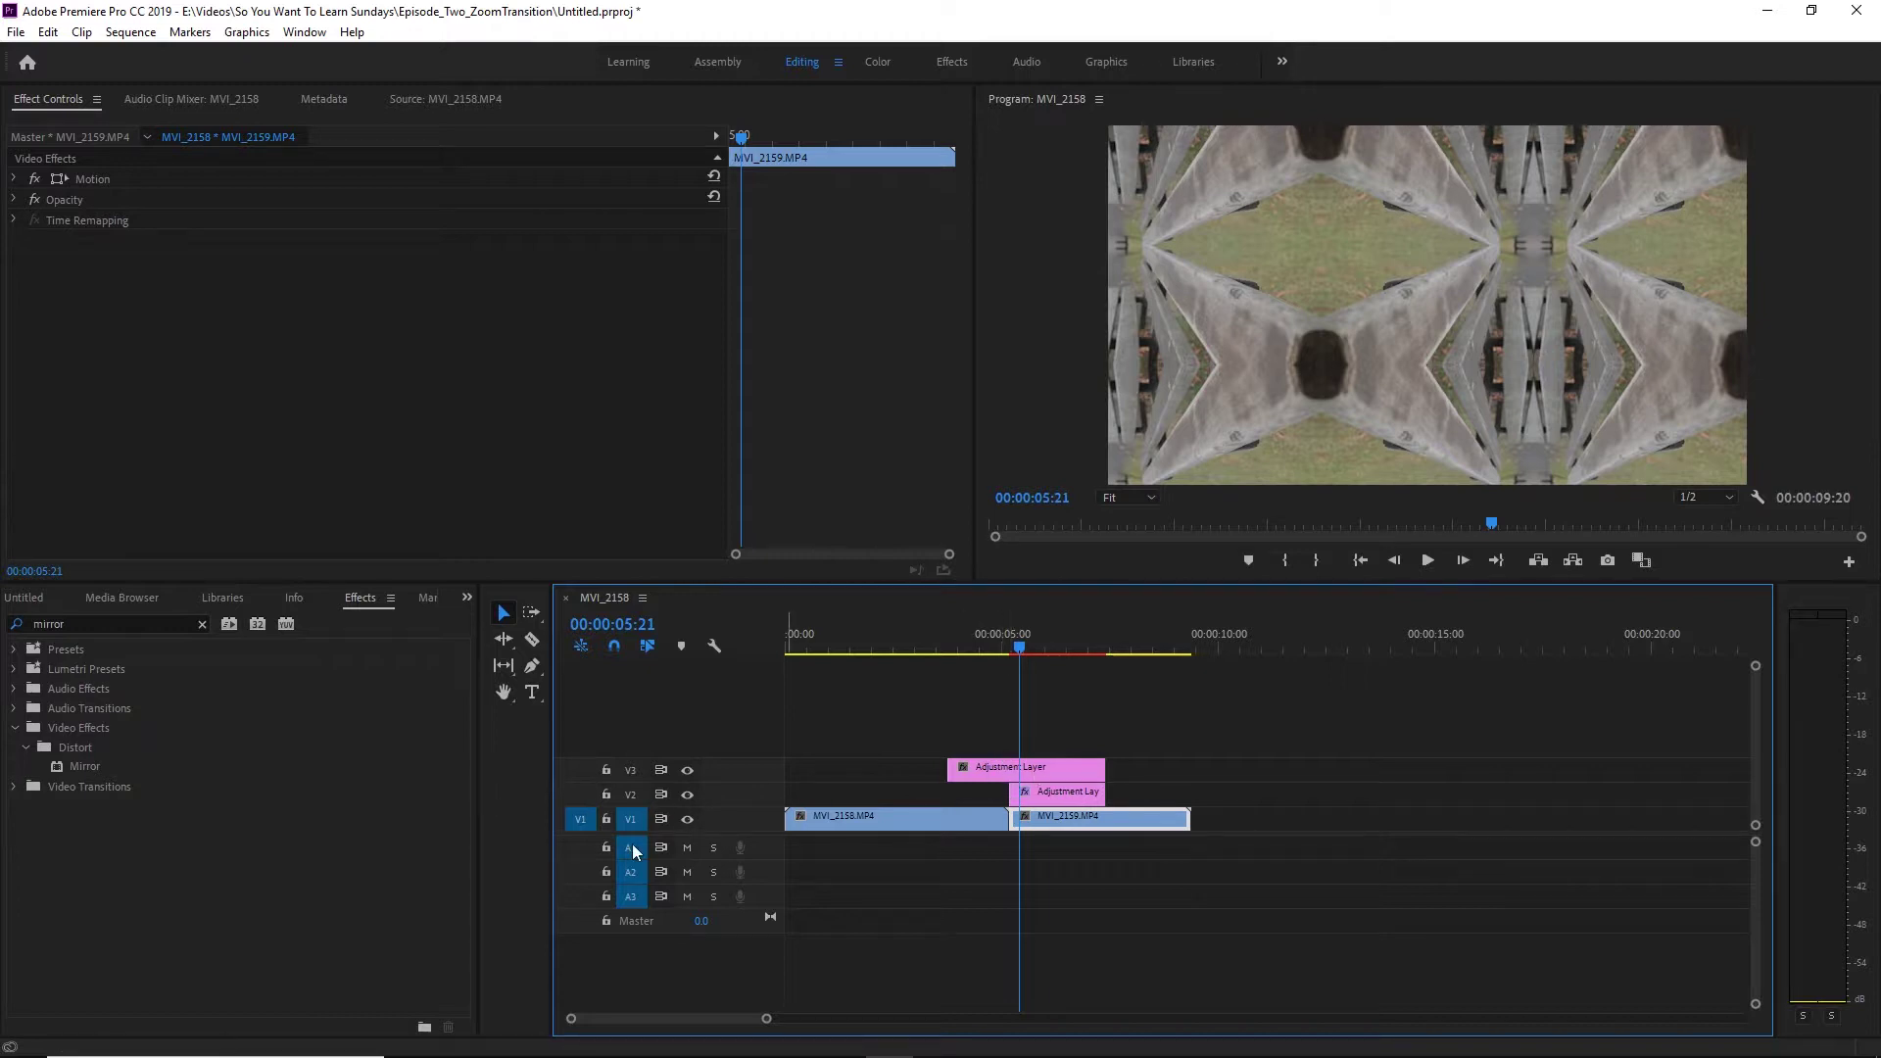
Find the Transform effect and apply it to the V3 adjustment layer.
left_click(203, 624)
left_click(178, 624)
type("transform")
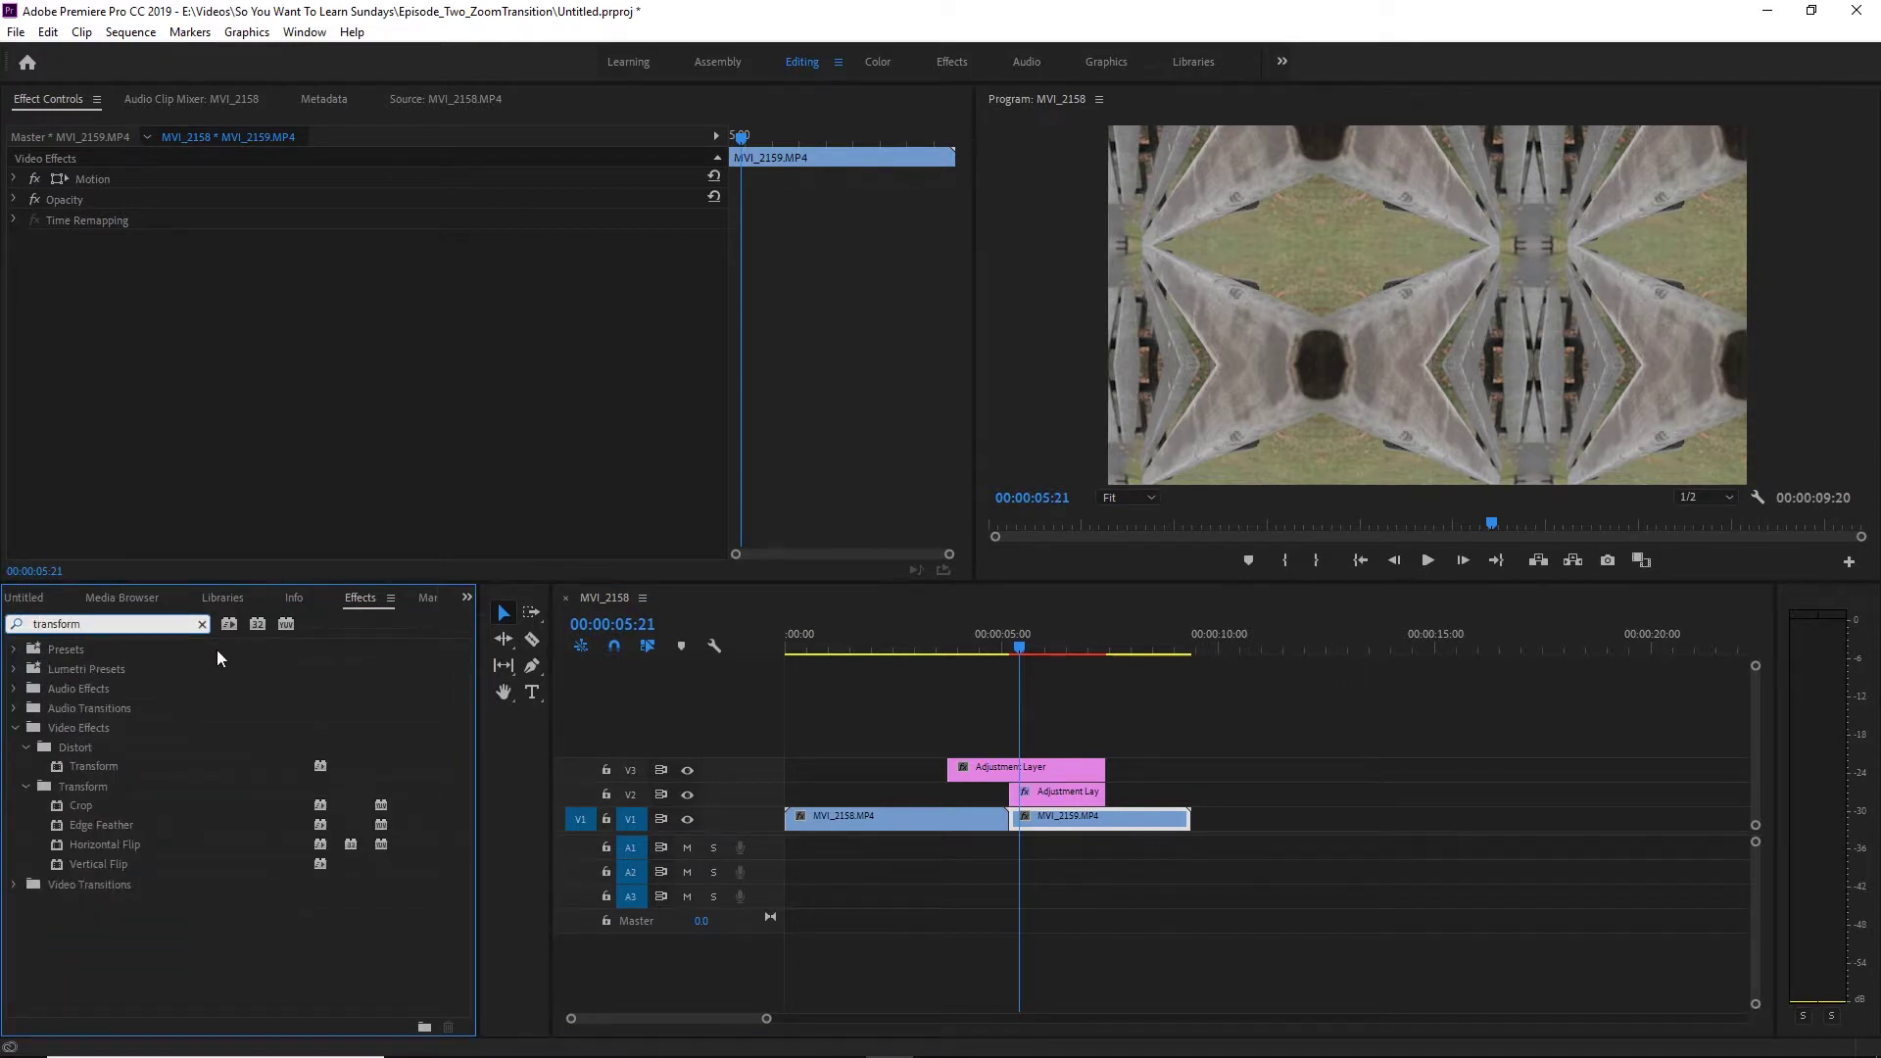
left_click_drag(125, 767, 995, 768)
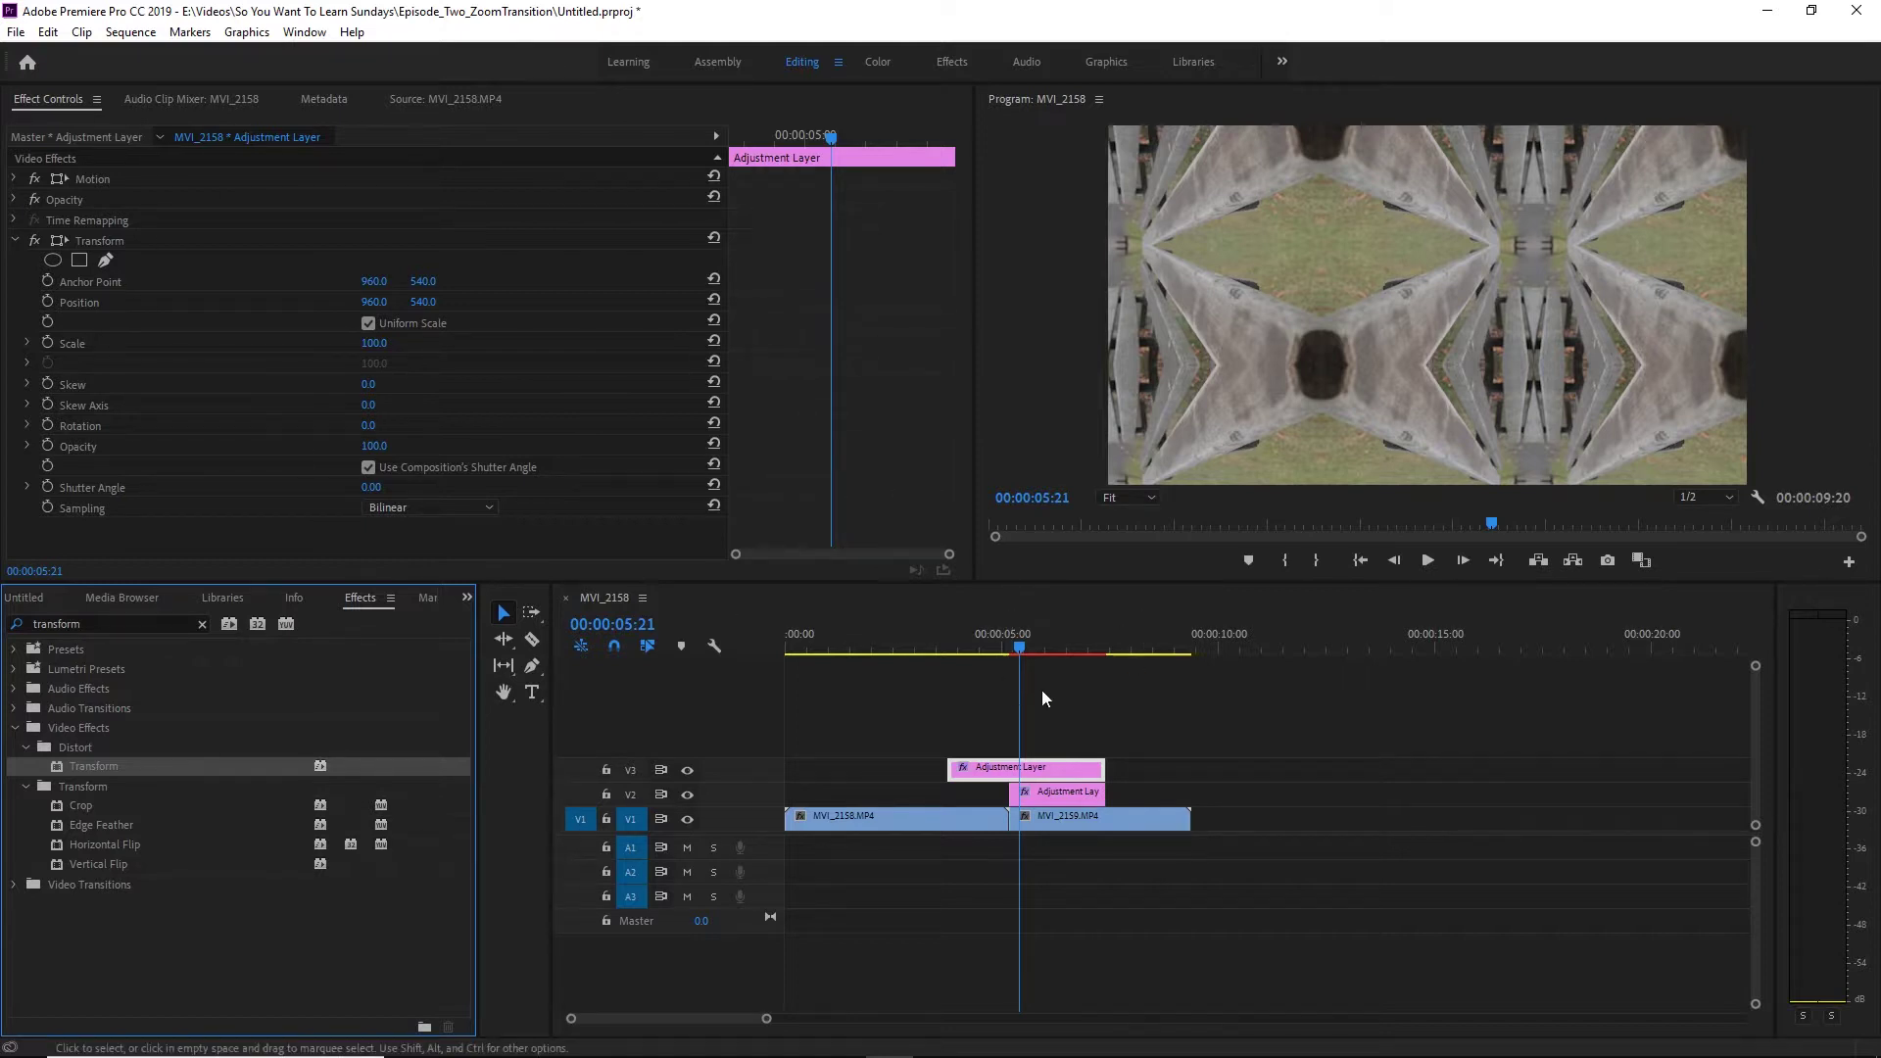
Add a Transform Scale keyframe of 100 on the V3 adjustment layer at 00:00:05:04, six frames before the cut.
left_click(861, 676)
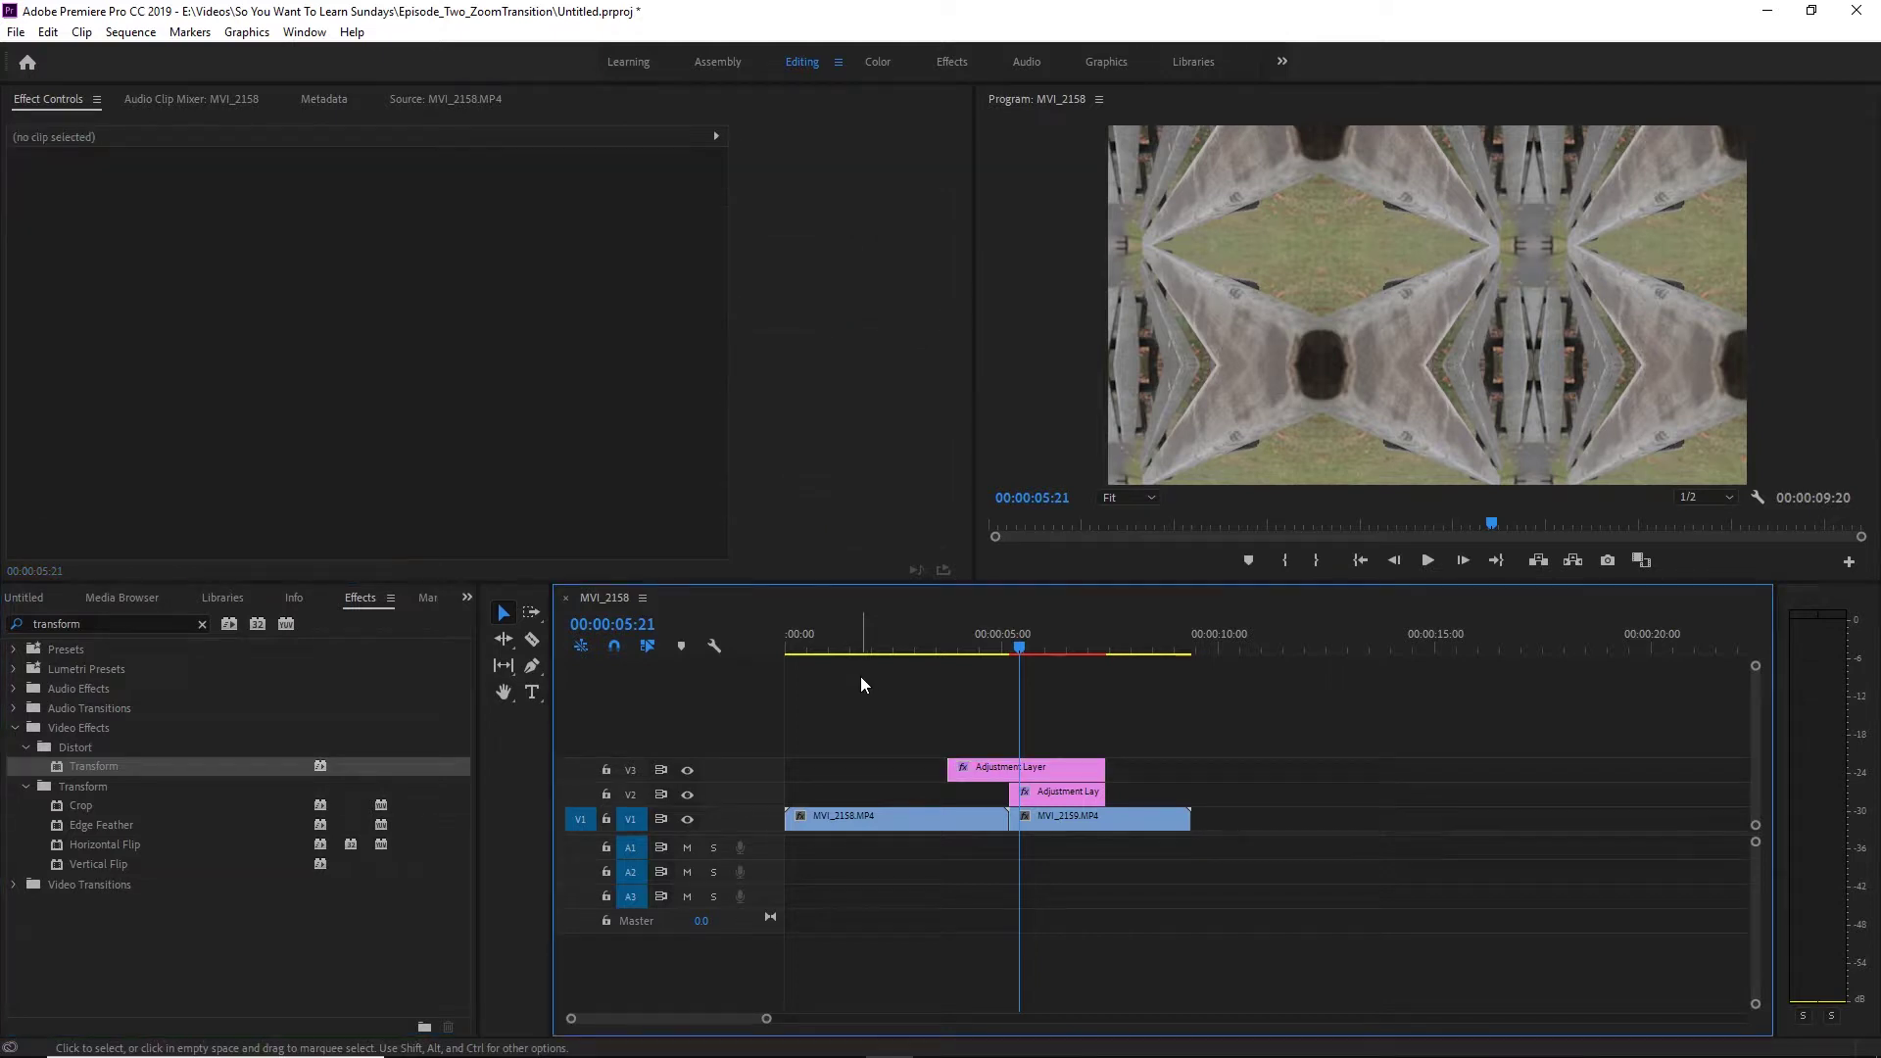
key("Up")
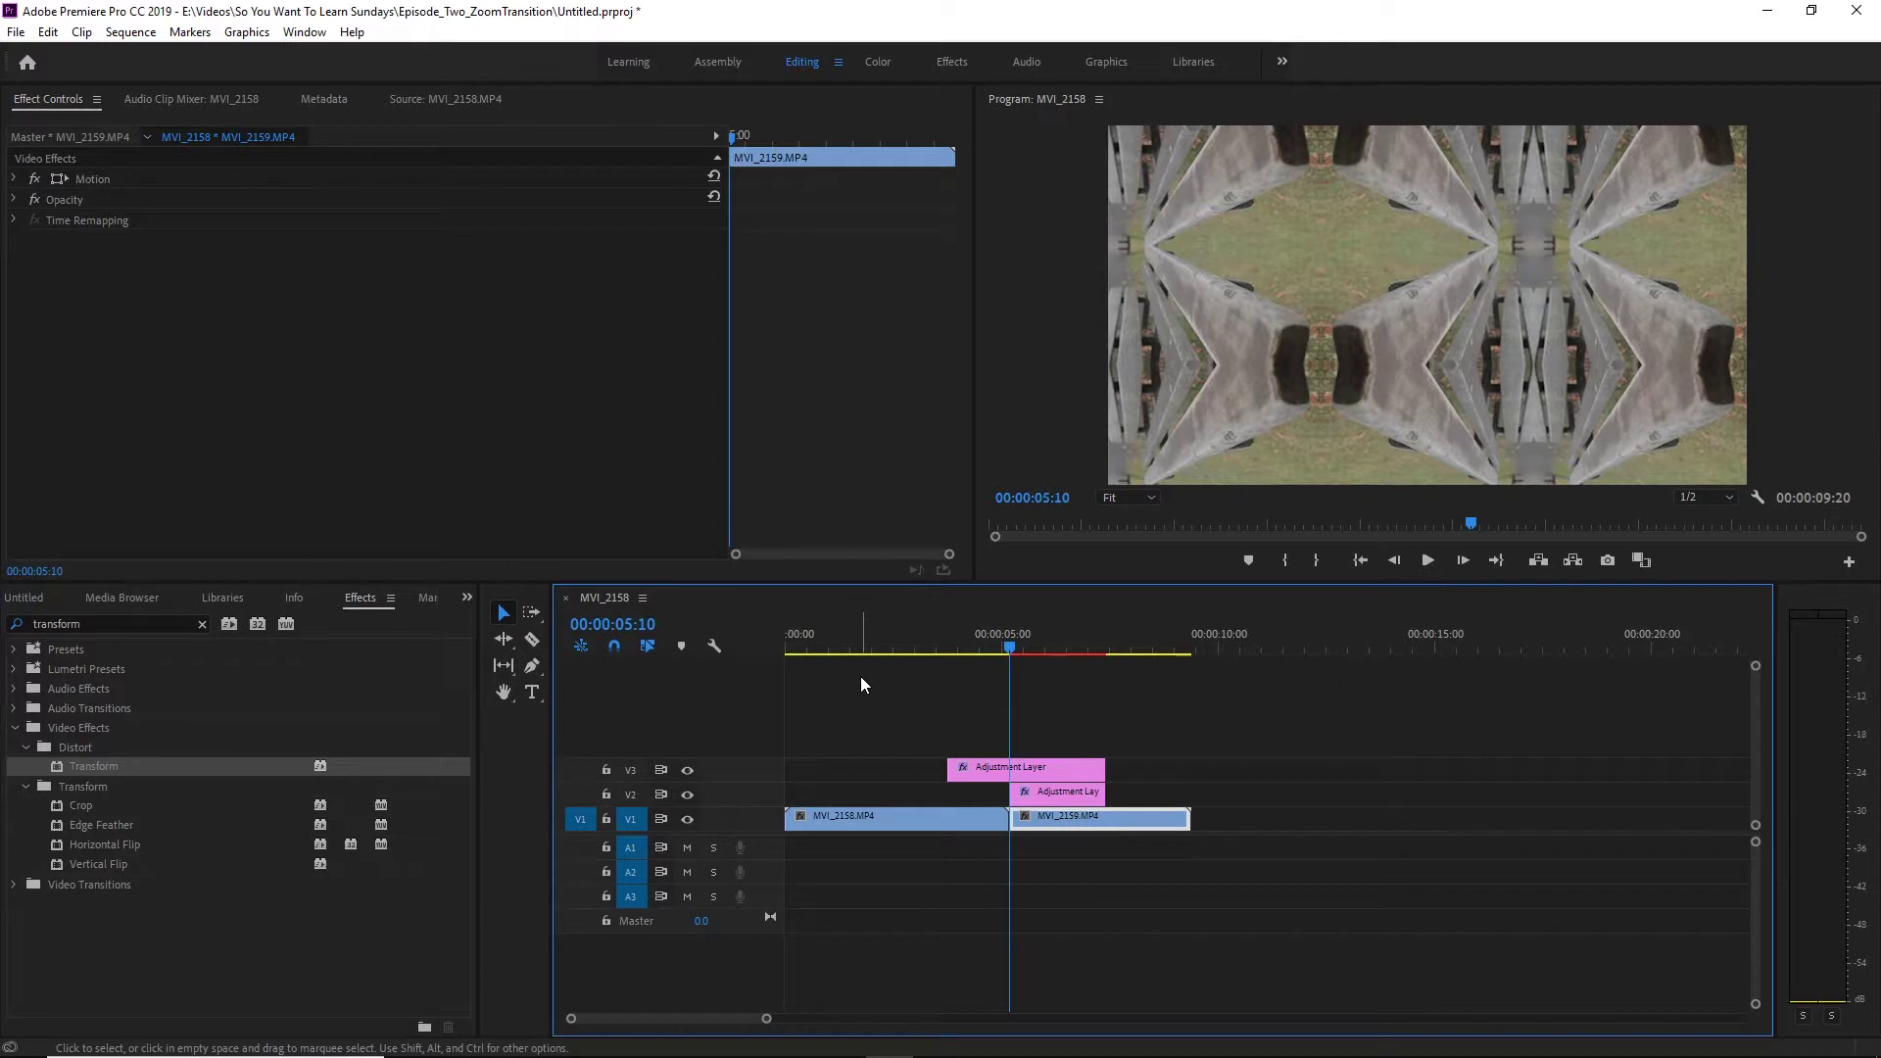
left_click(911, 643)
key("Down")
key("shift+Left")
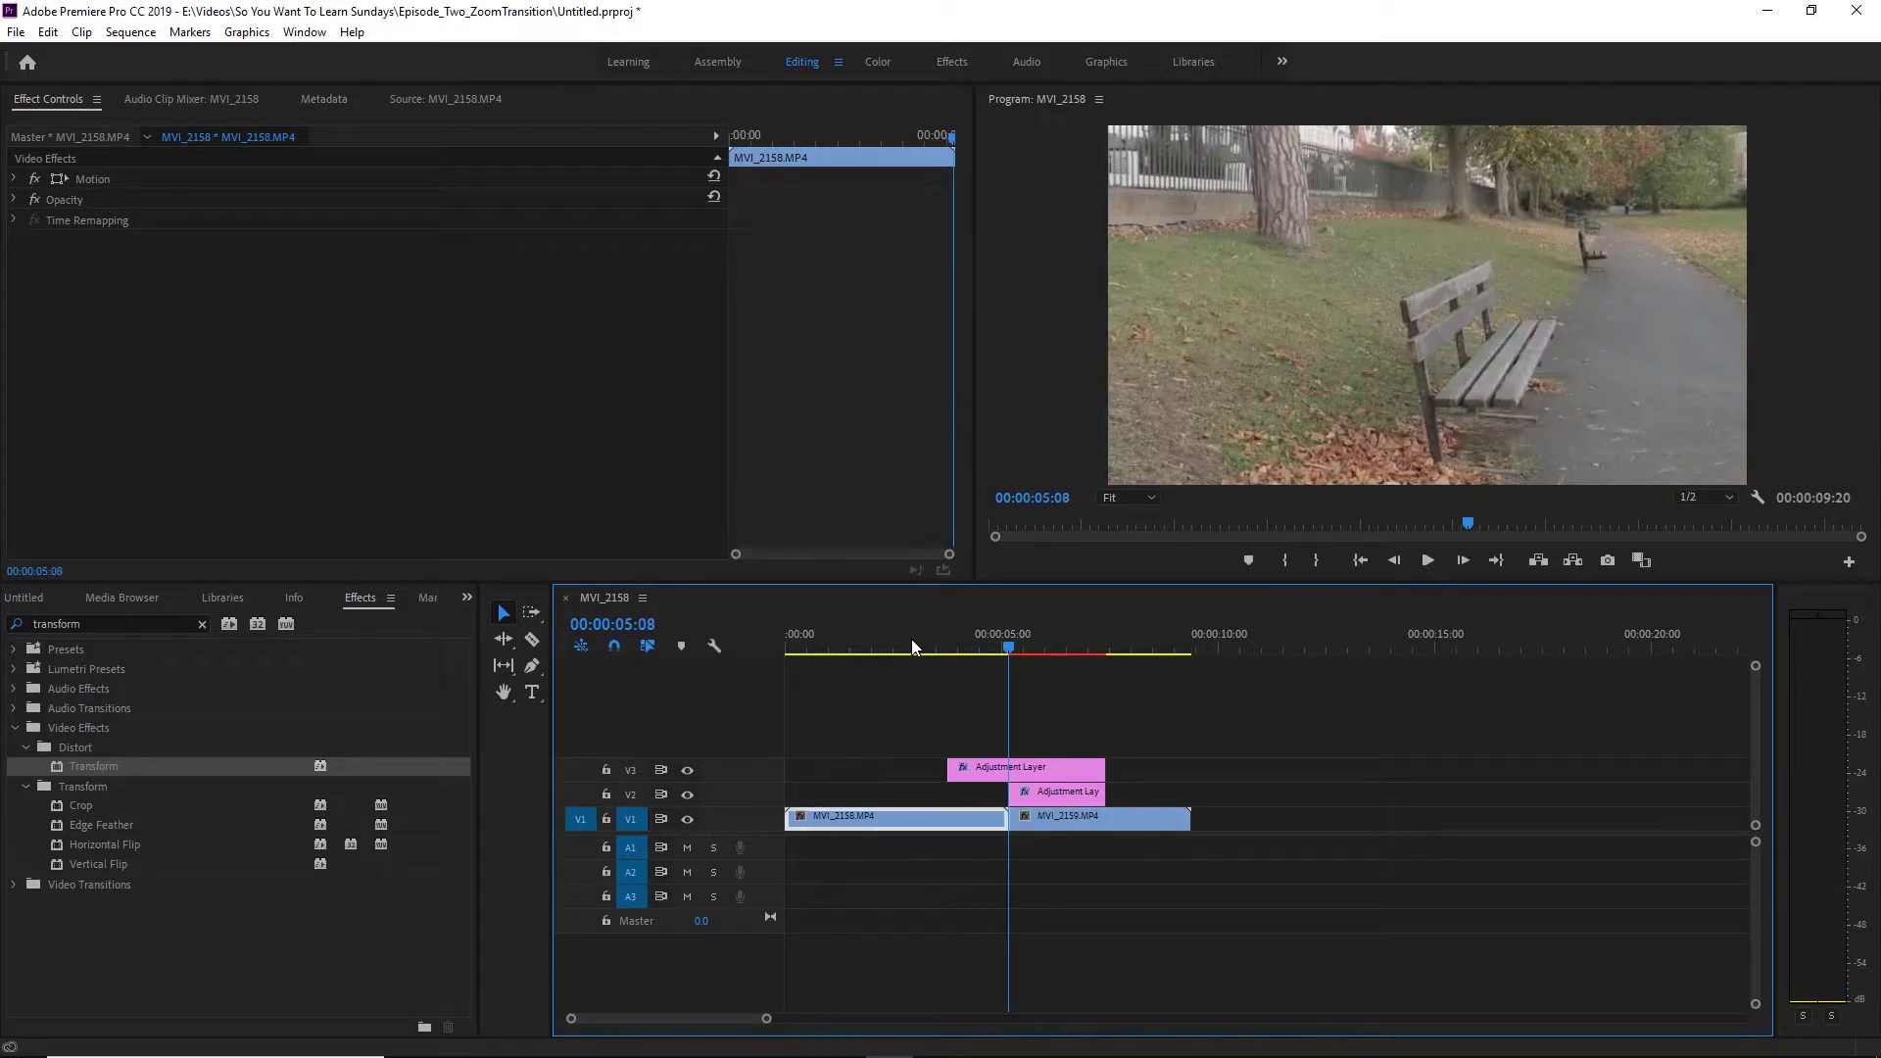
key("Left")
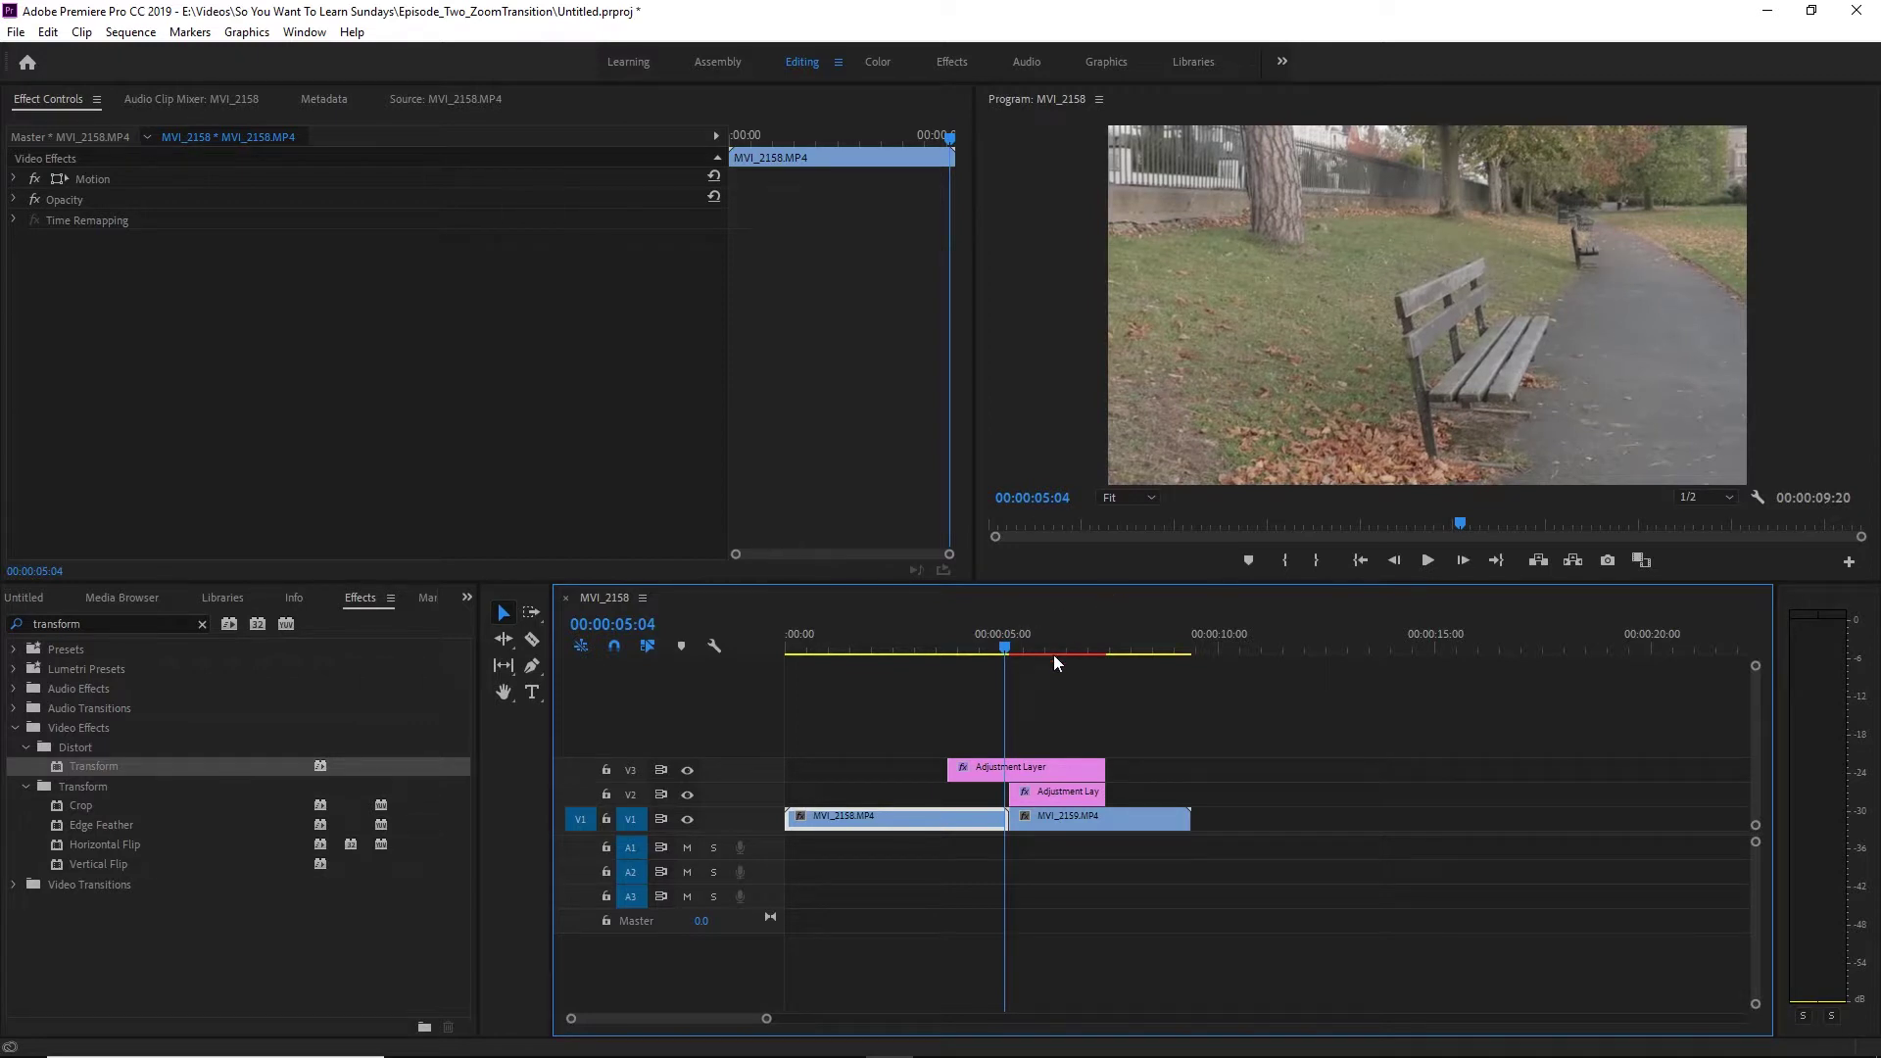
left_click(999, 770)
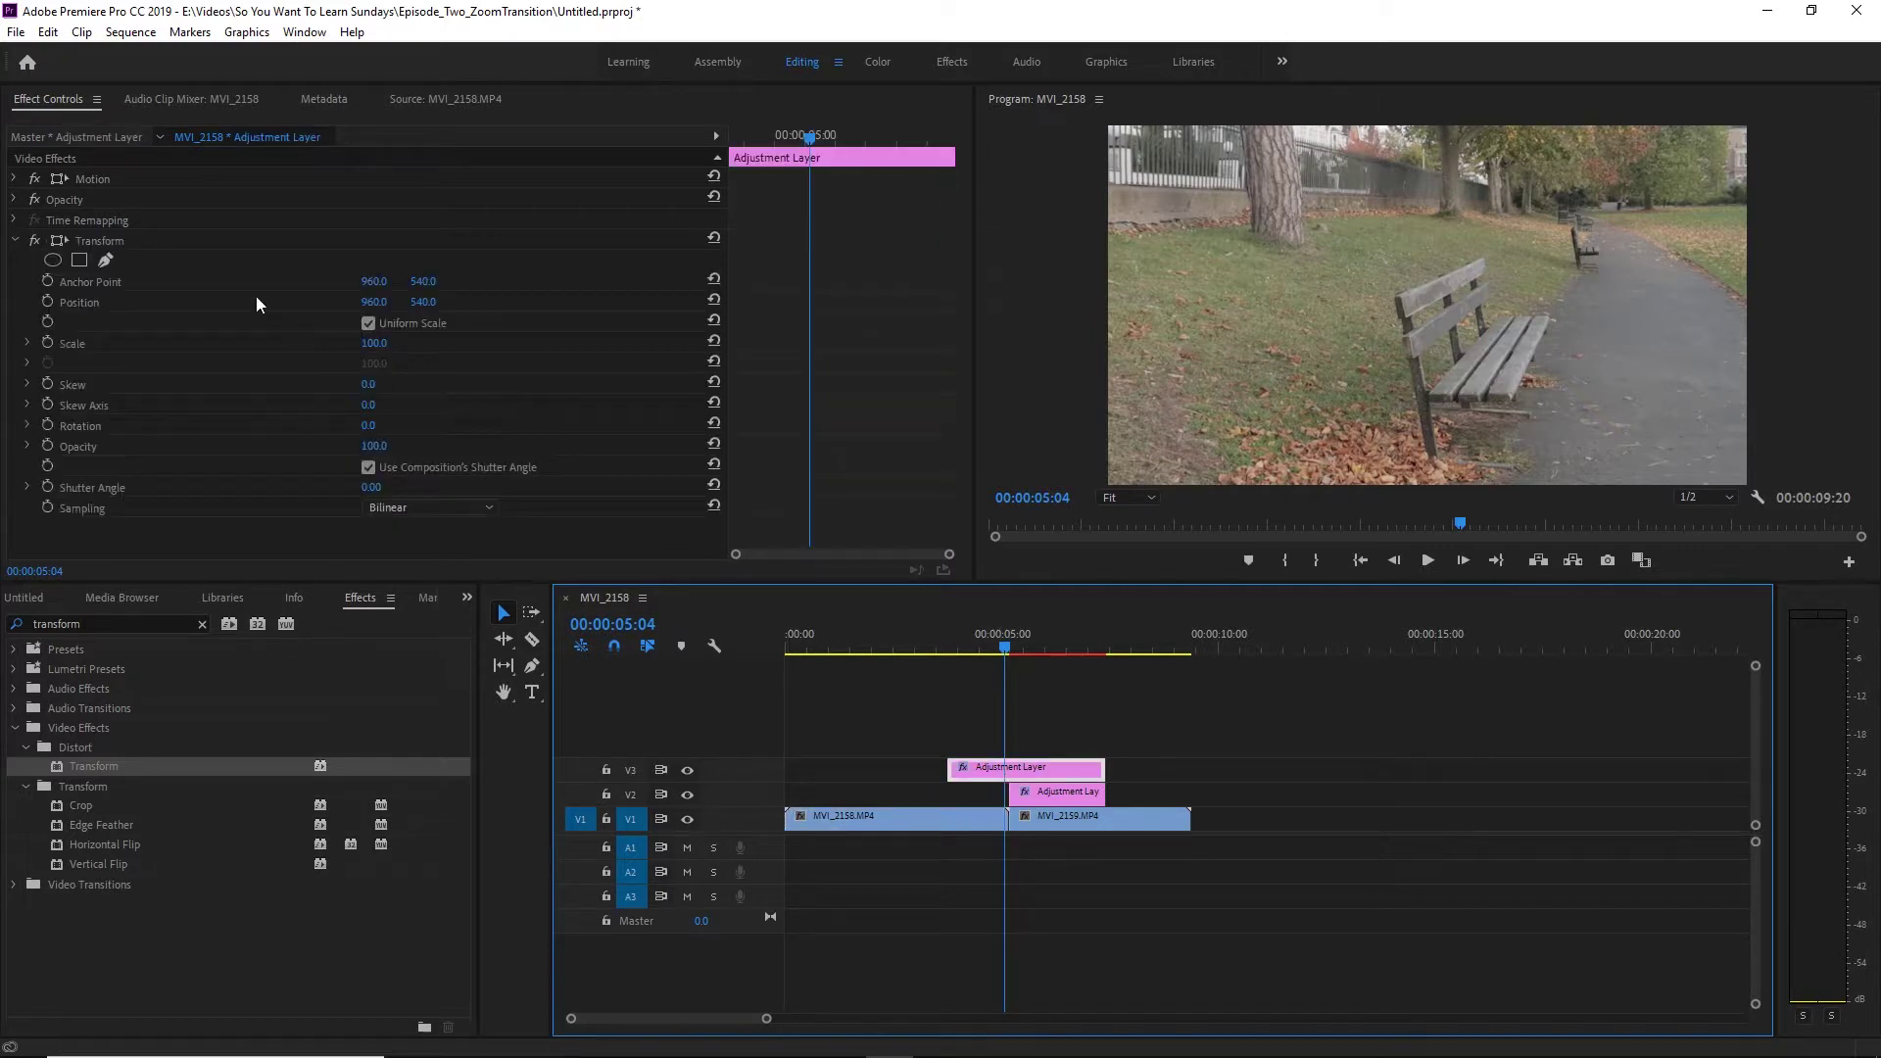
left_click(46, 343)
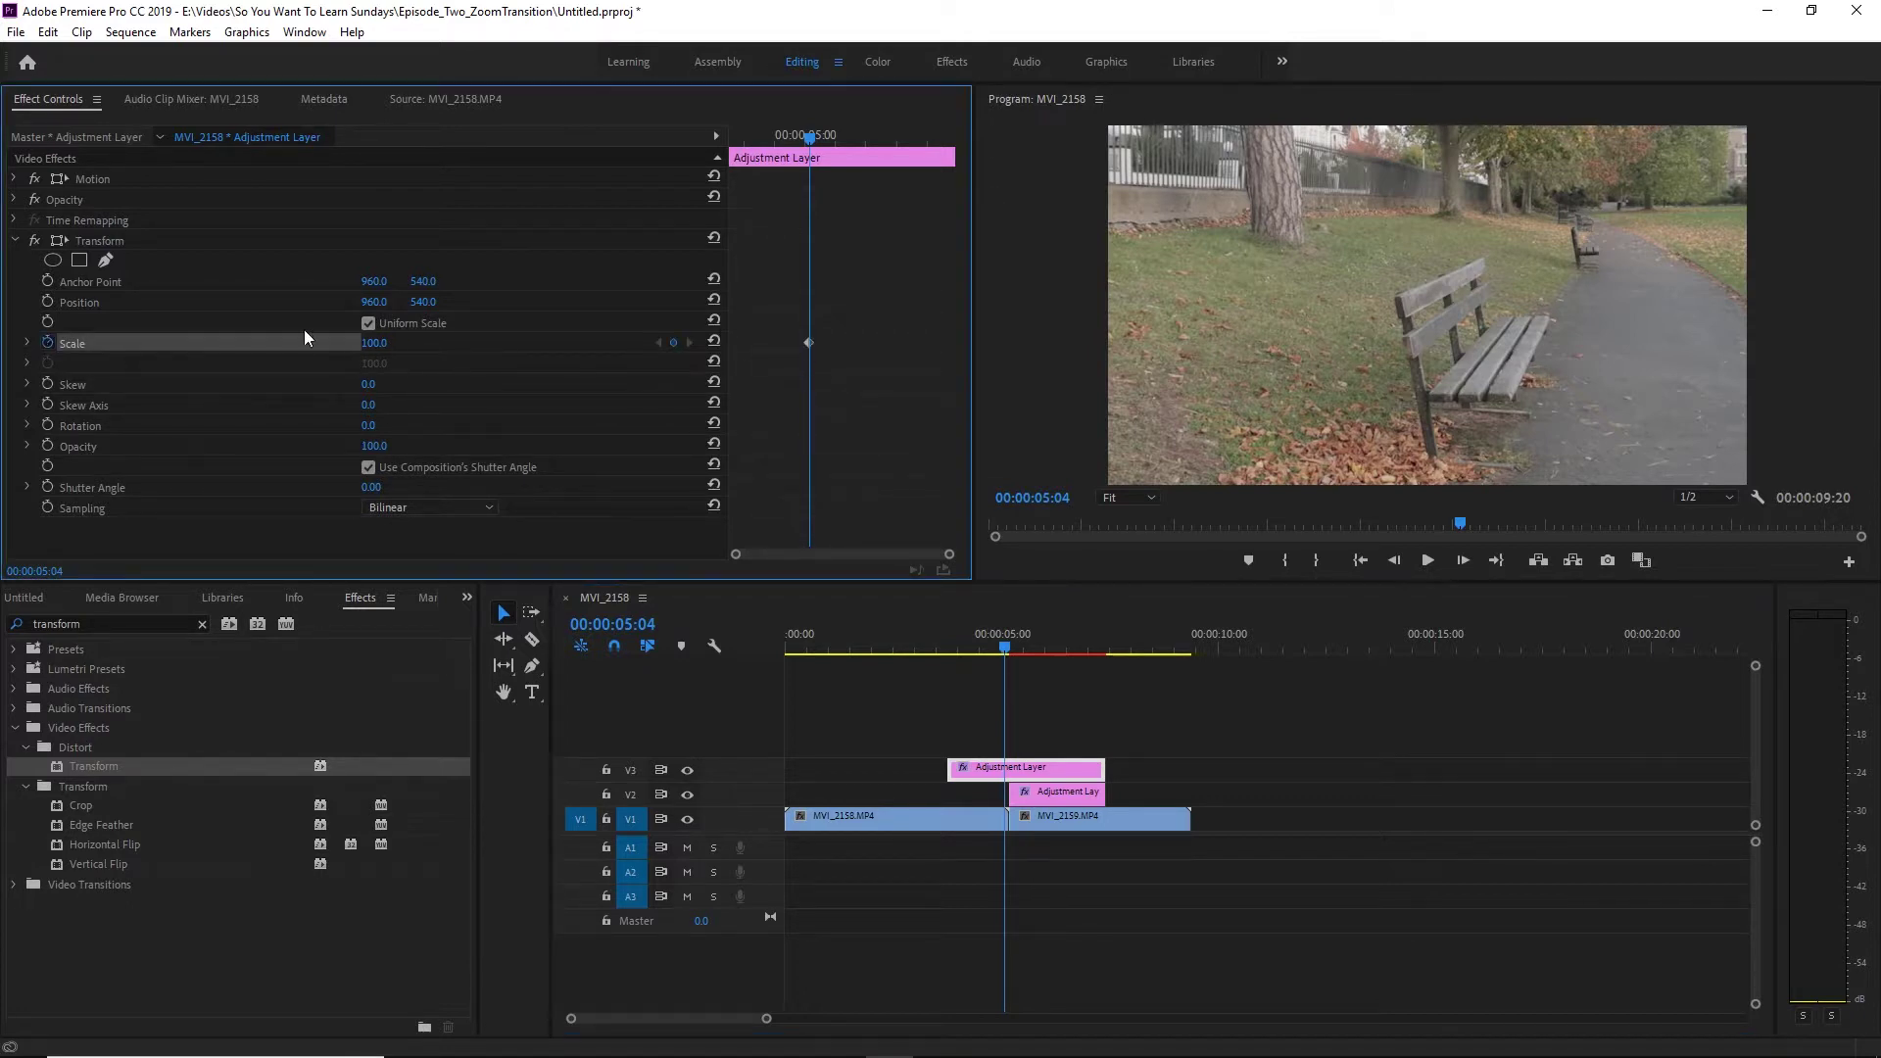
left_click(959, 703)
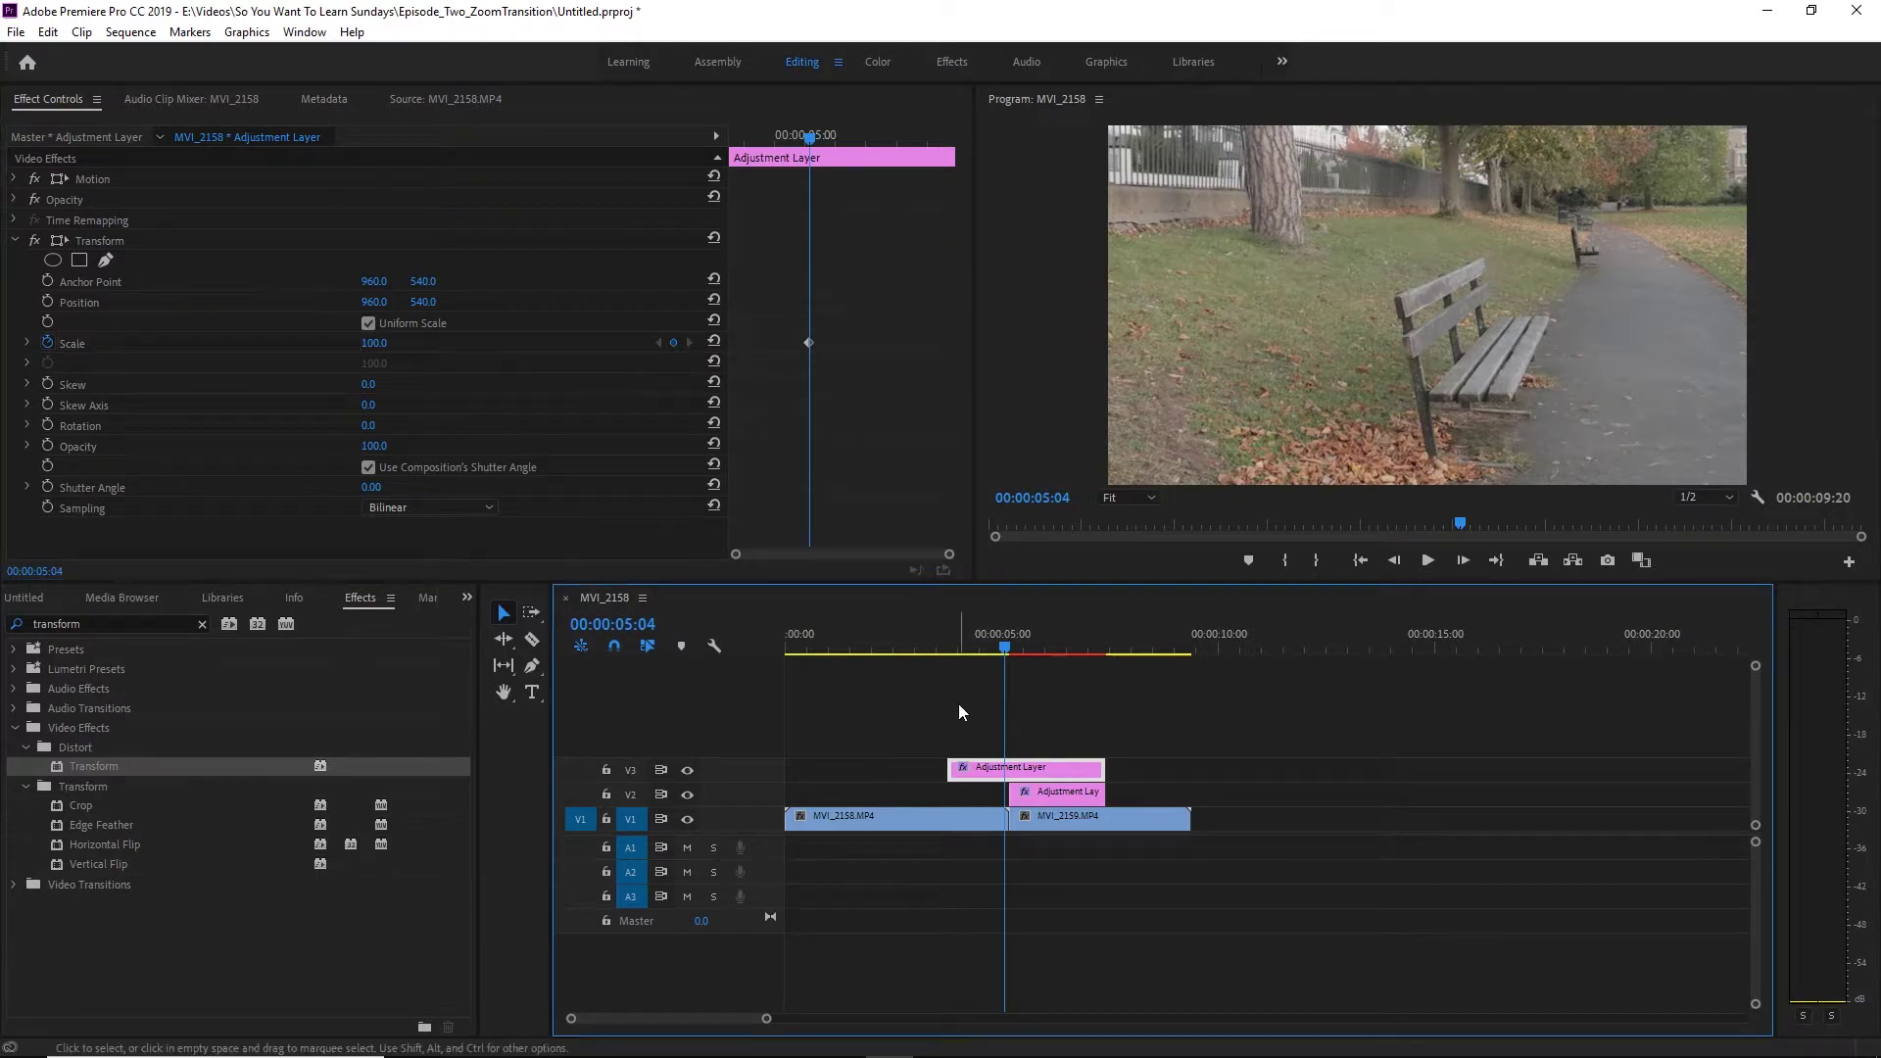
left_click(959, 704)
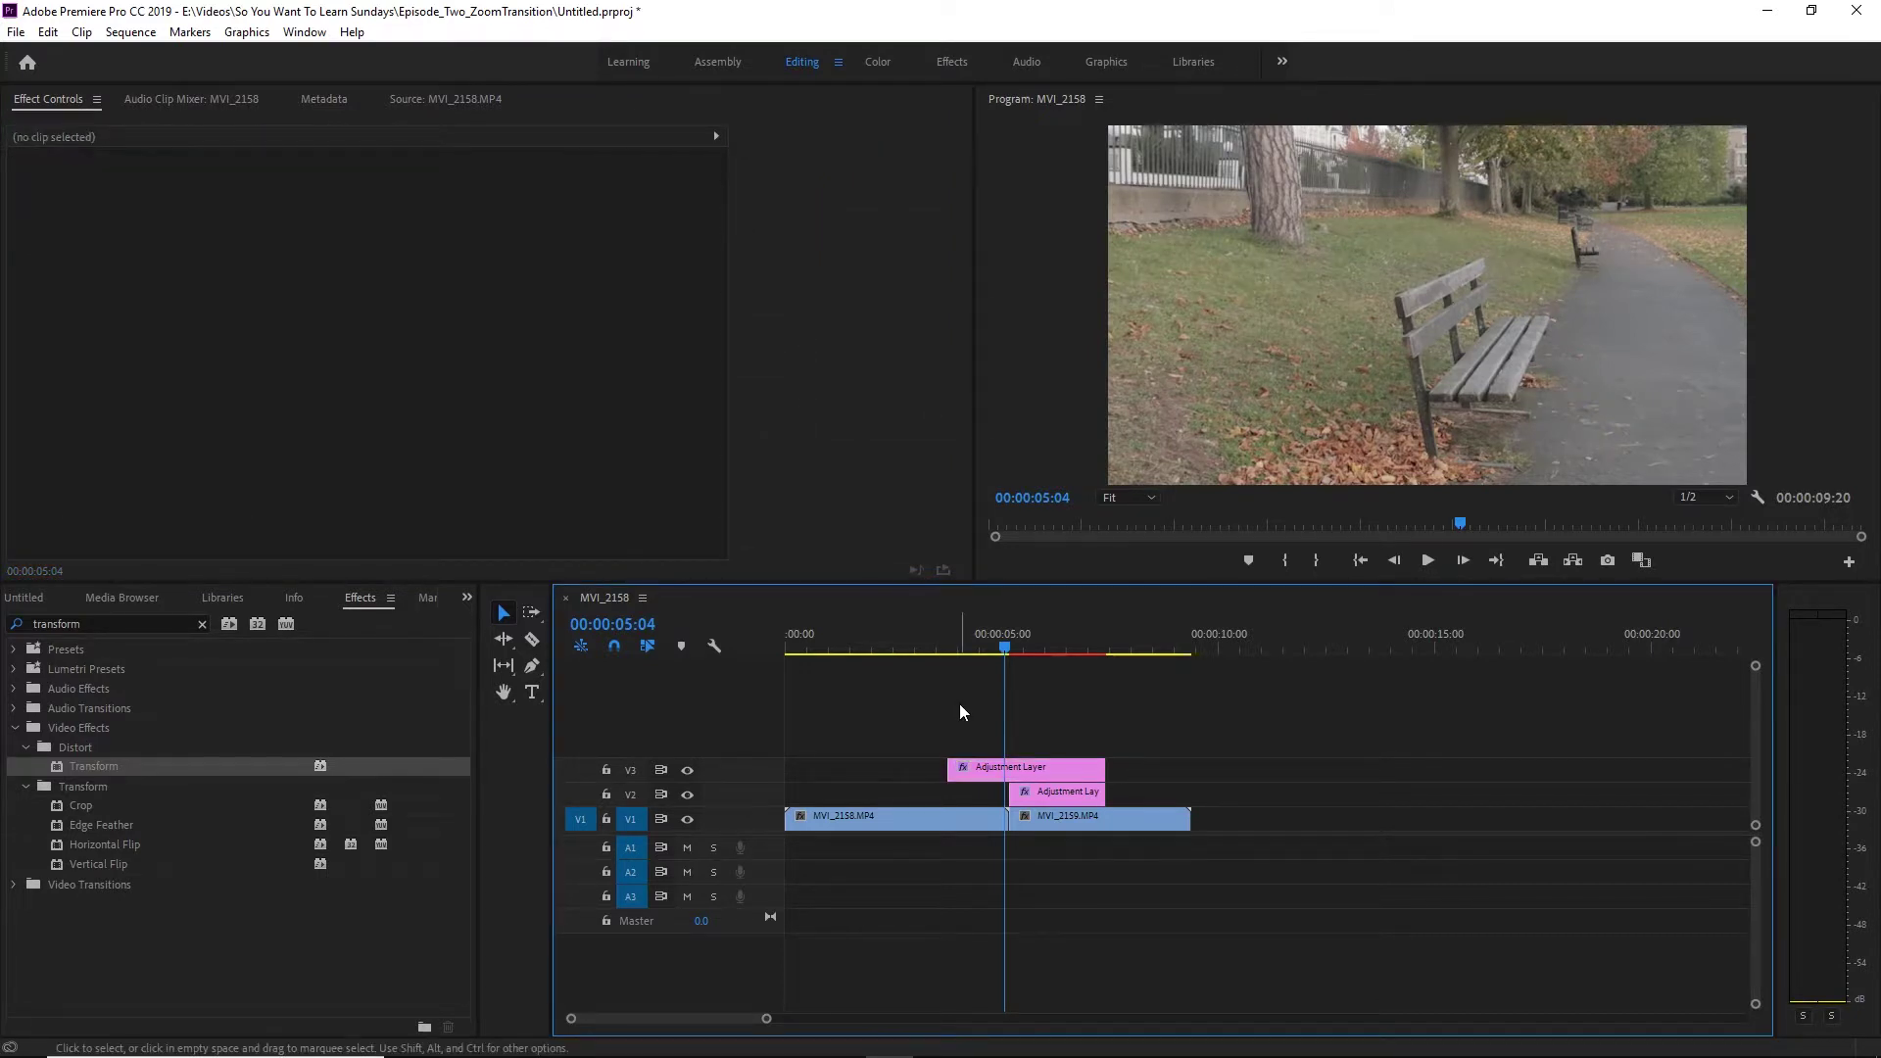
Add a Transform Scale keyframe of 300 on the V3 adjustment layer at 00:00:05:16, six frames after the cut.
key("Down")
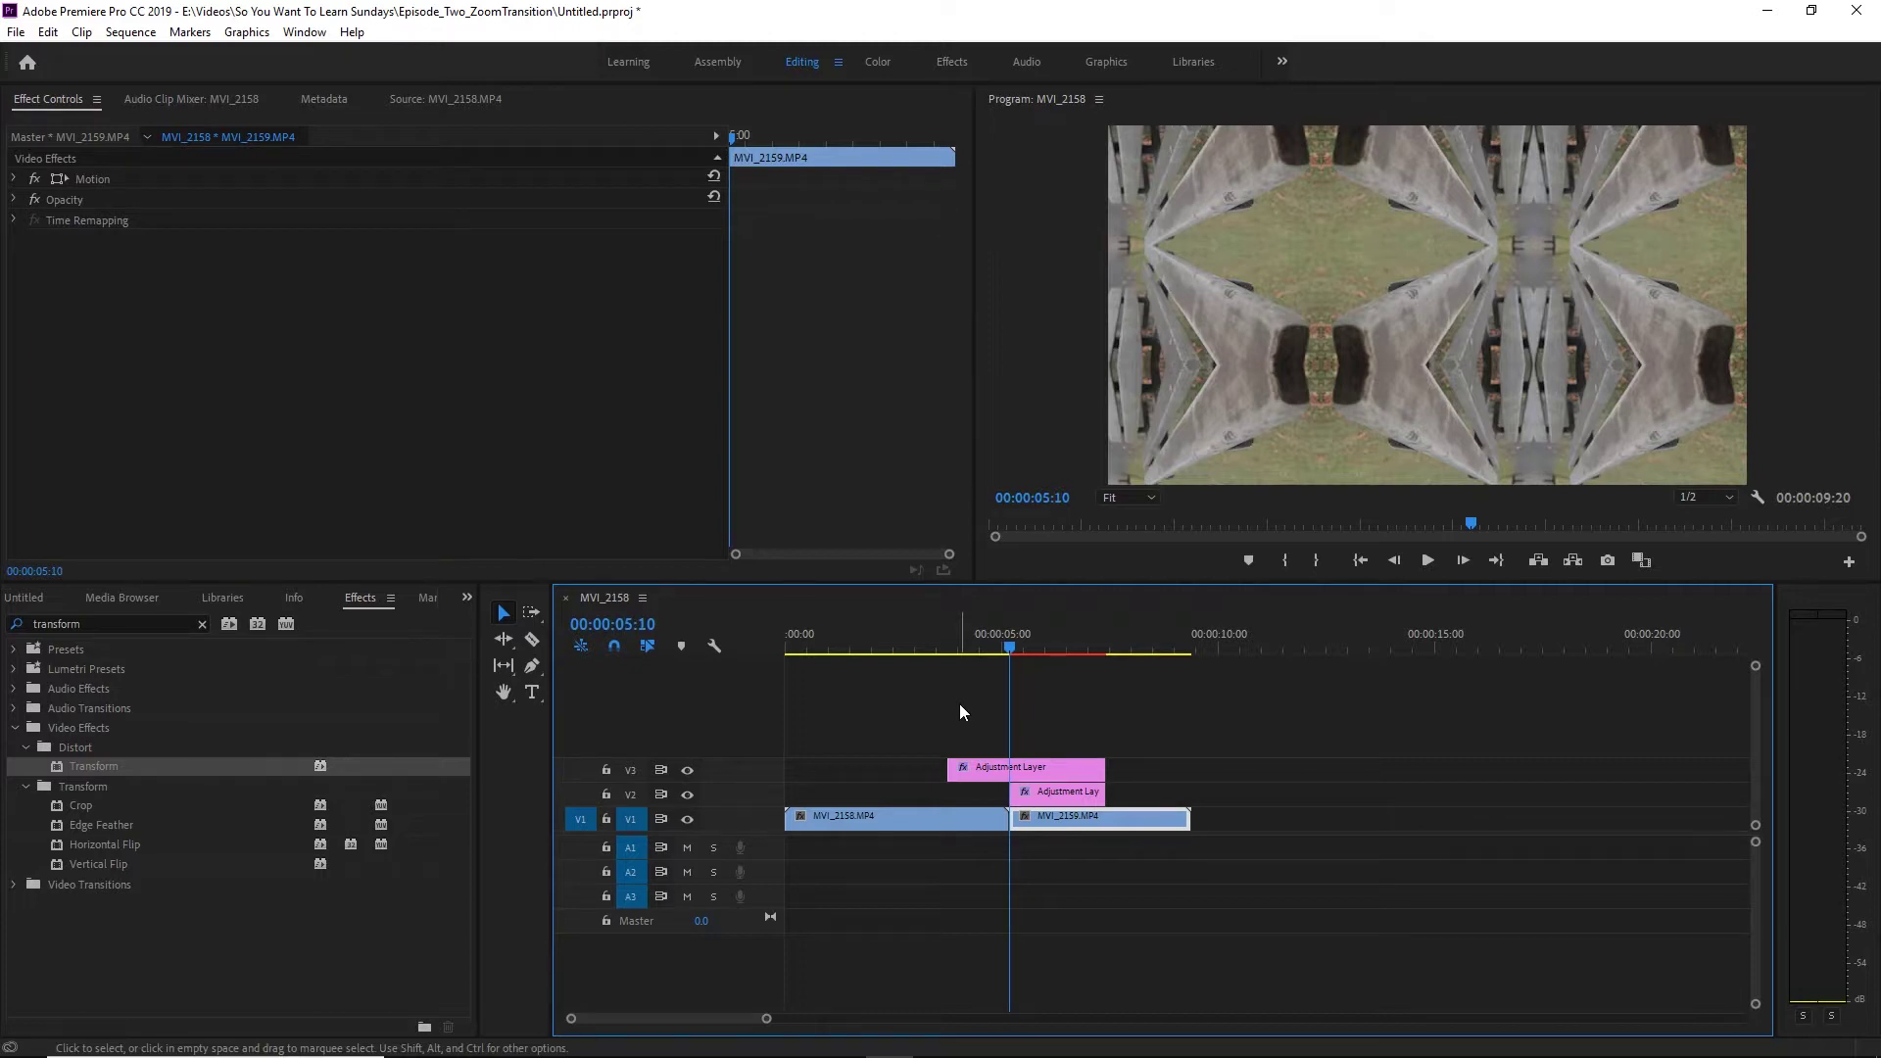
key("Right")
key("Right")
key("Right")
key("Right")
key("Right")
key("Right")
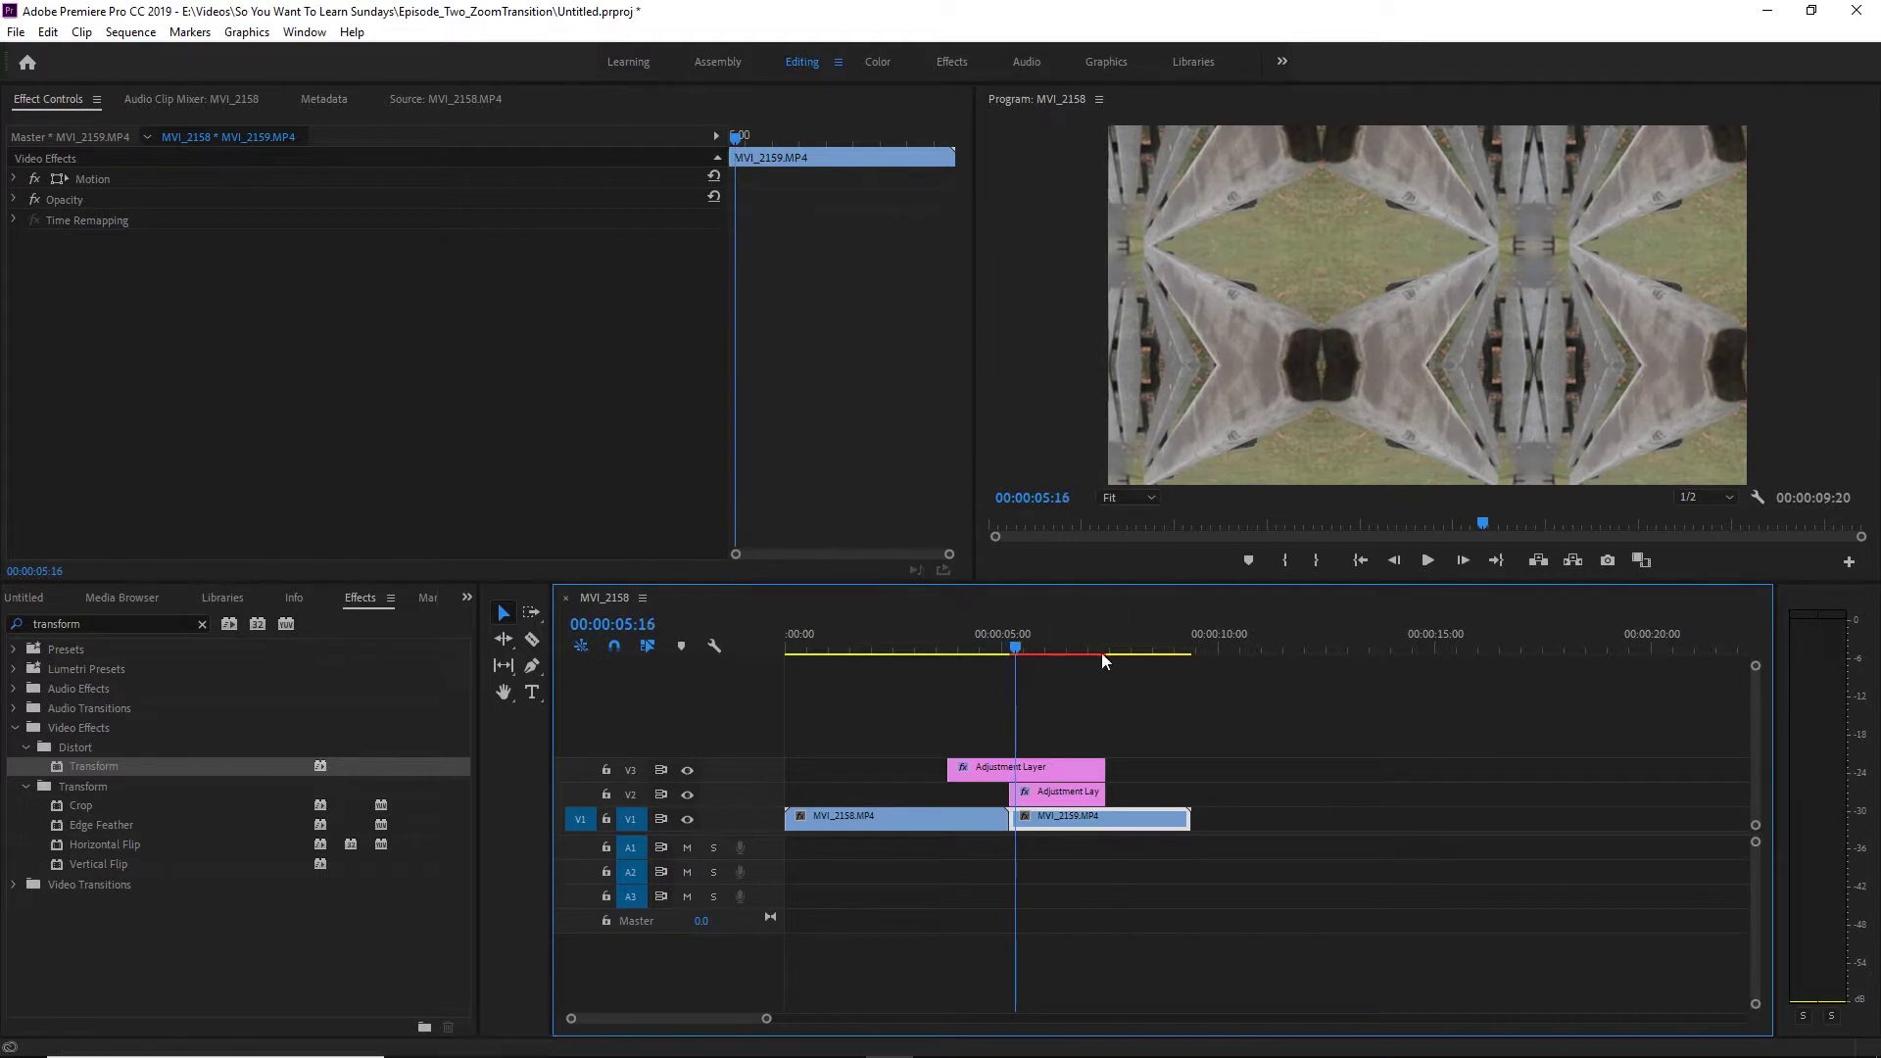
left_click(1042, 777)
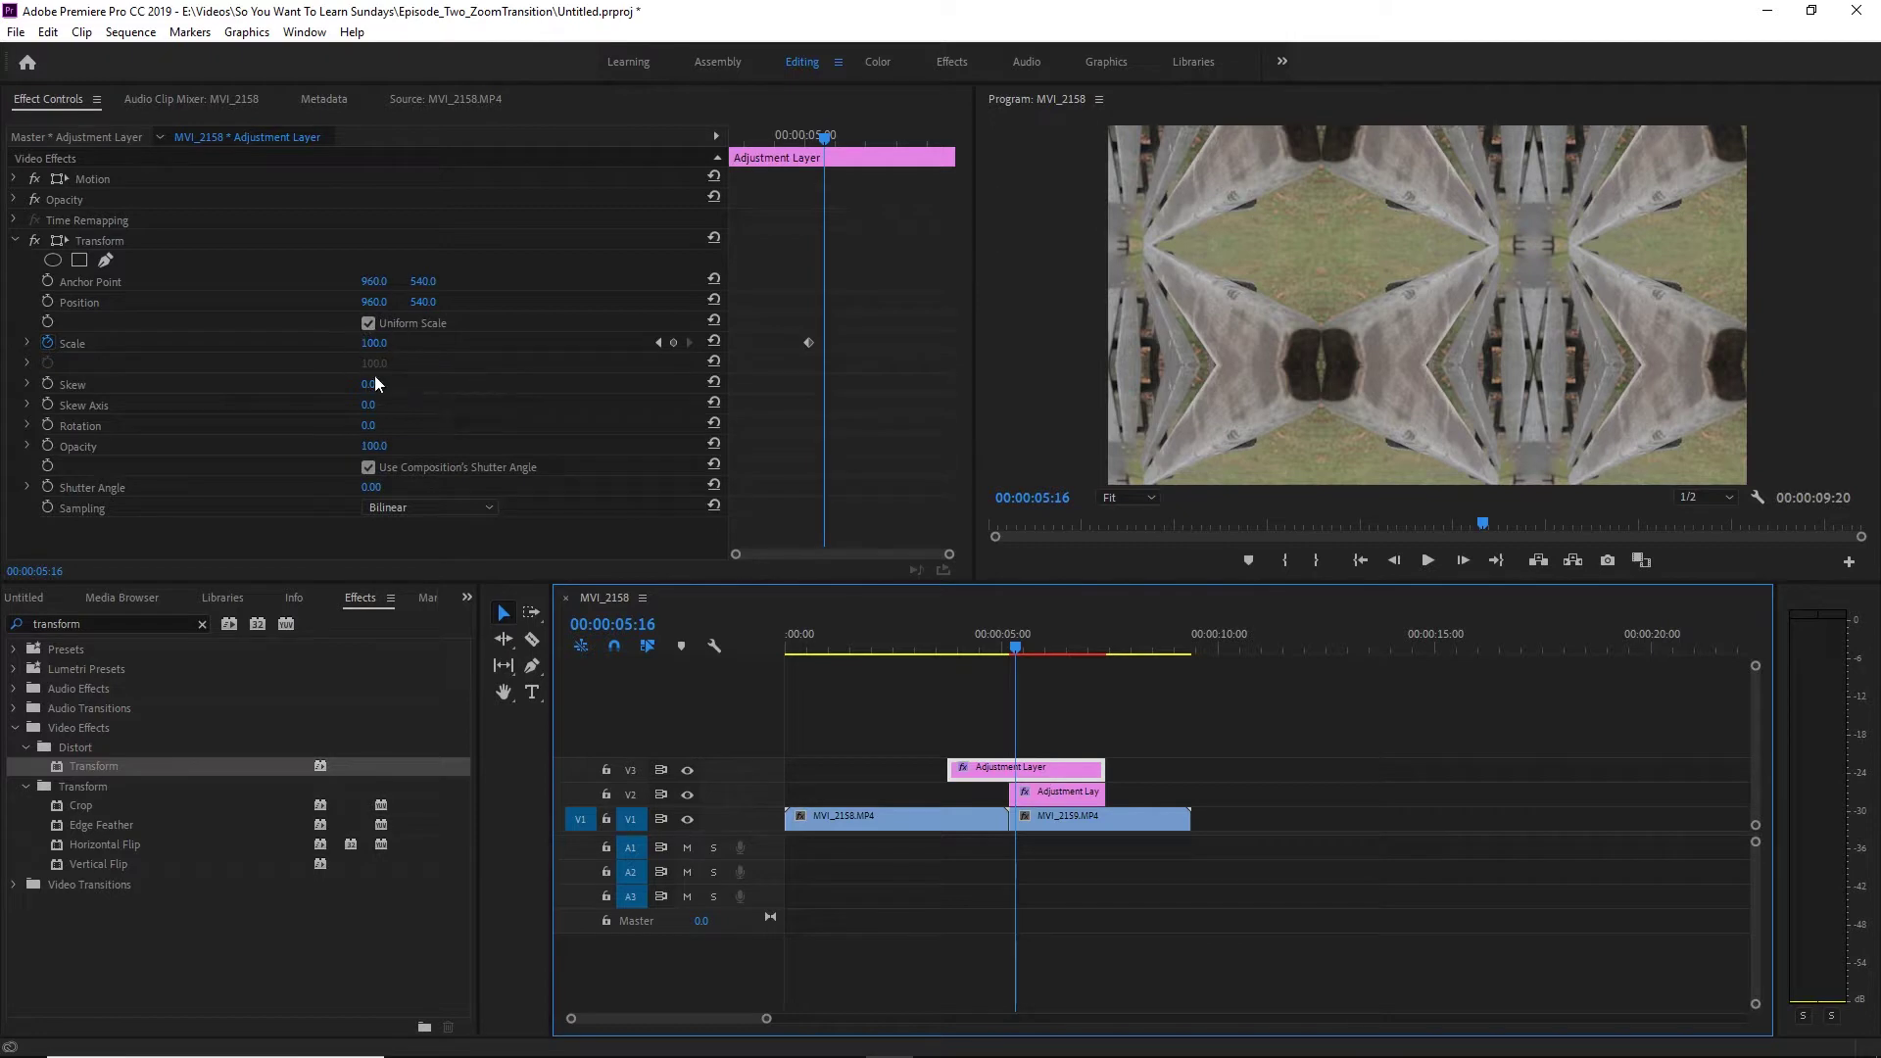
left_click(379, 344)
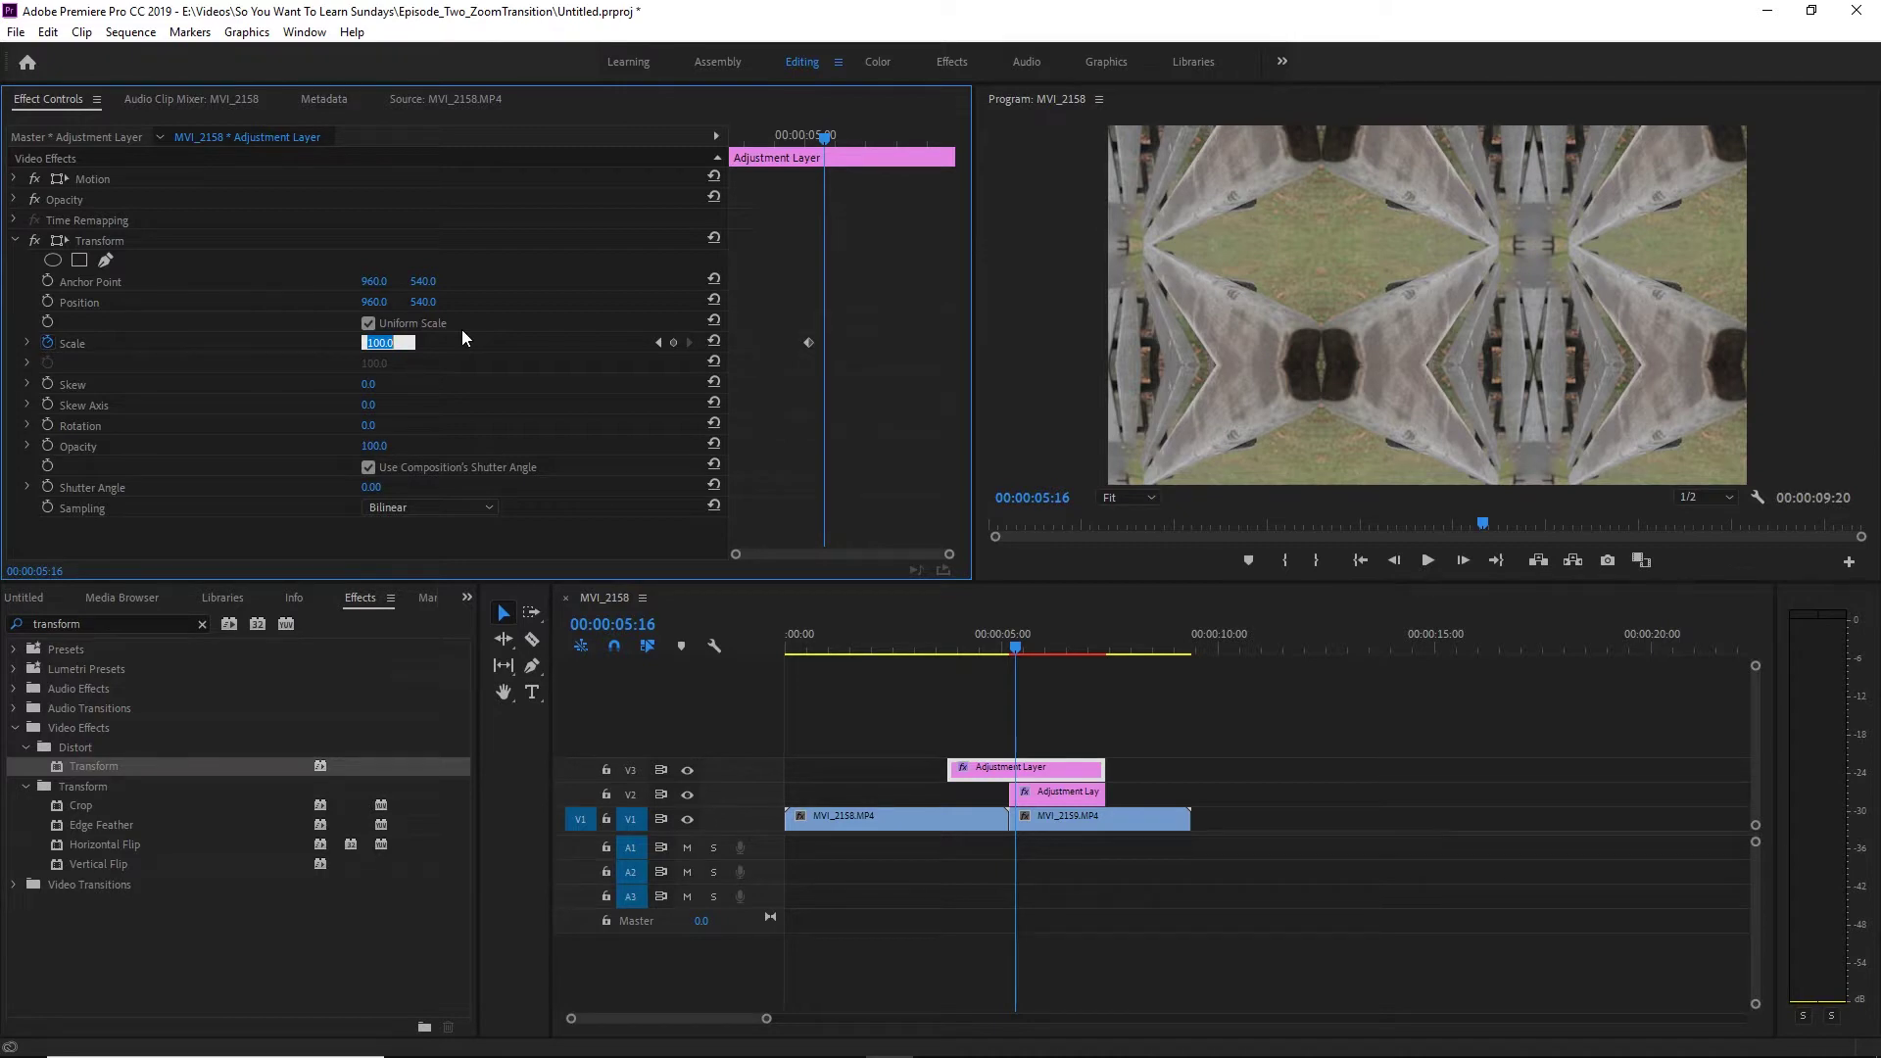
type("300")
key("Return")
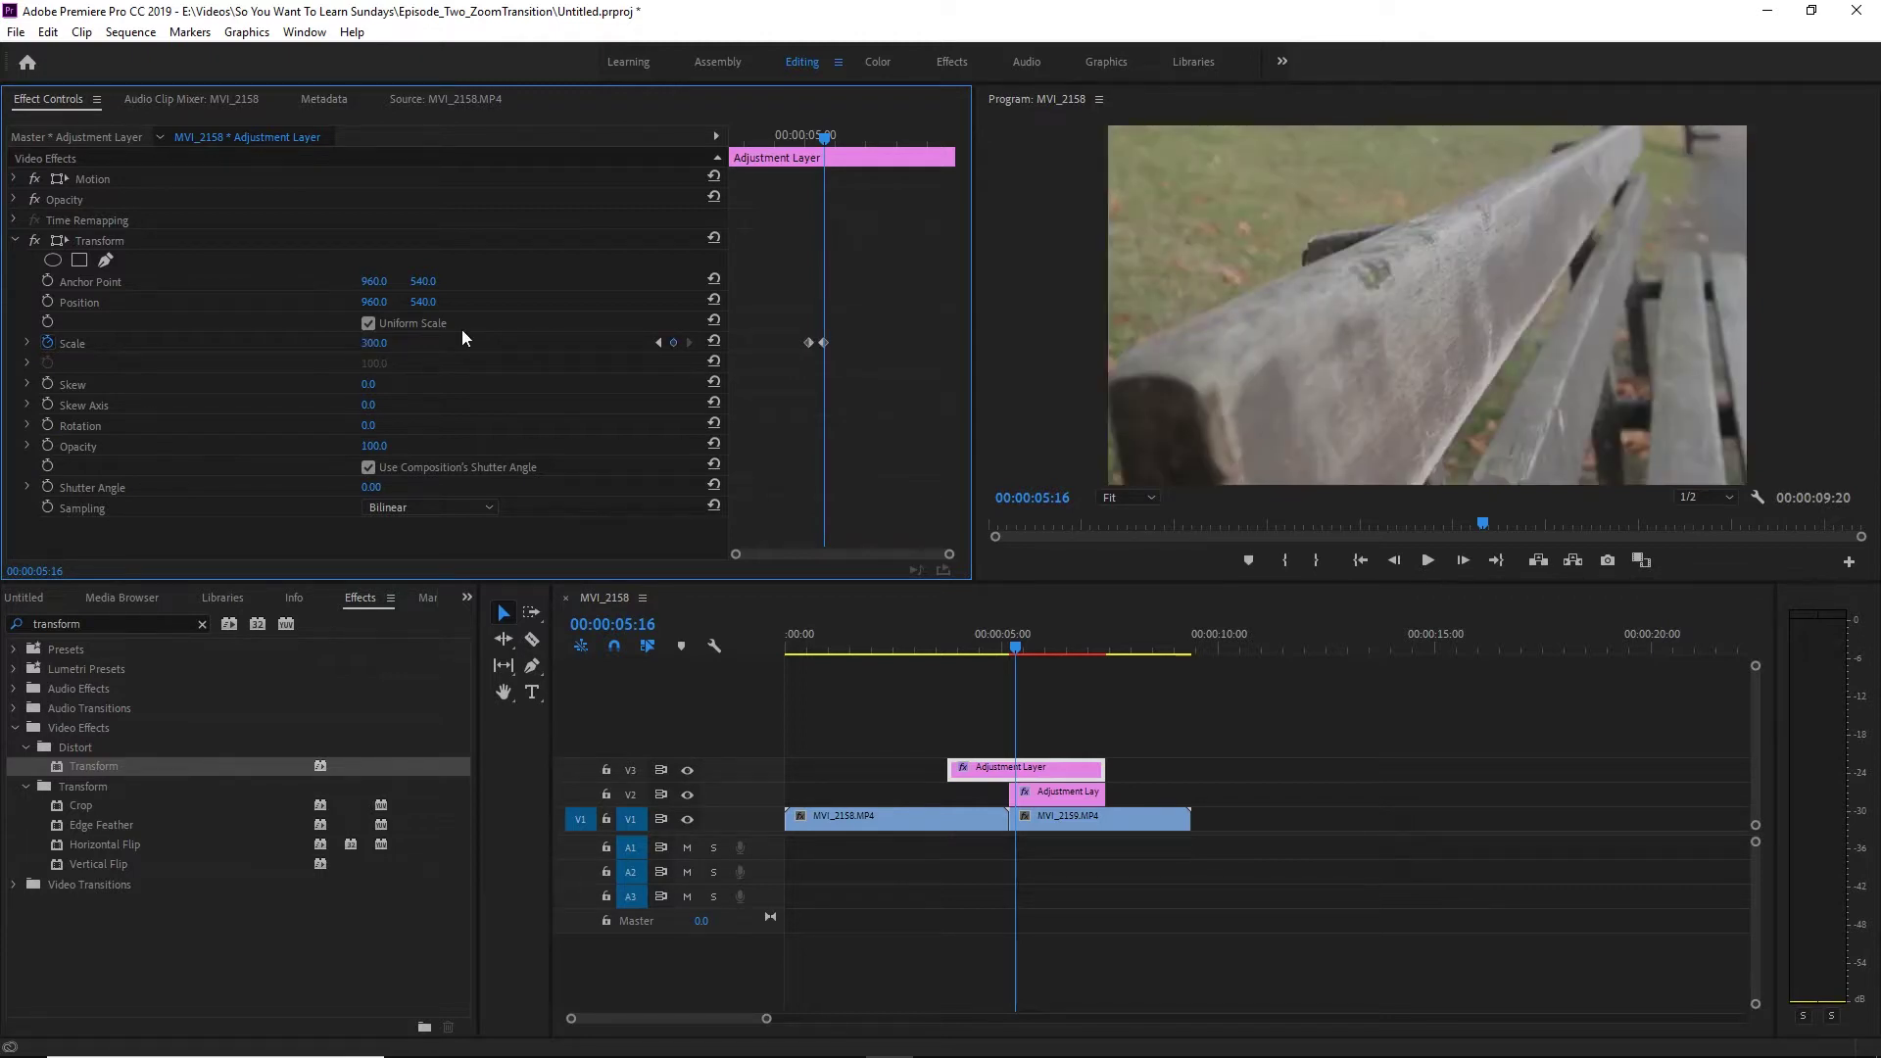
Play back the scale animation across the cut, then return to just before it.
left_click(999, 816)
key("space")
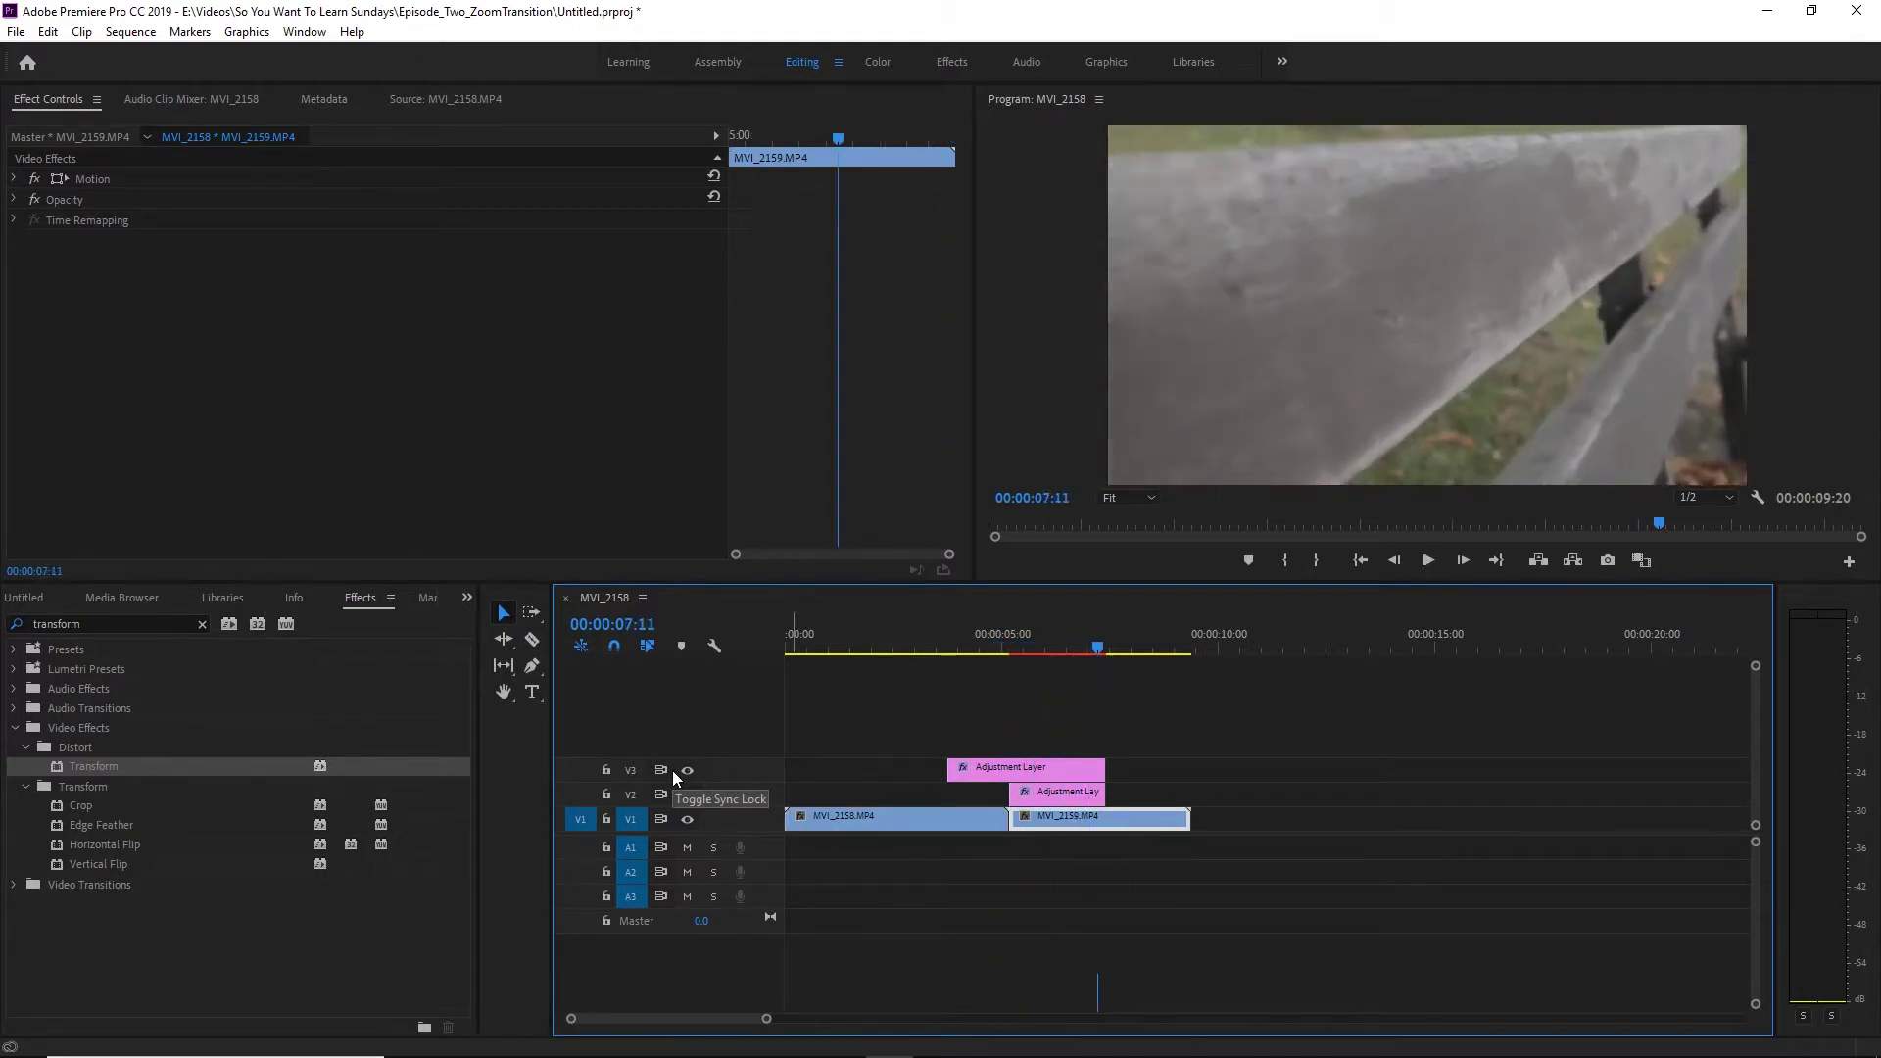
key("space")
left_click(994, 649)
mouse_move(996, 652)
left_mouse_down()
mouse_move(1029, 657)
mouse_move(1000, 662)
left_mouse_up()
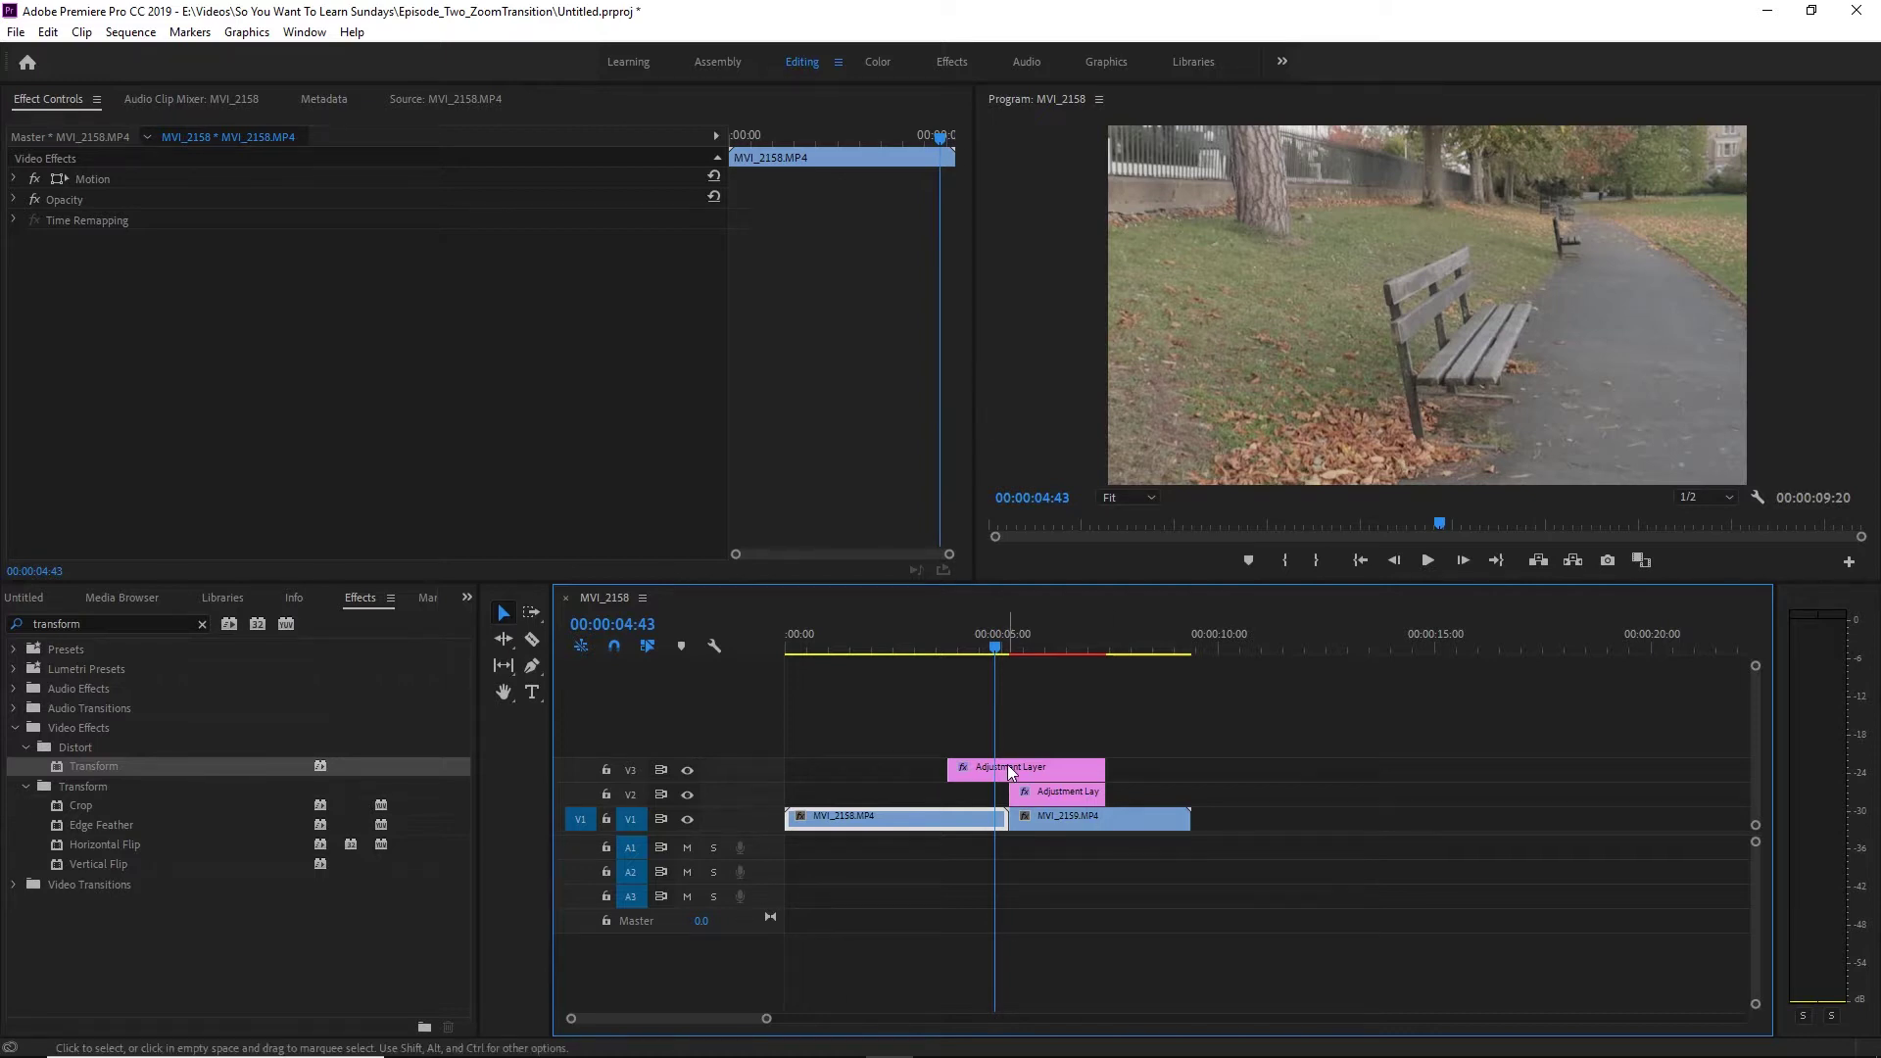
Turn off Use Composition's Shutter Angle in the V3 Transform effect, set its shutter angle to 360, and check the motion blur around the cut.
left_click(1035, 772)
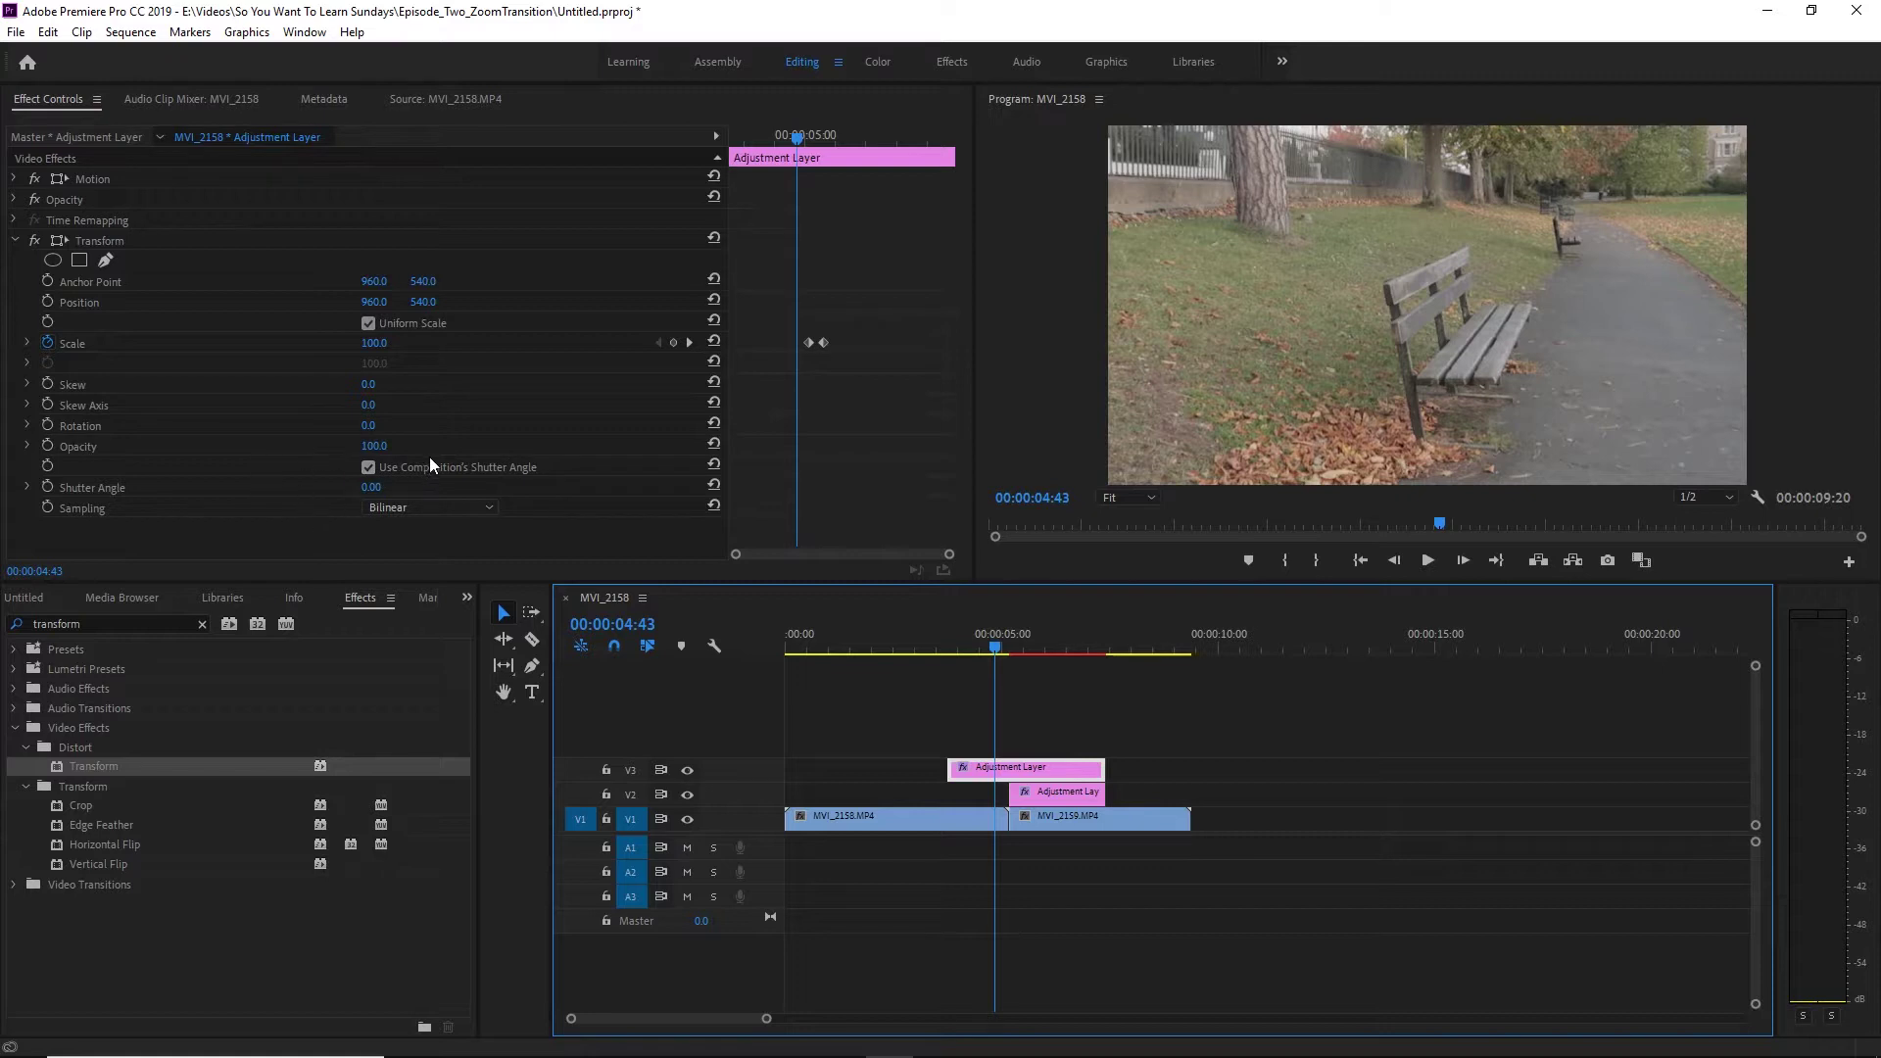
left_click(371, 470)
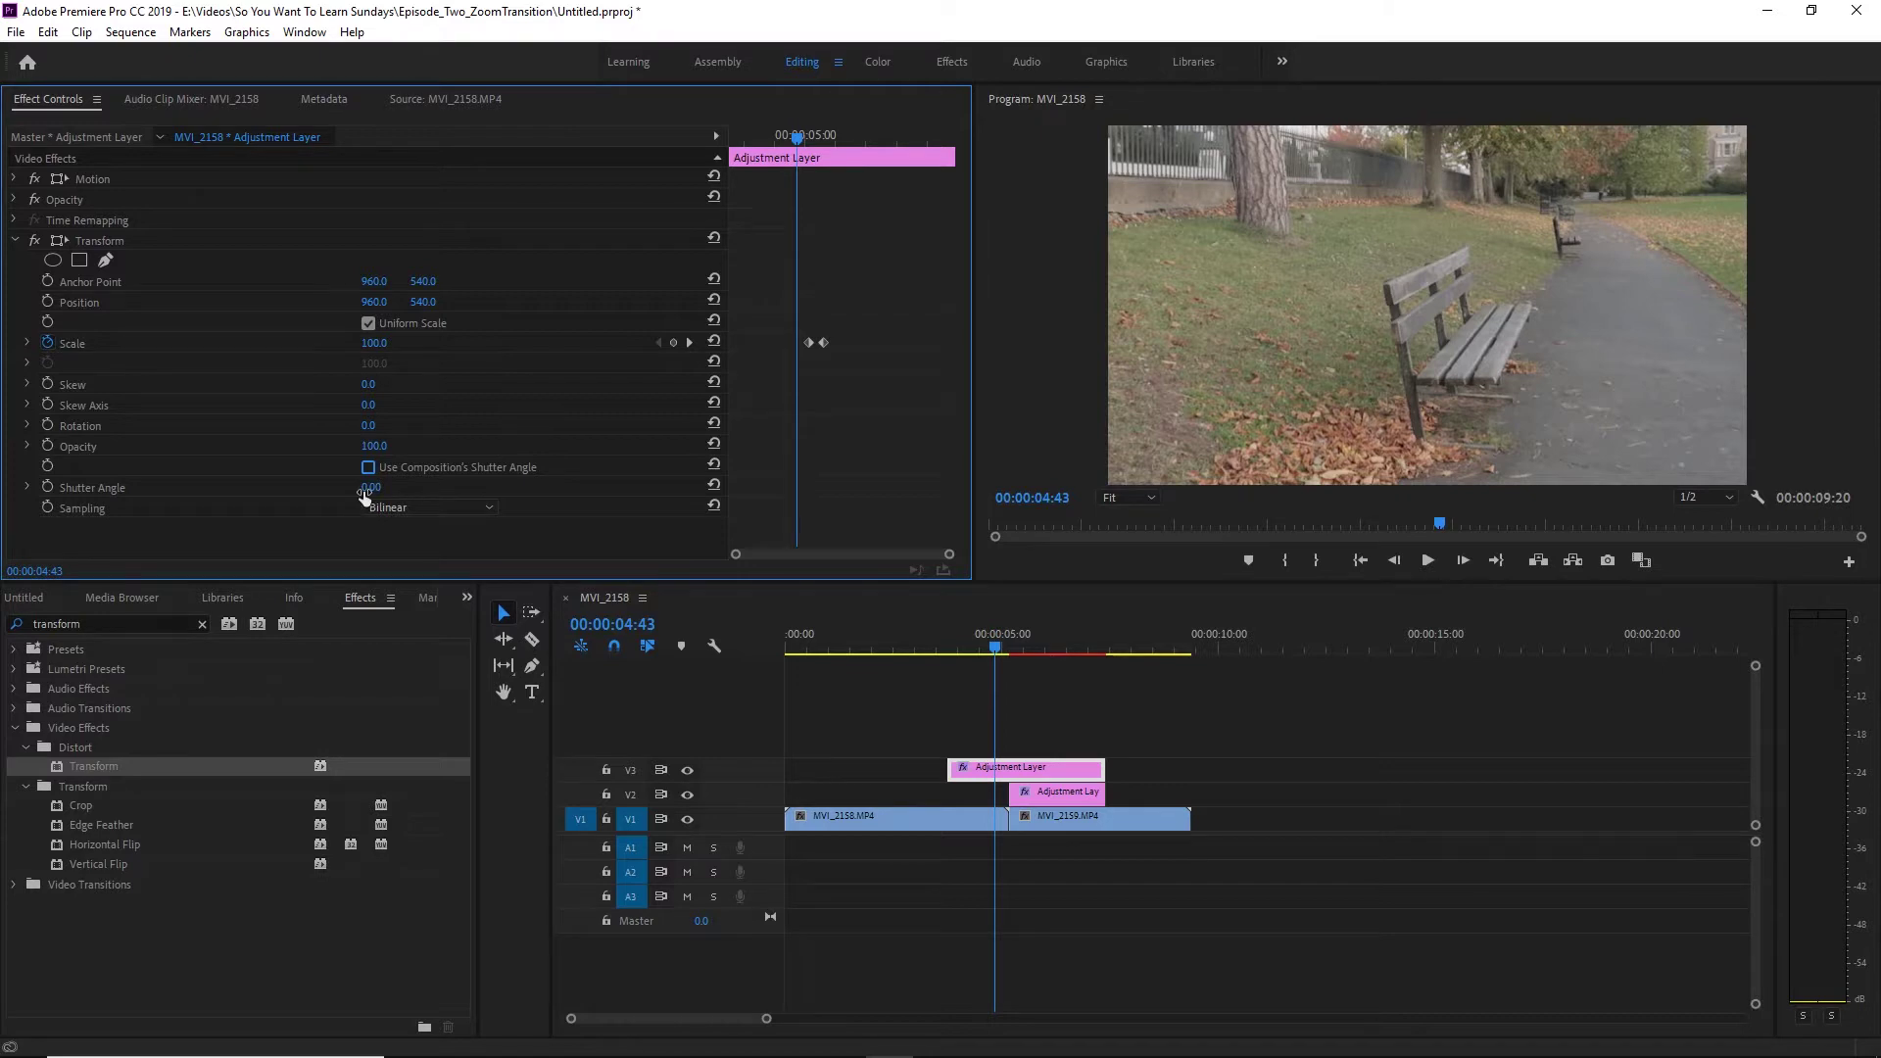
left_click(375, 487)
type("360")
mouse_move(999, 650)
left_mouse_down()
mouse_move(1029, 651)
mouse_move(1001, 639)
left_mouse_up()
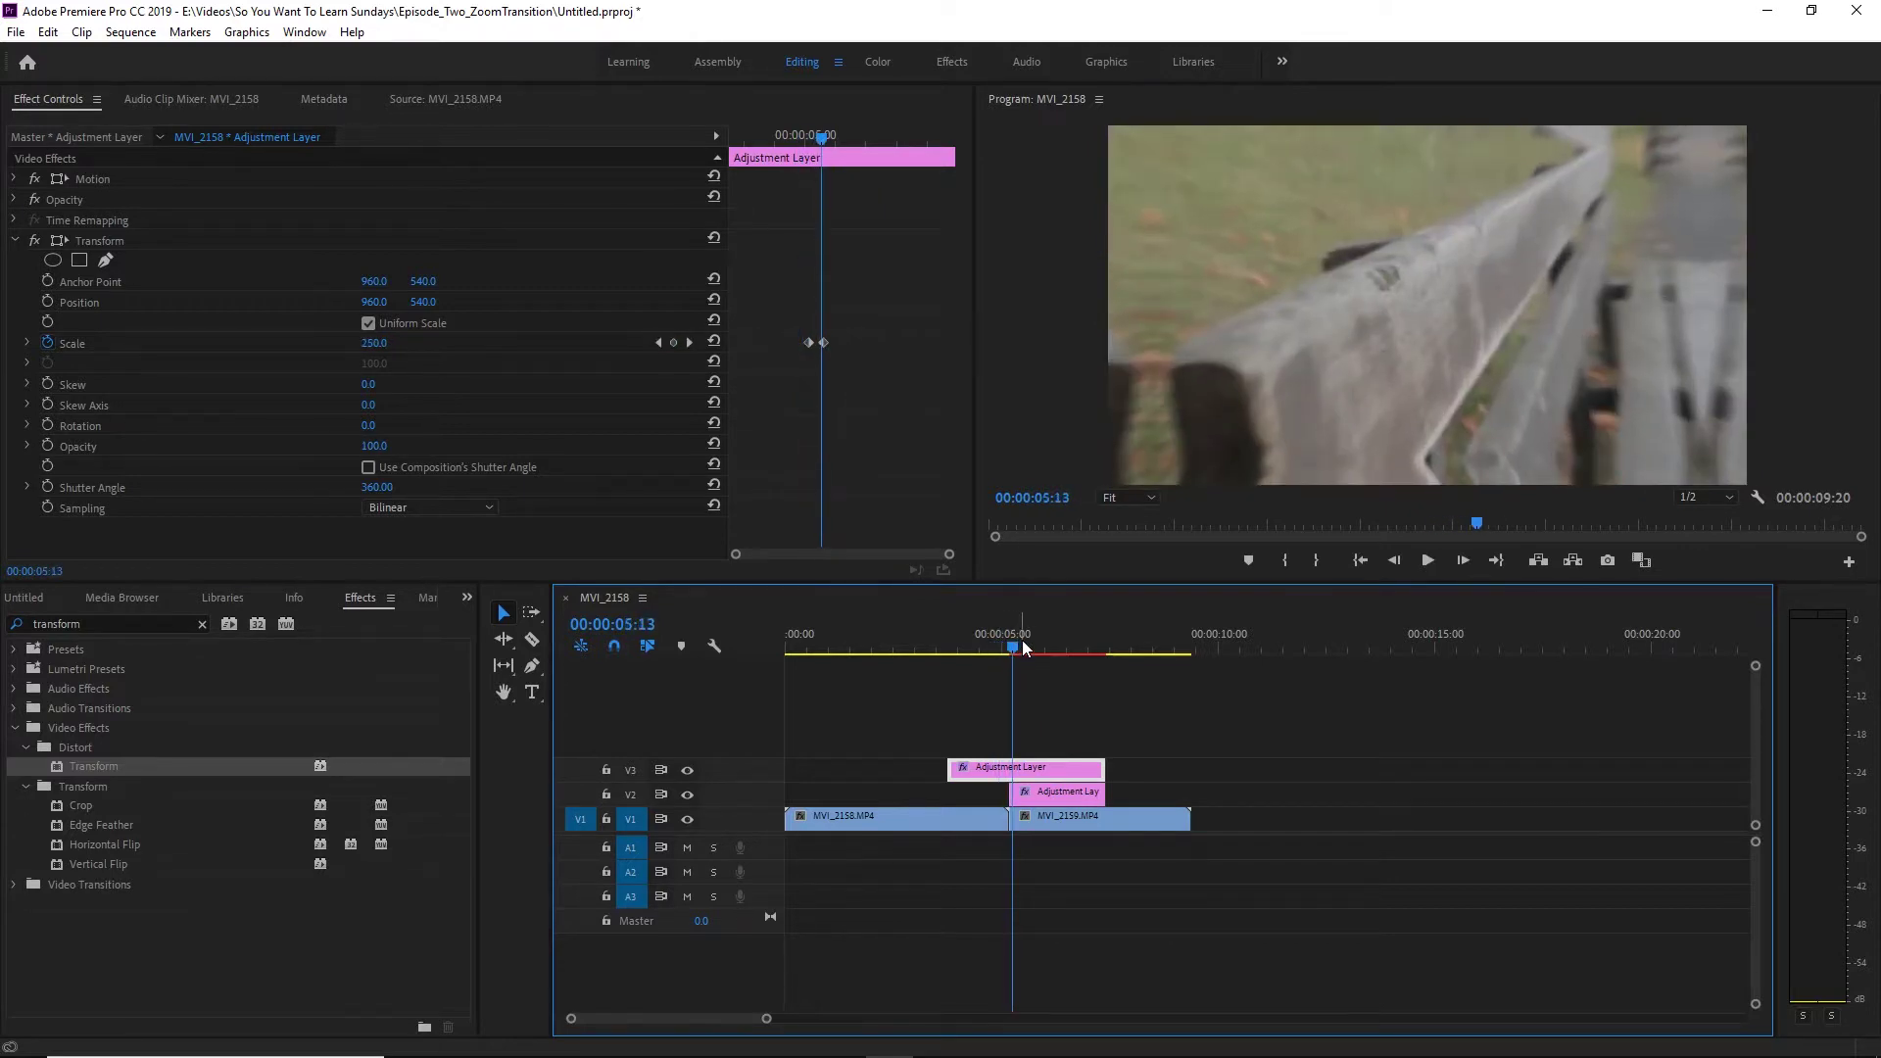
key("Left")
key("Left")
key("Left")
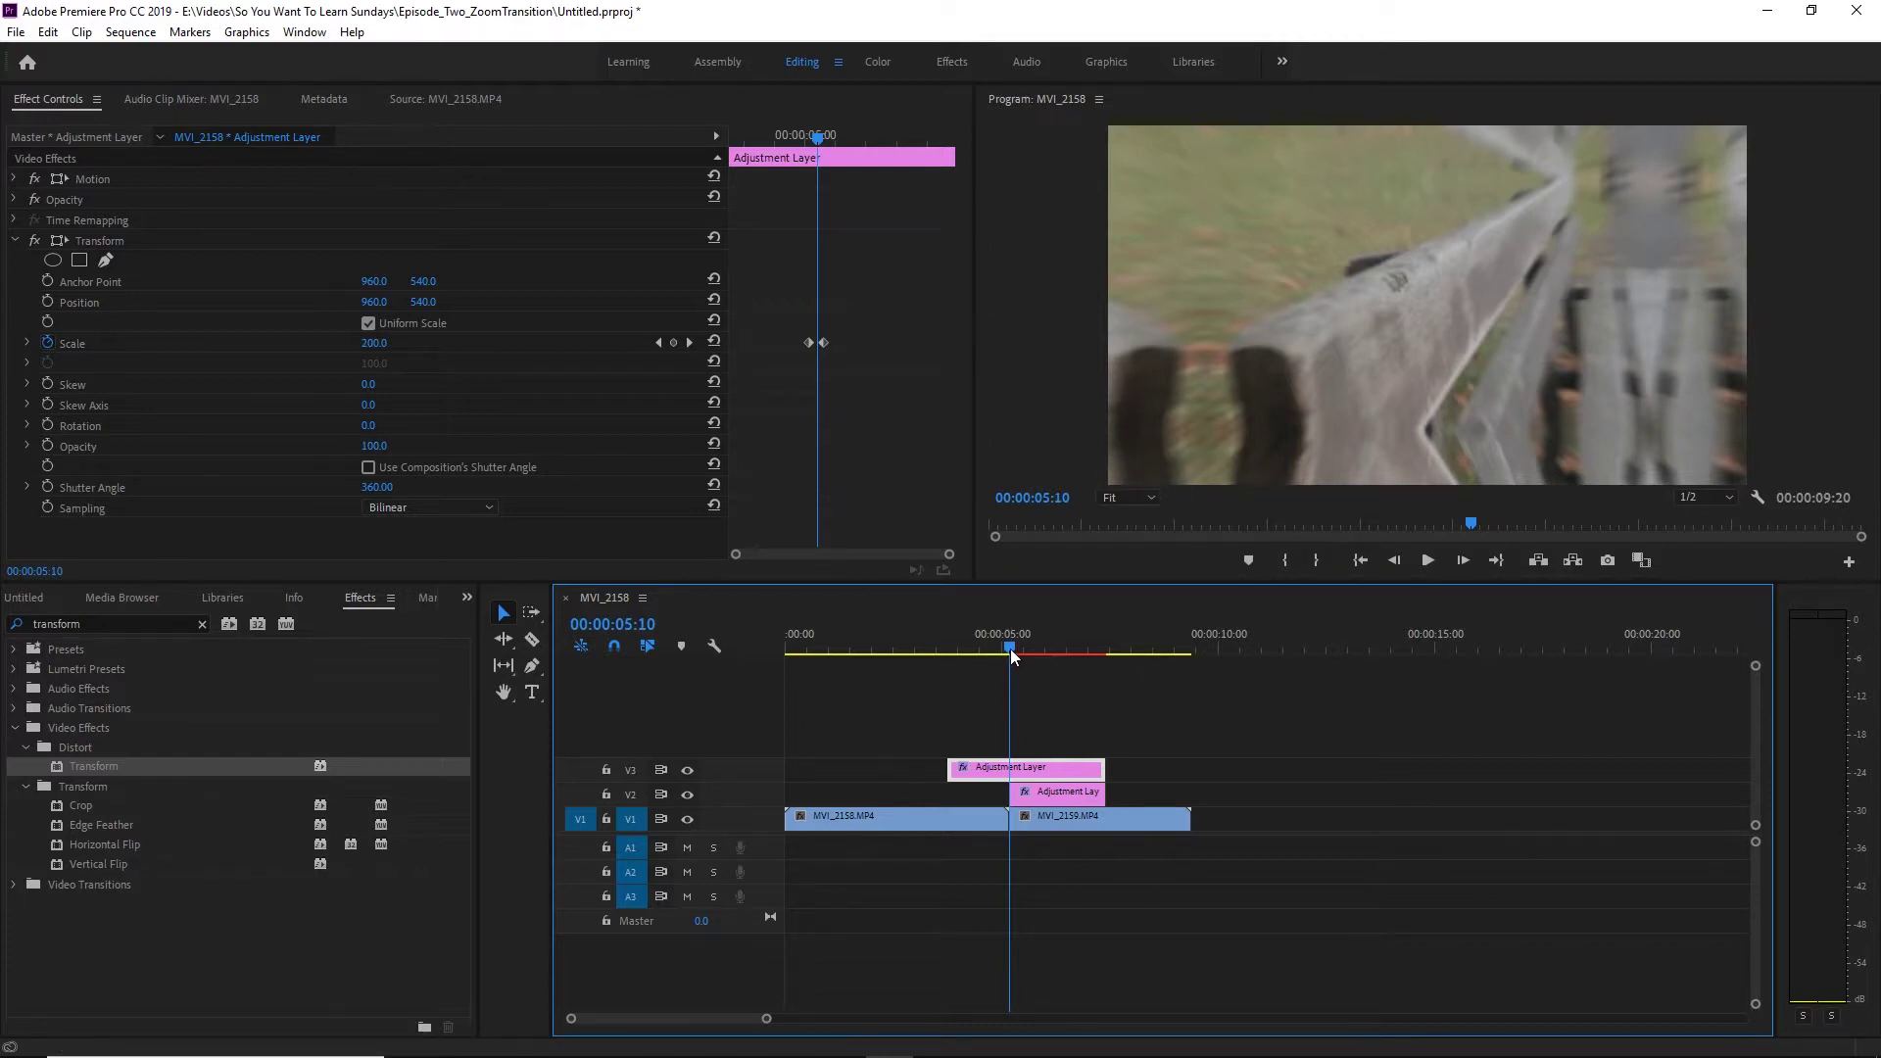
left_click_drag(1011, 649, 1027, 650)
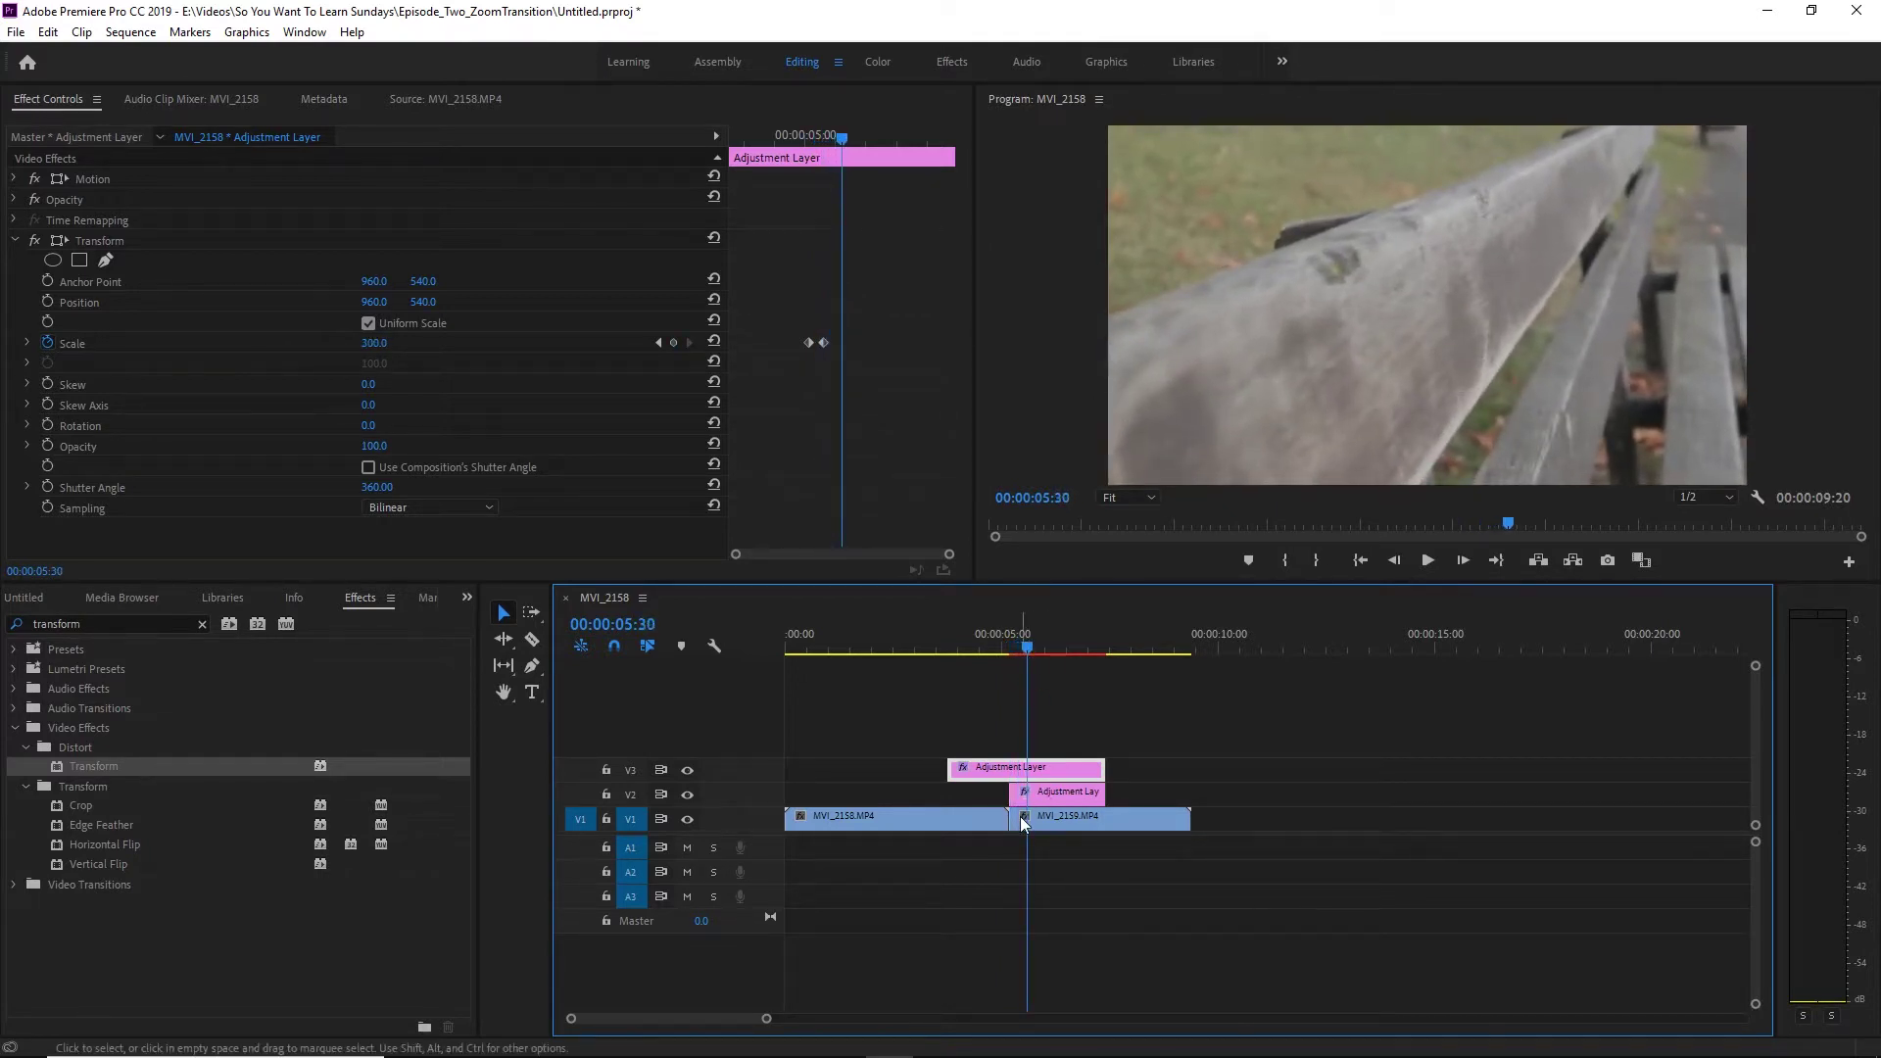
Ripple-trim about 20 frames off the start of the second V1 clip and play back the transition.
left_click_drag(1020, 818, 1055, 817)
left_click(1072, 815)
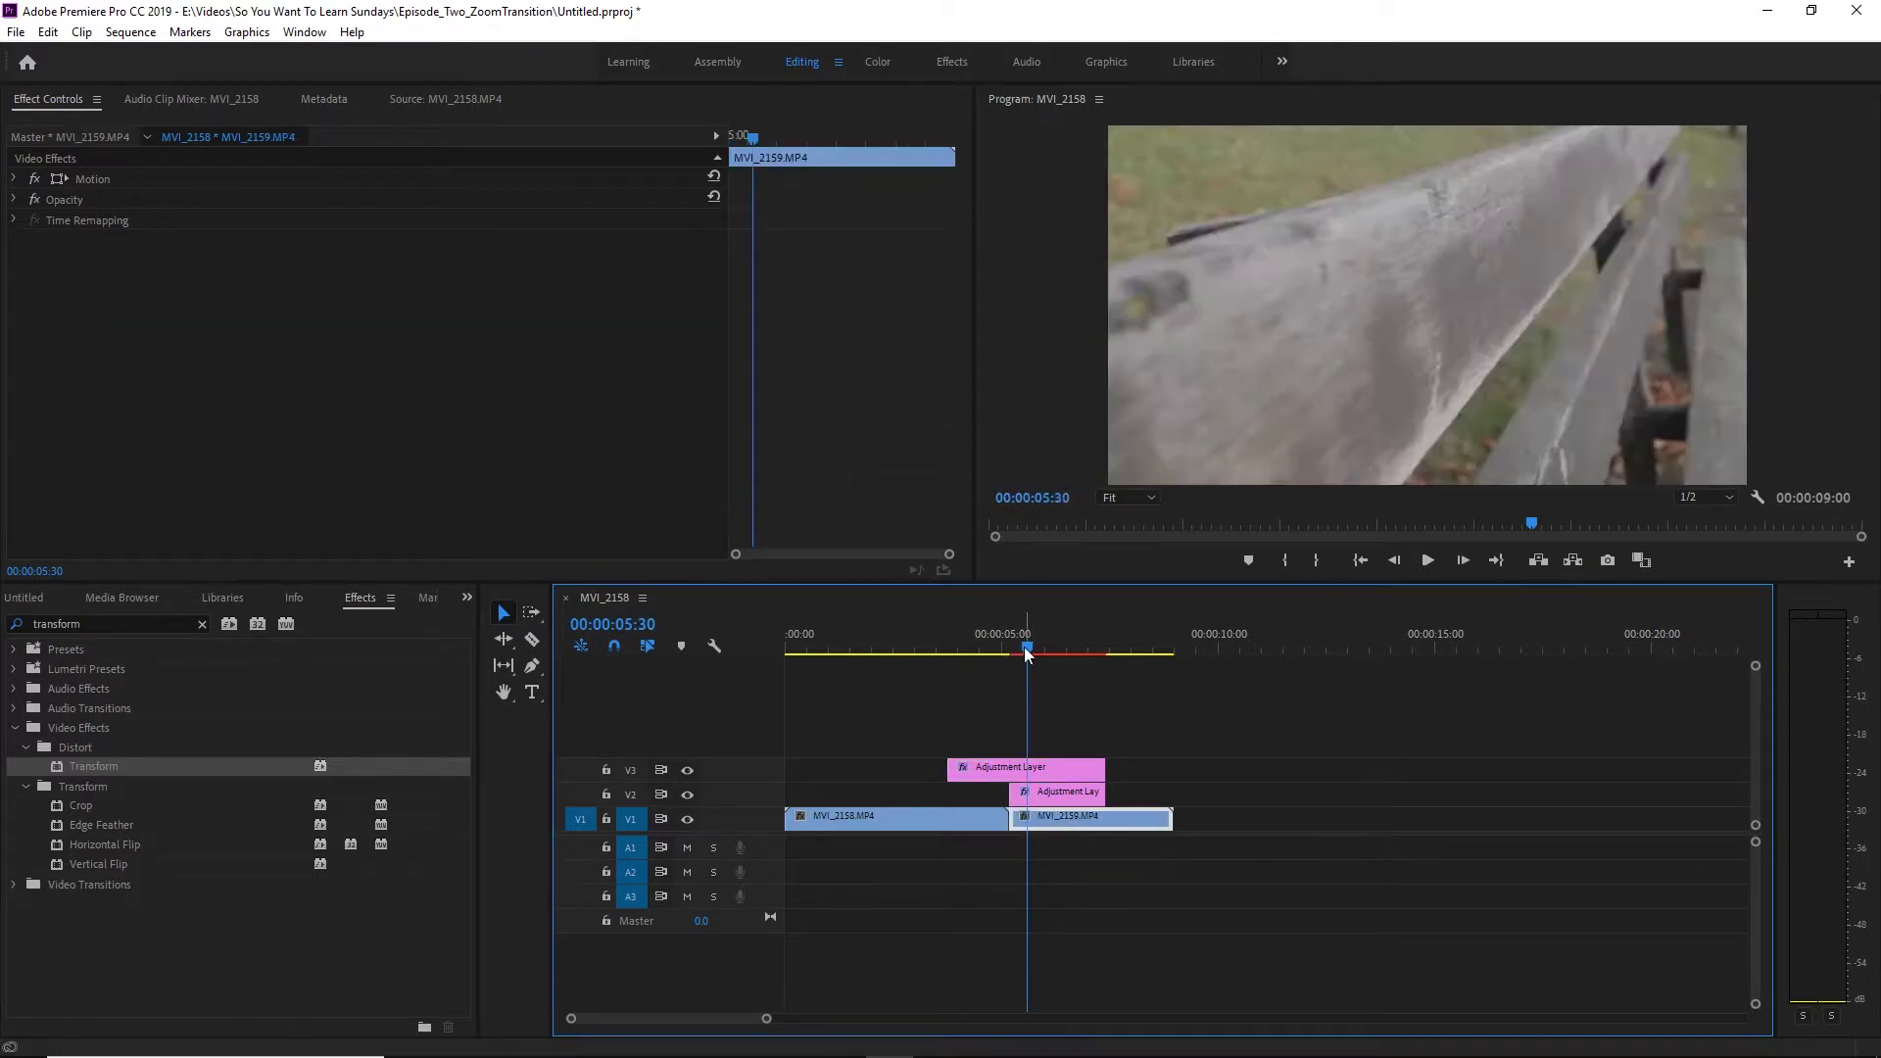
left_click(974, 650)
key("space")
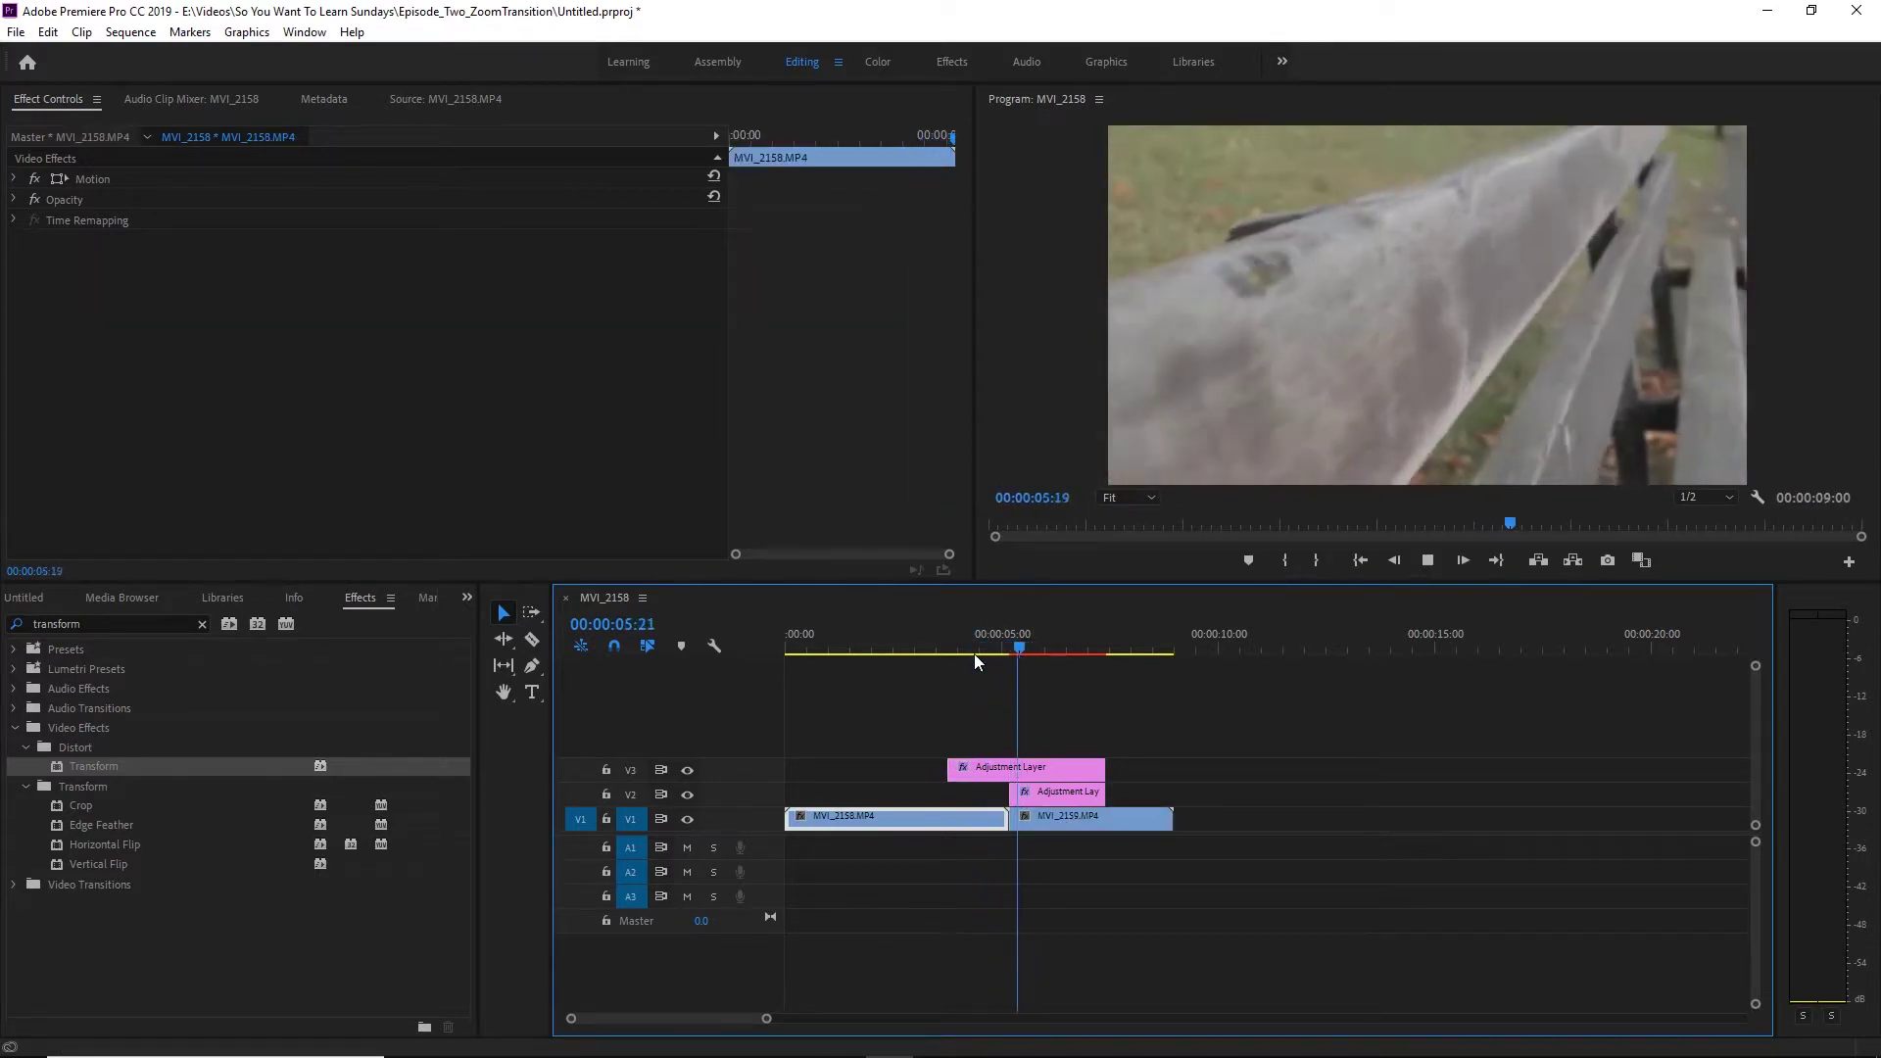
key("space")
Move the V3 adjustment layer's first Scale keyframe to 00:00:05:06, four frames before the cut.
left_click_drag(1040, 647, 1011, 650)
left_click(1044, 771)
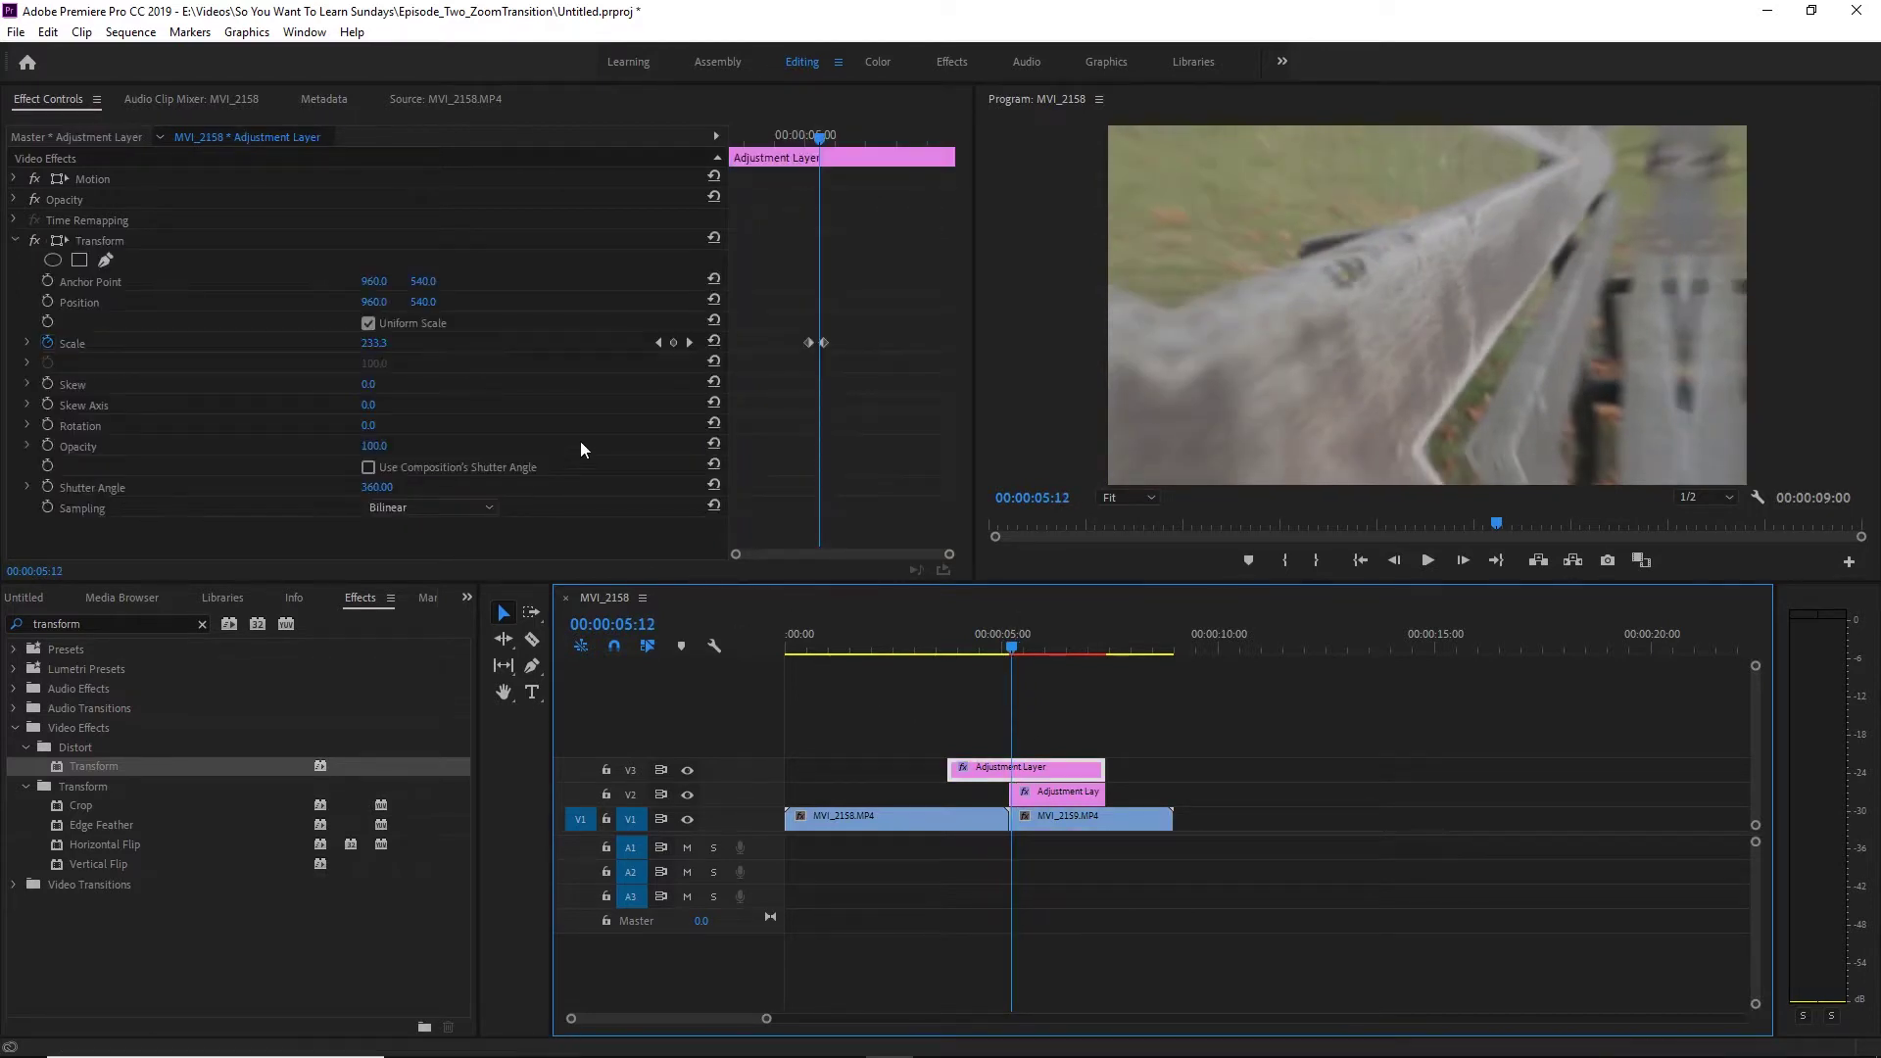
key("Left")
key("Left")
key("Left")
key("Left")
key("Left")
key("Left")
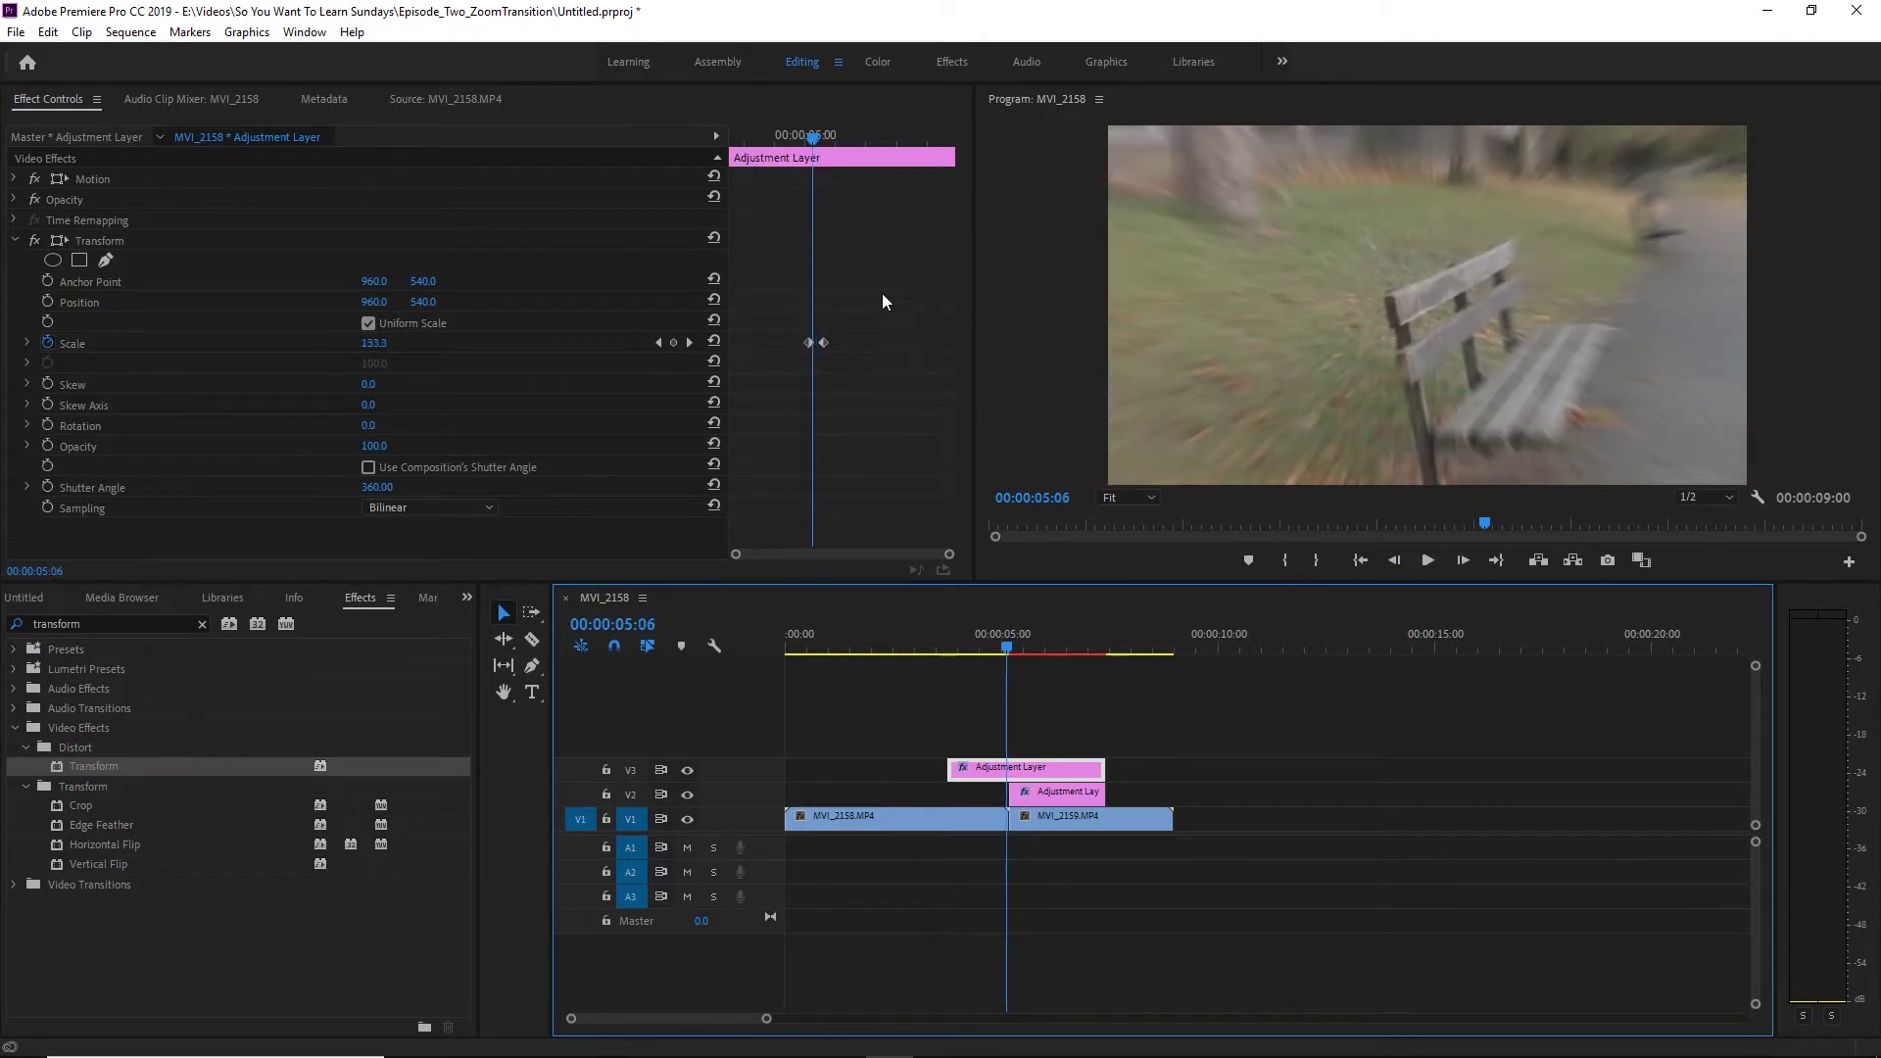
left_click_drag(807, 343, 811, 343)
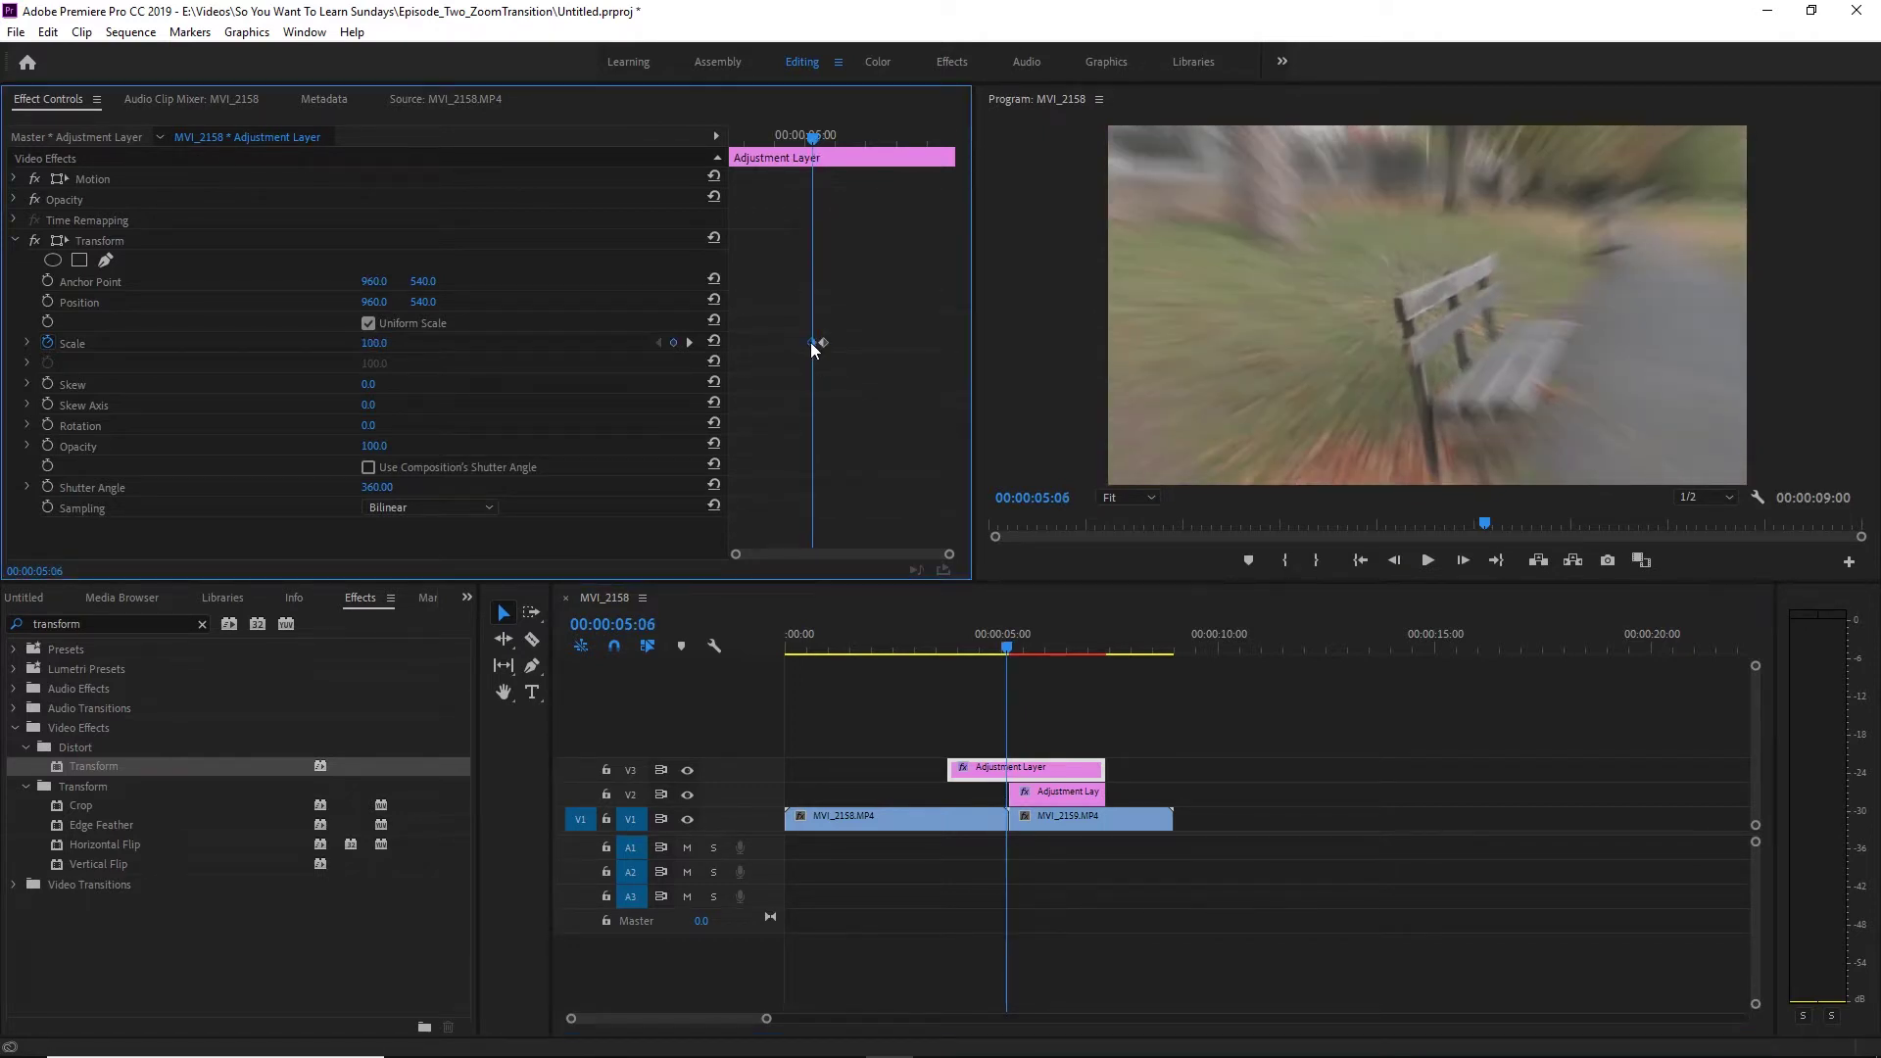
Move the V3 adjustment layer's second Scale keyframe to 00:00:05:14, four frames after the cut, and play back the transition.
left_click(1014, 821)
key("End")
key("Up")
key("Right")
key("Right")
key("Right")
key("Right")
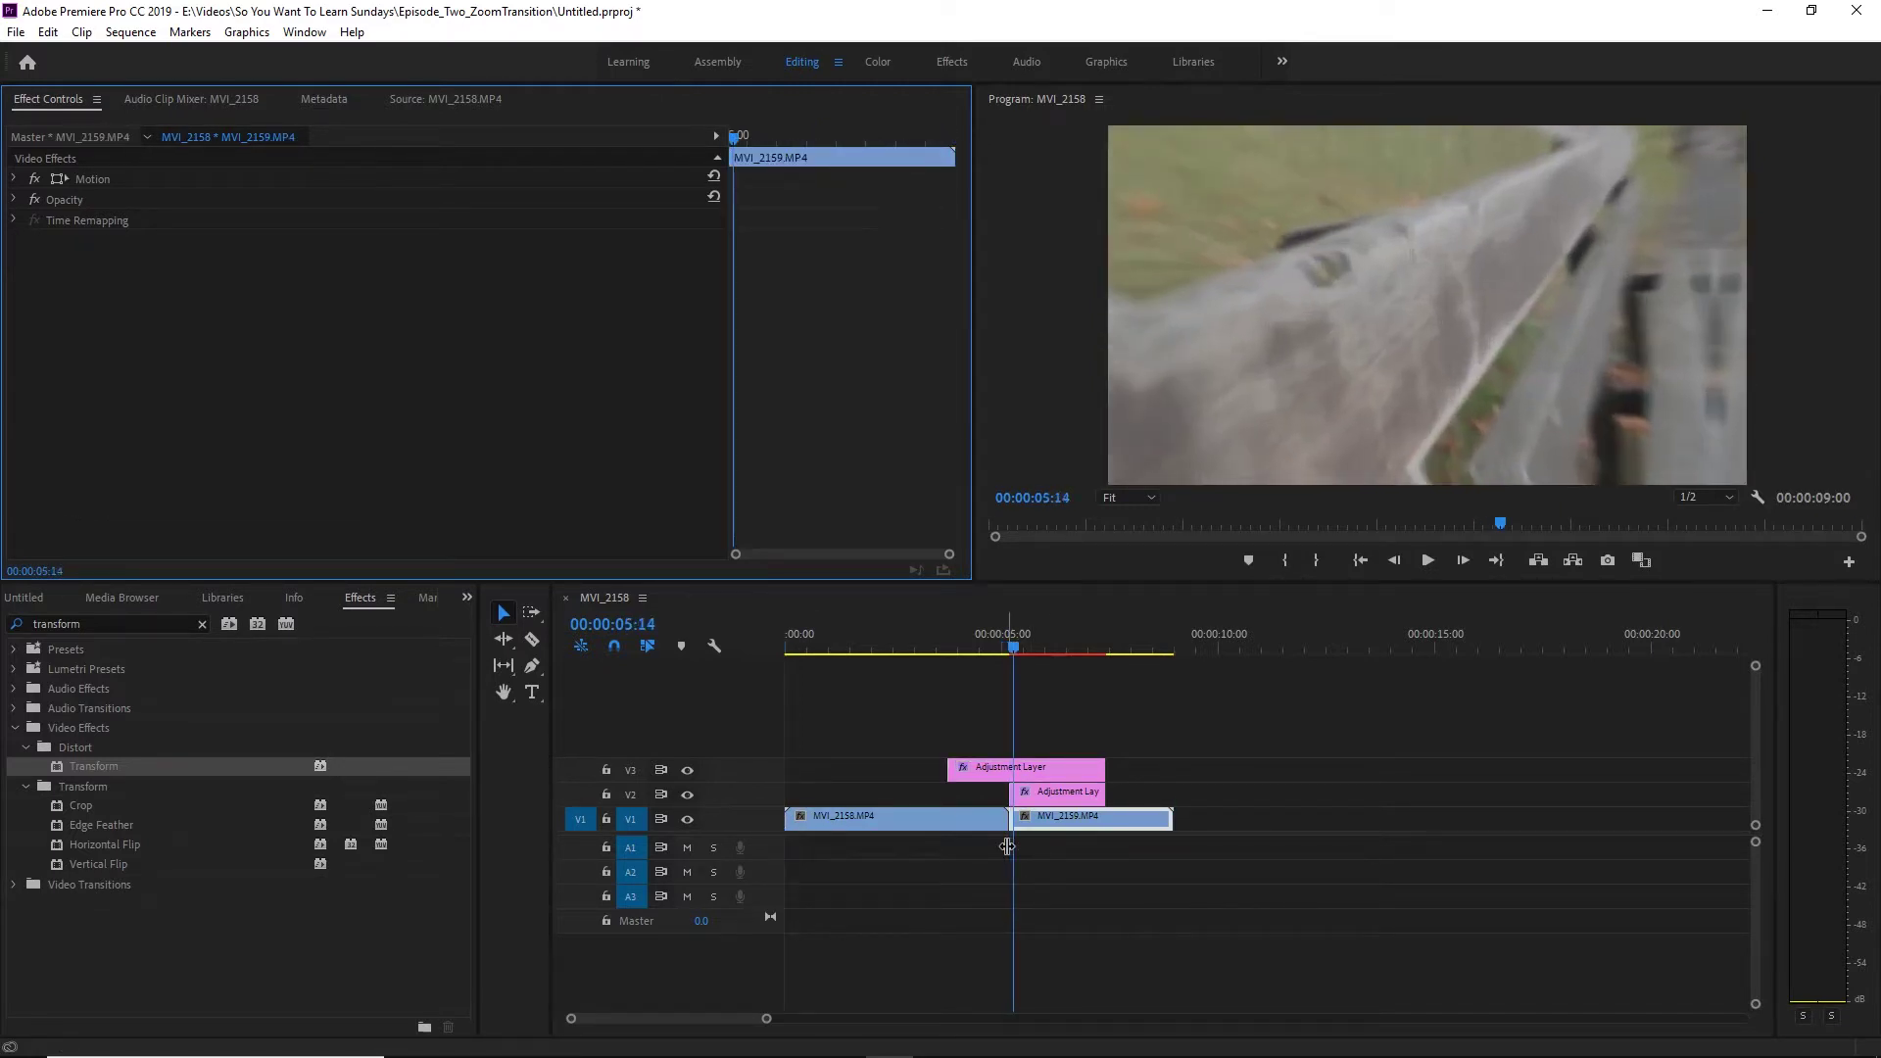
left_click(1029, 769)
left_click(823, 342)
left_click_drag(1006, 647, 978, 645)
key("space")
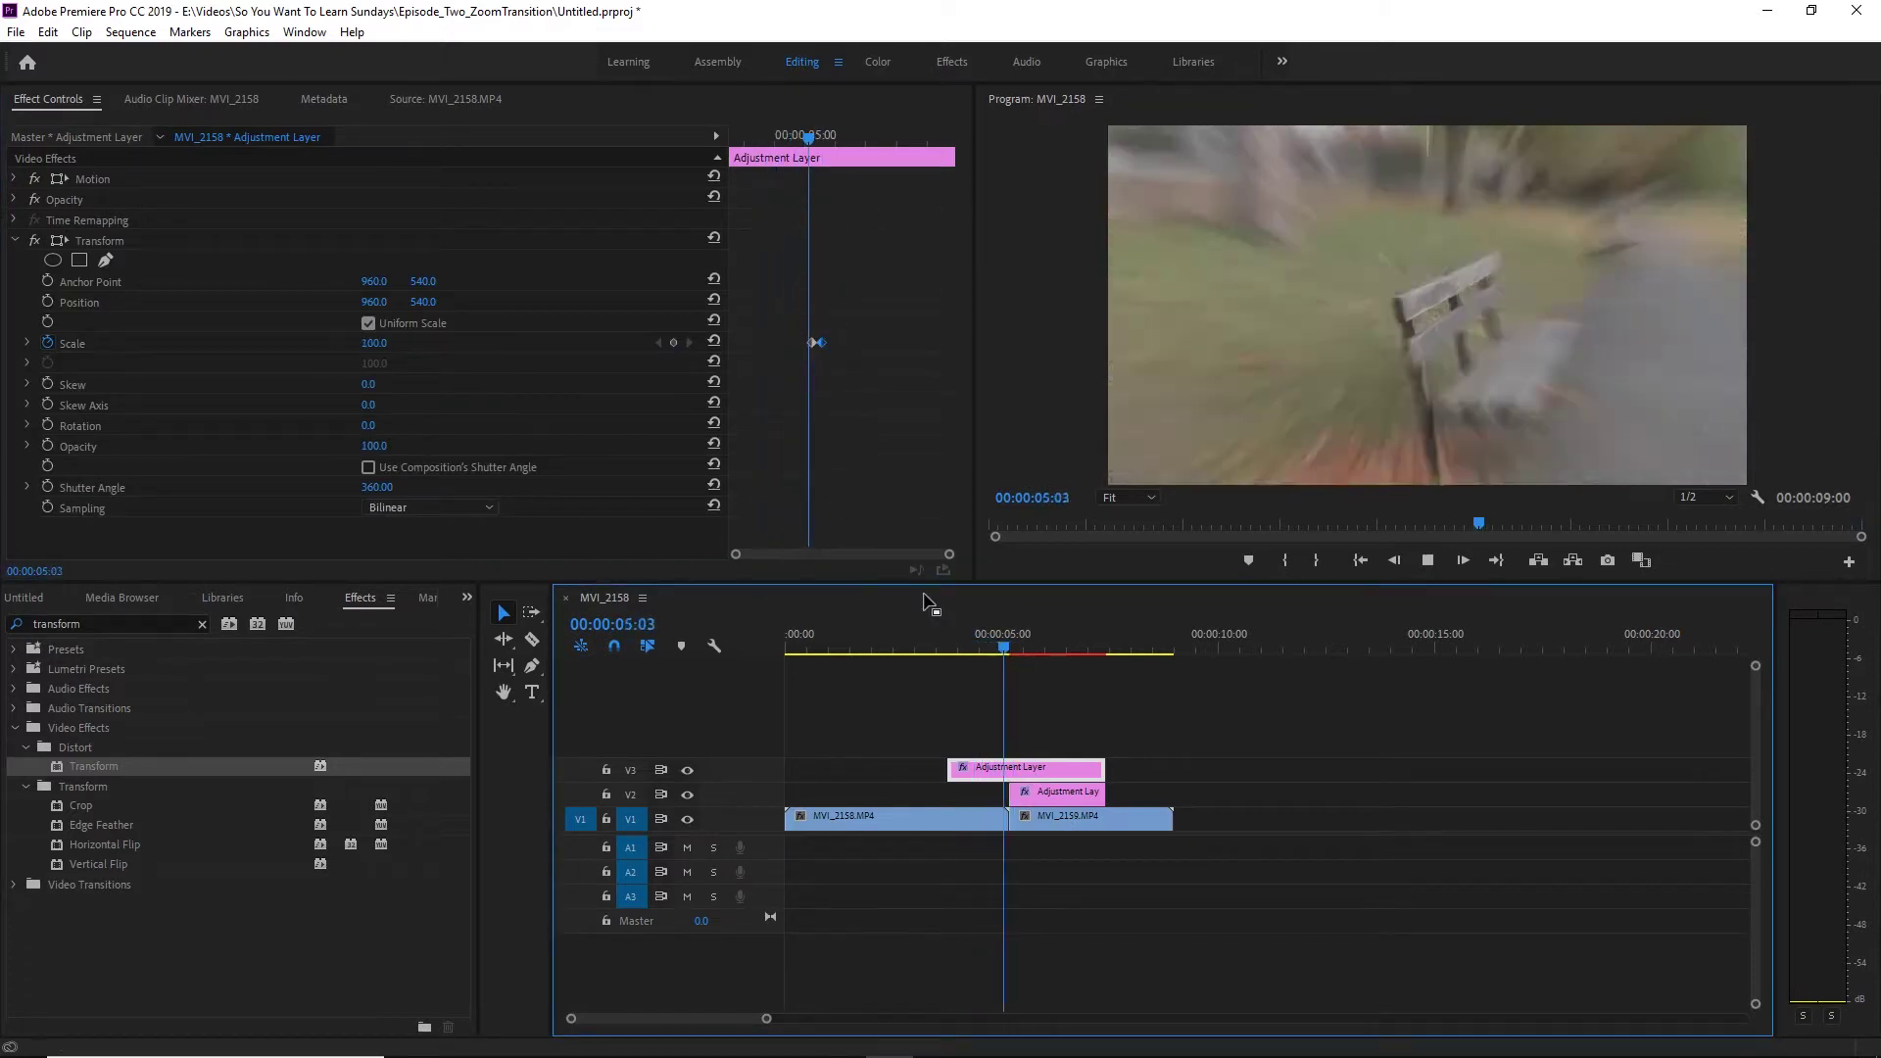
Play back the transition around the first cut, including in a maximized Program monitor, and restore the normal workspace layout.
left_click_drag(1066, 649, 991, 655)
key("space")
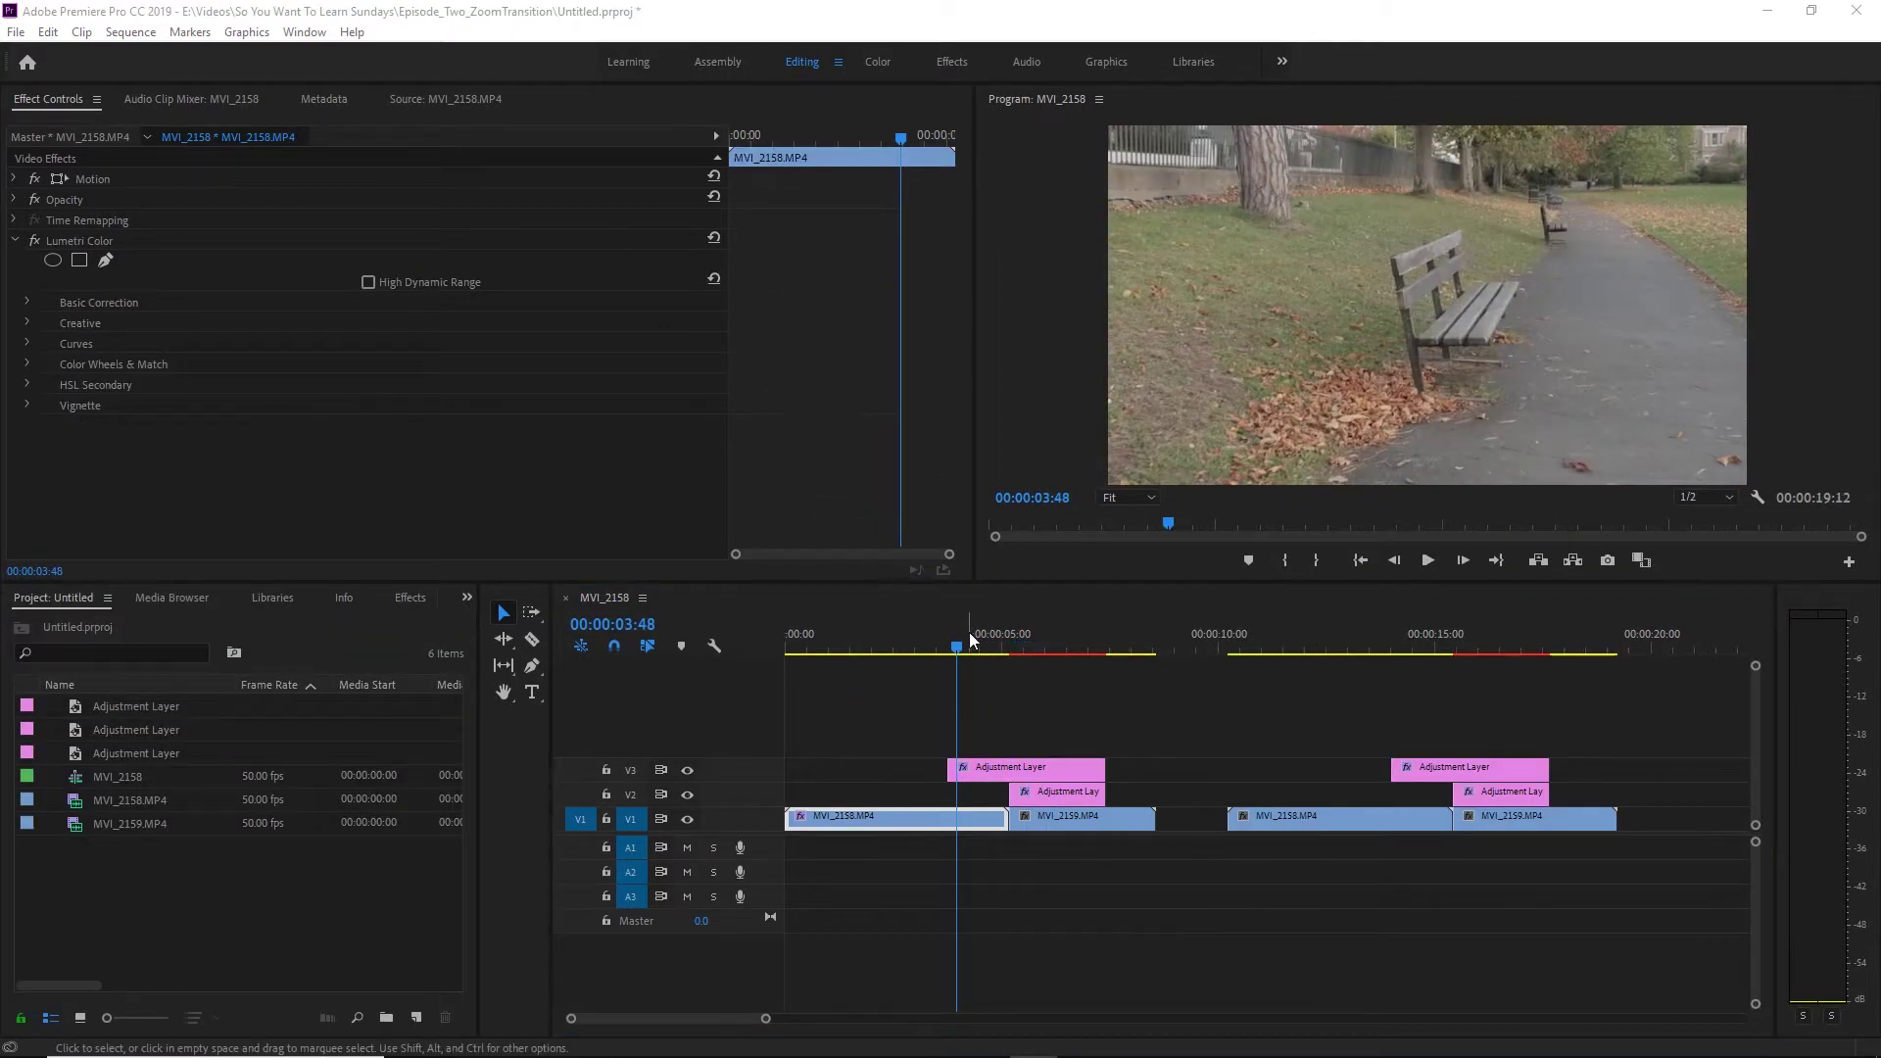
left_click(989, 97)
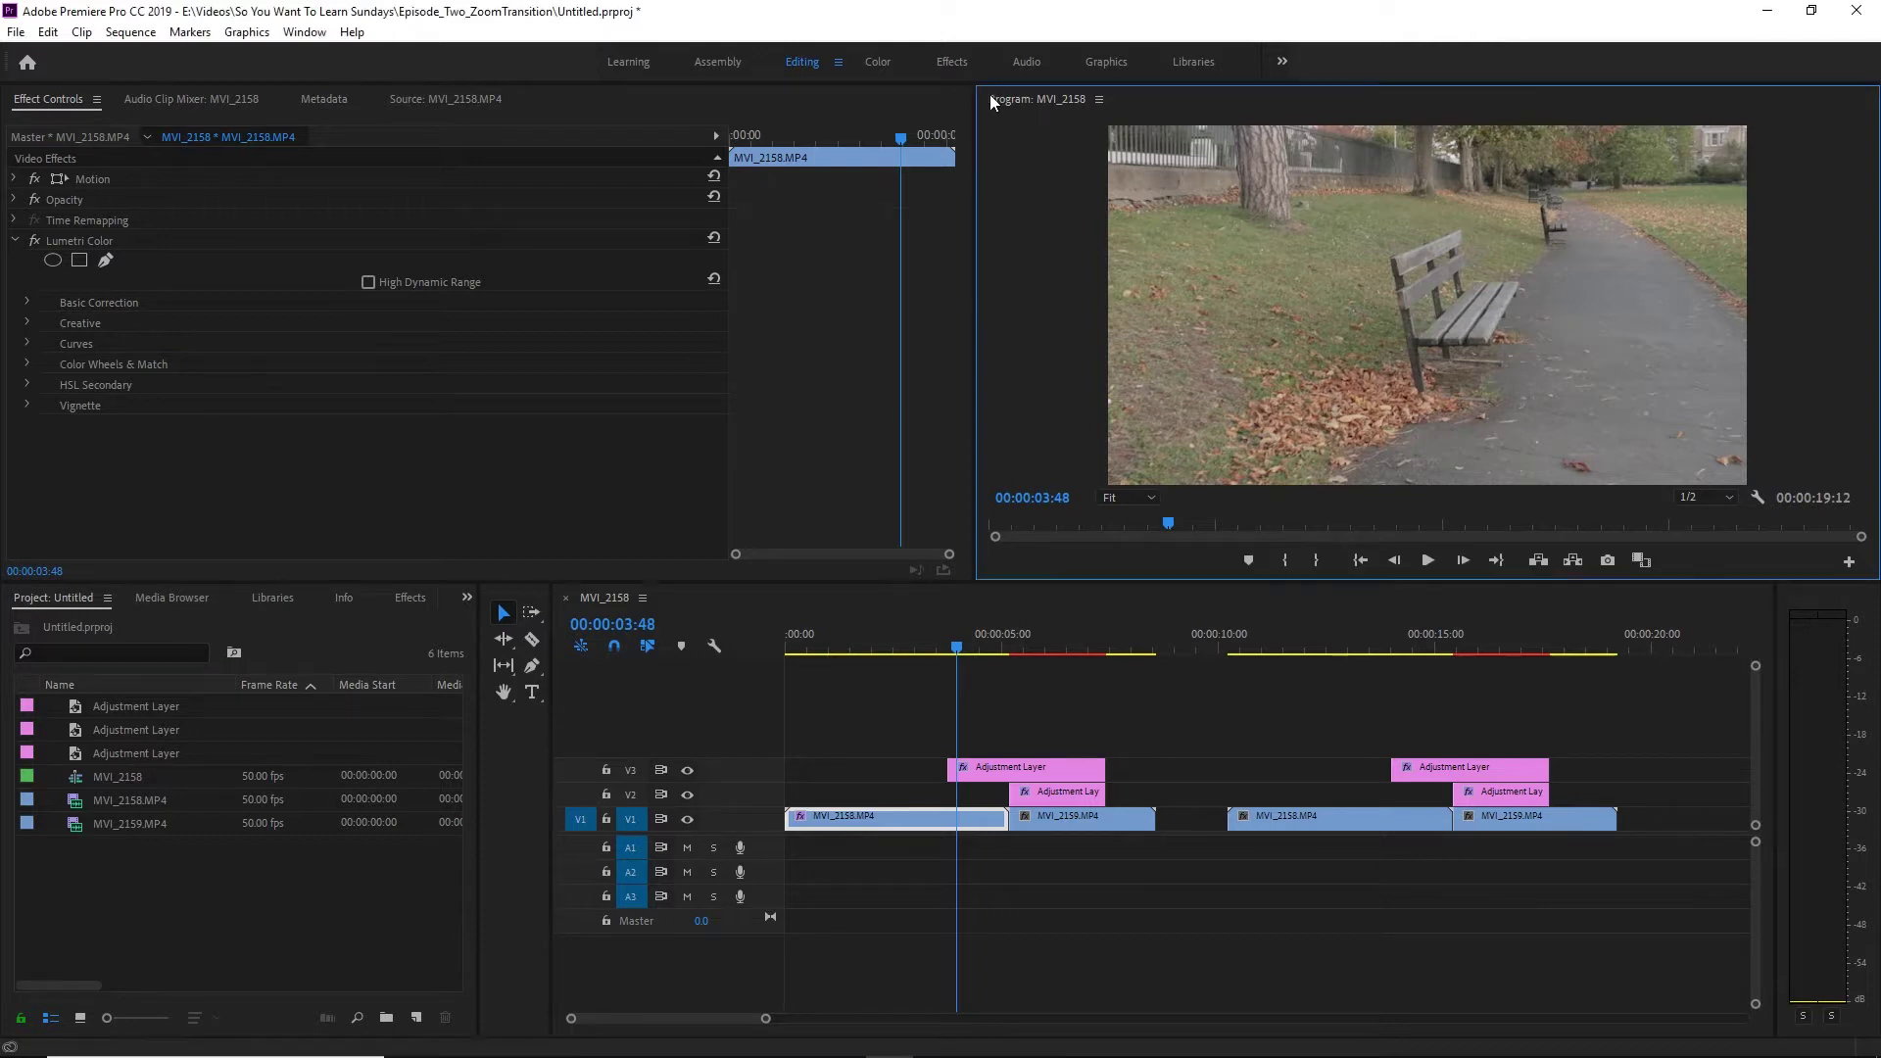
key("grave")
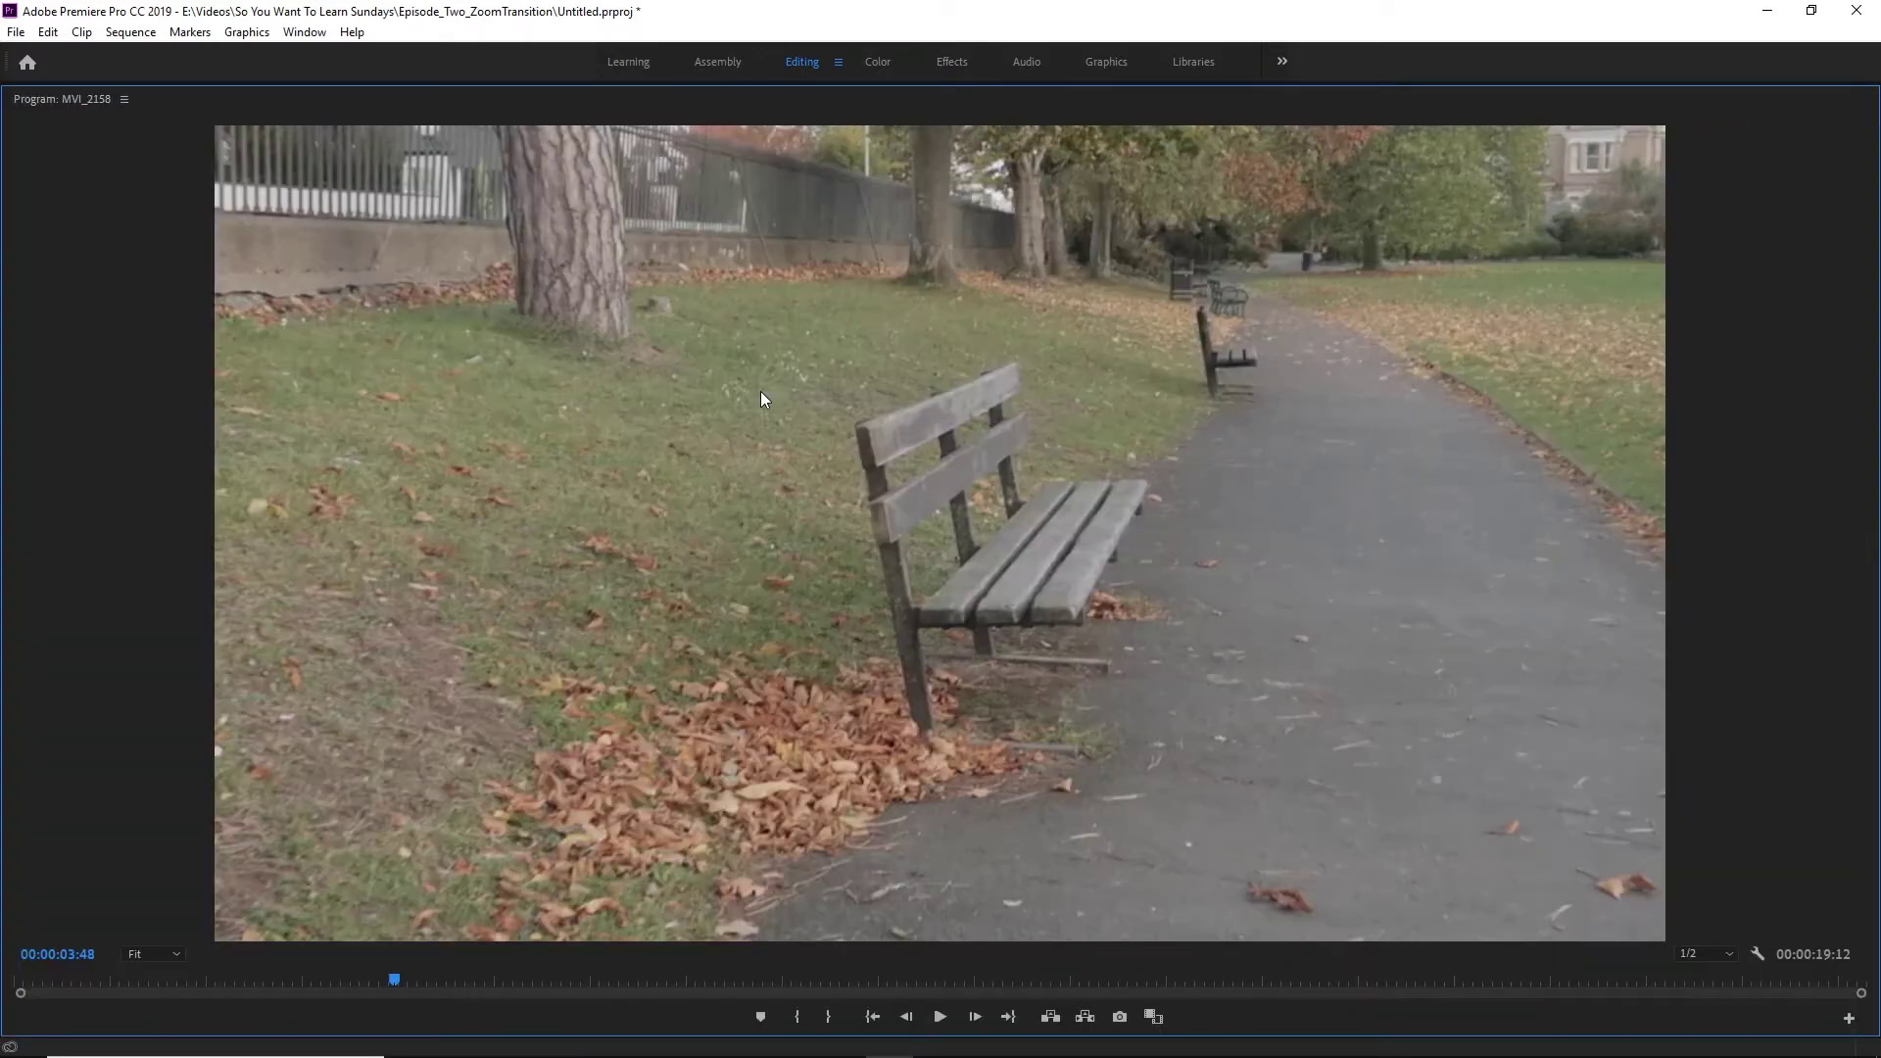
key("space")
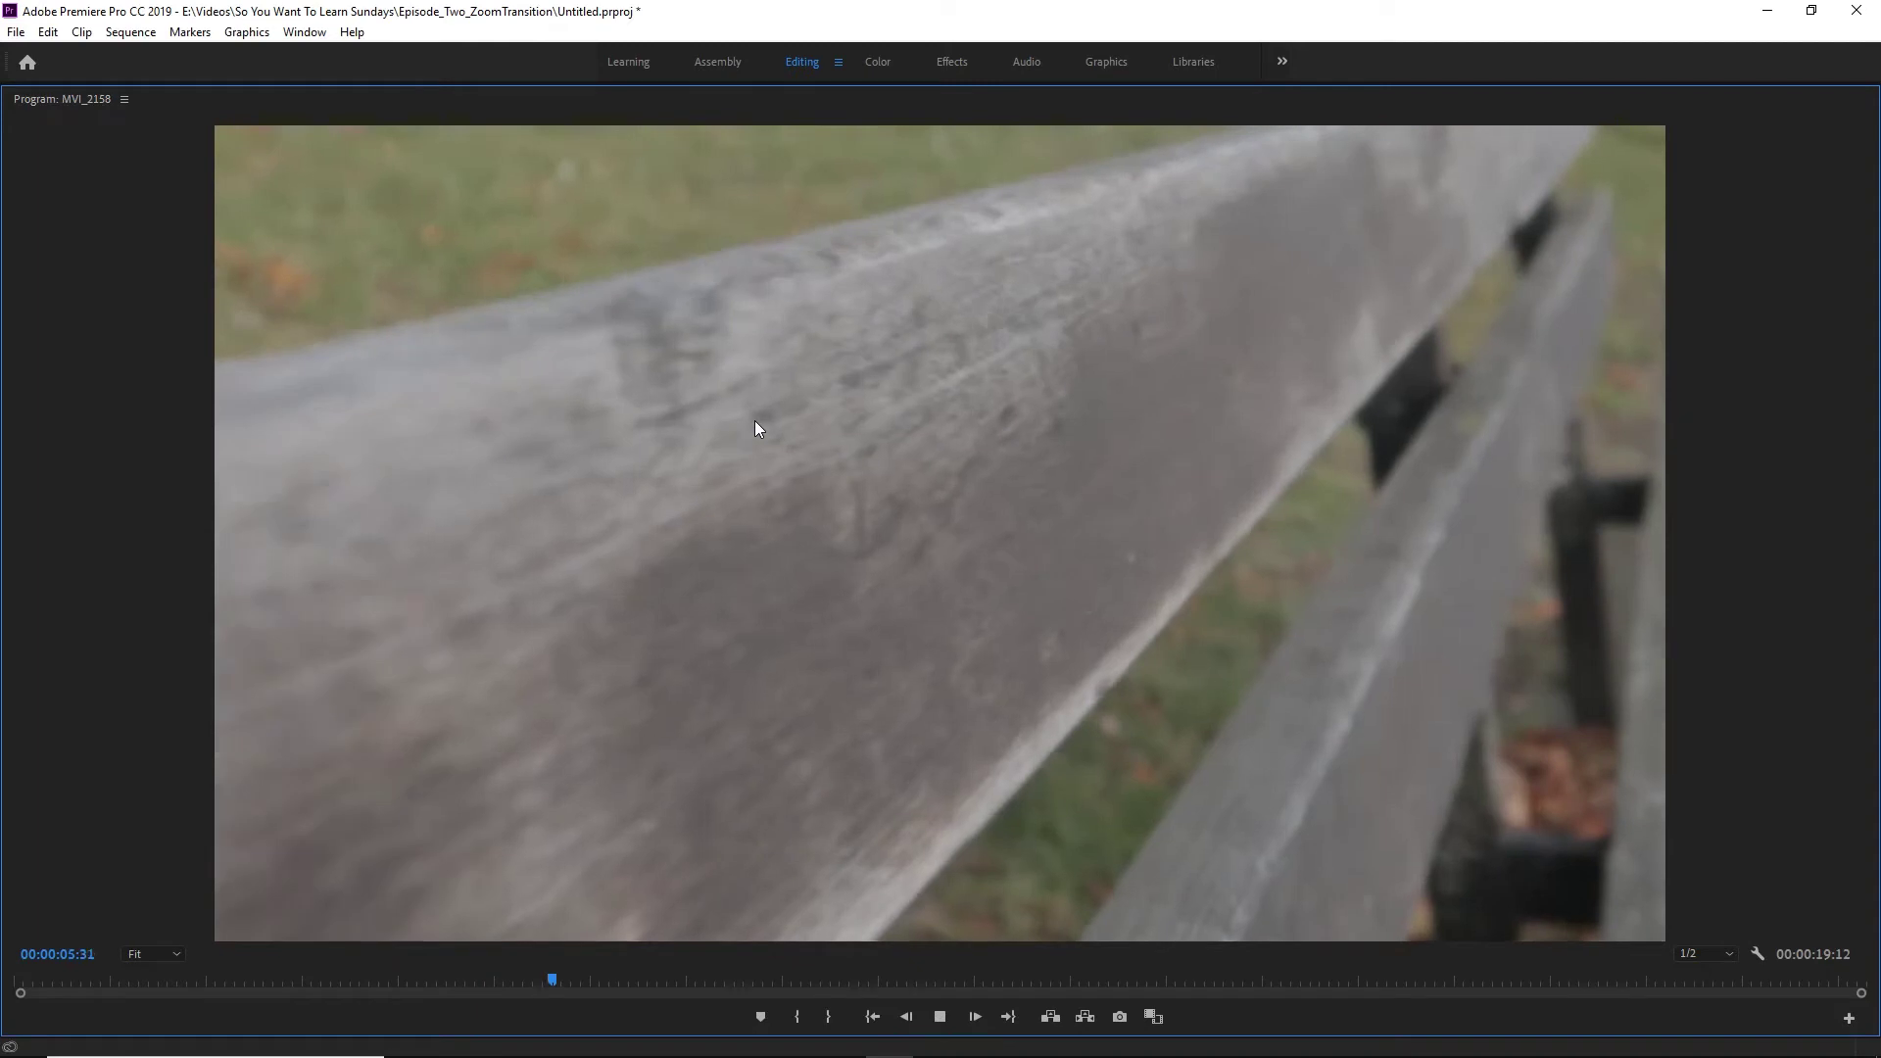
left_click(496, 975)
mouse_move(496, 975)
left_mouse_down()
mouse_move(516, 981)
mouse_move(492, 978)
left_mouse_up()
key("space")
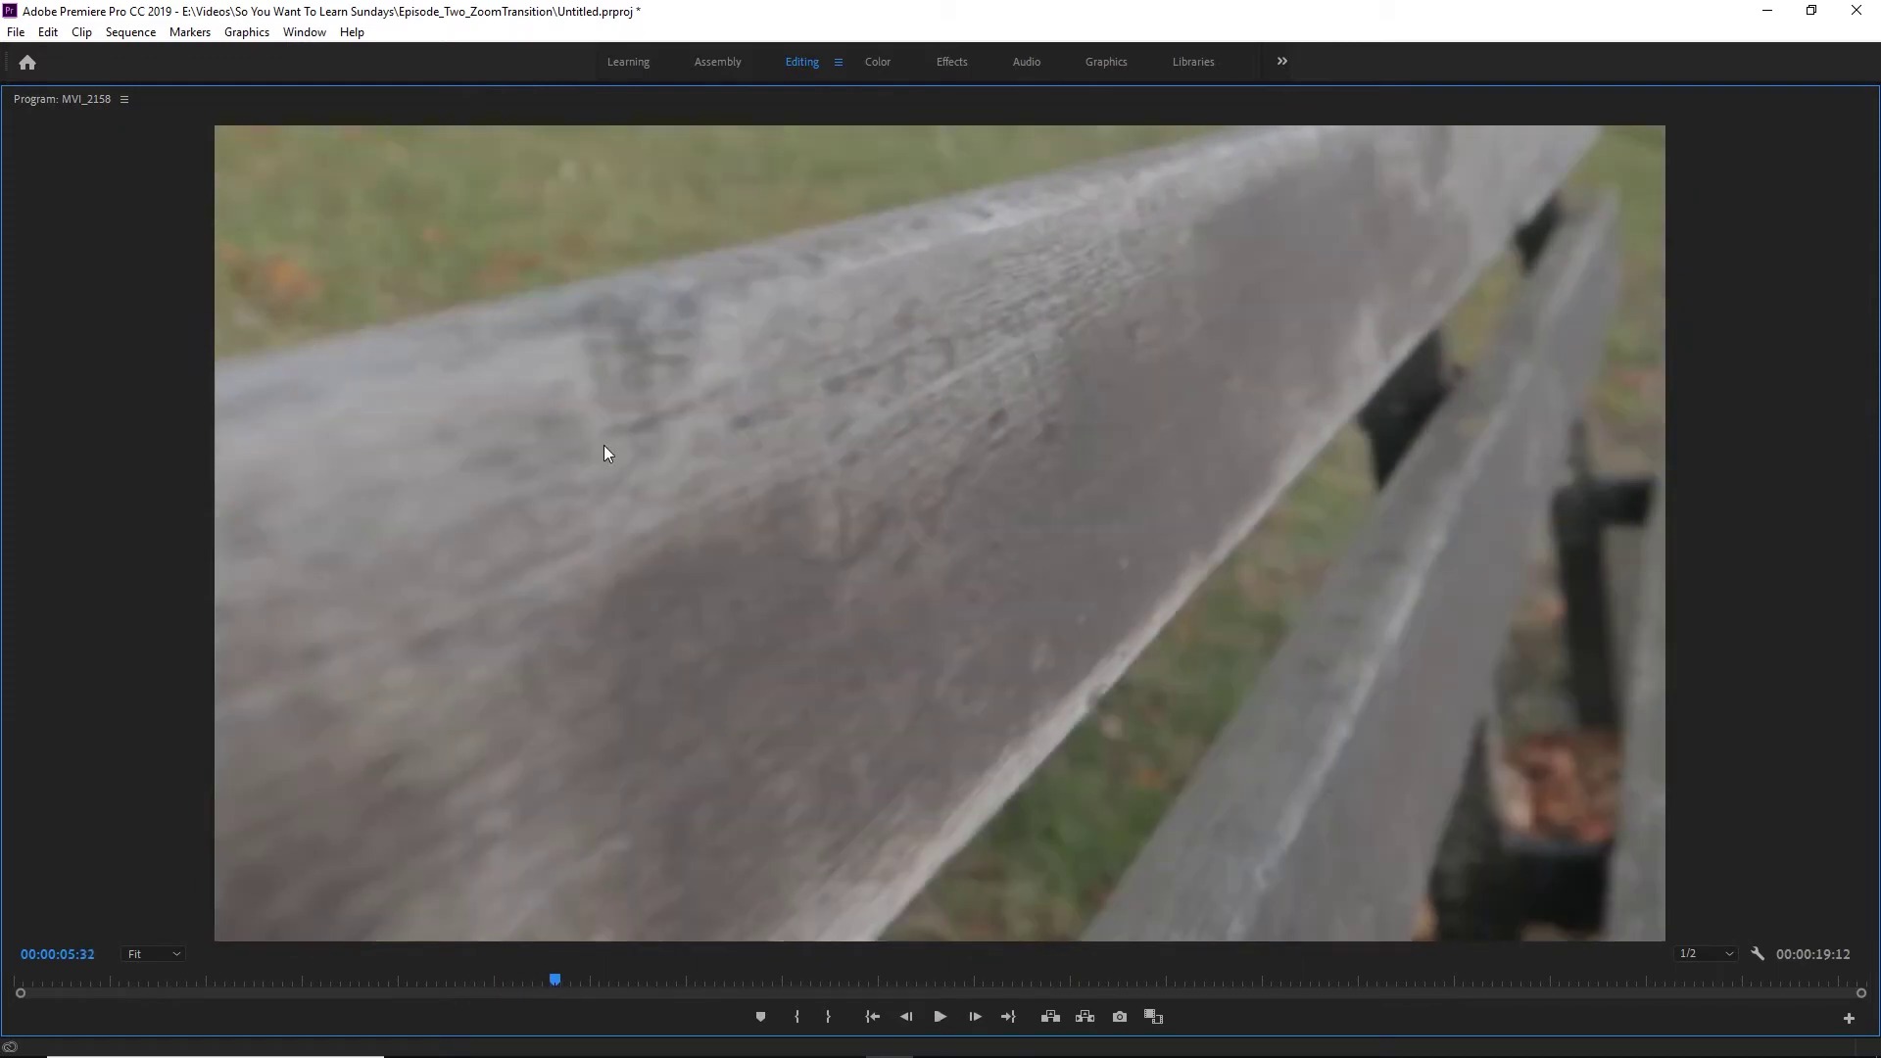
double_click(17, 100)
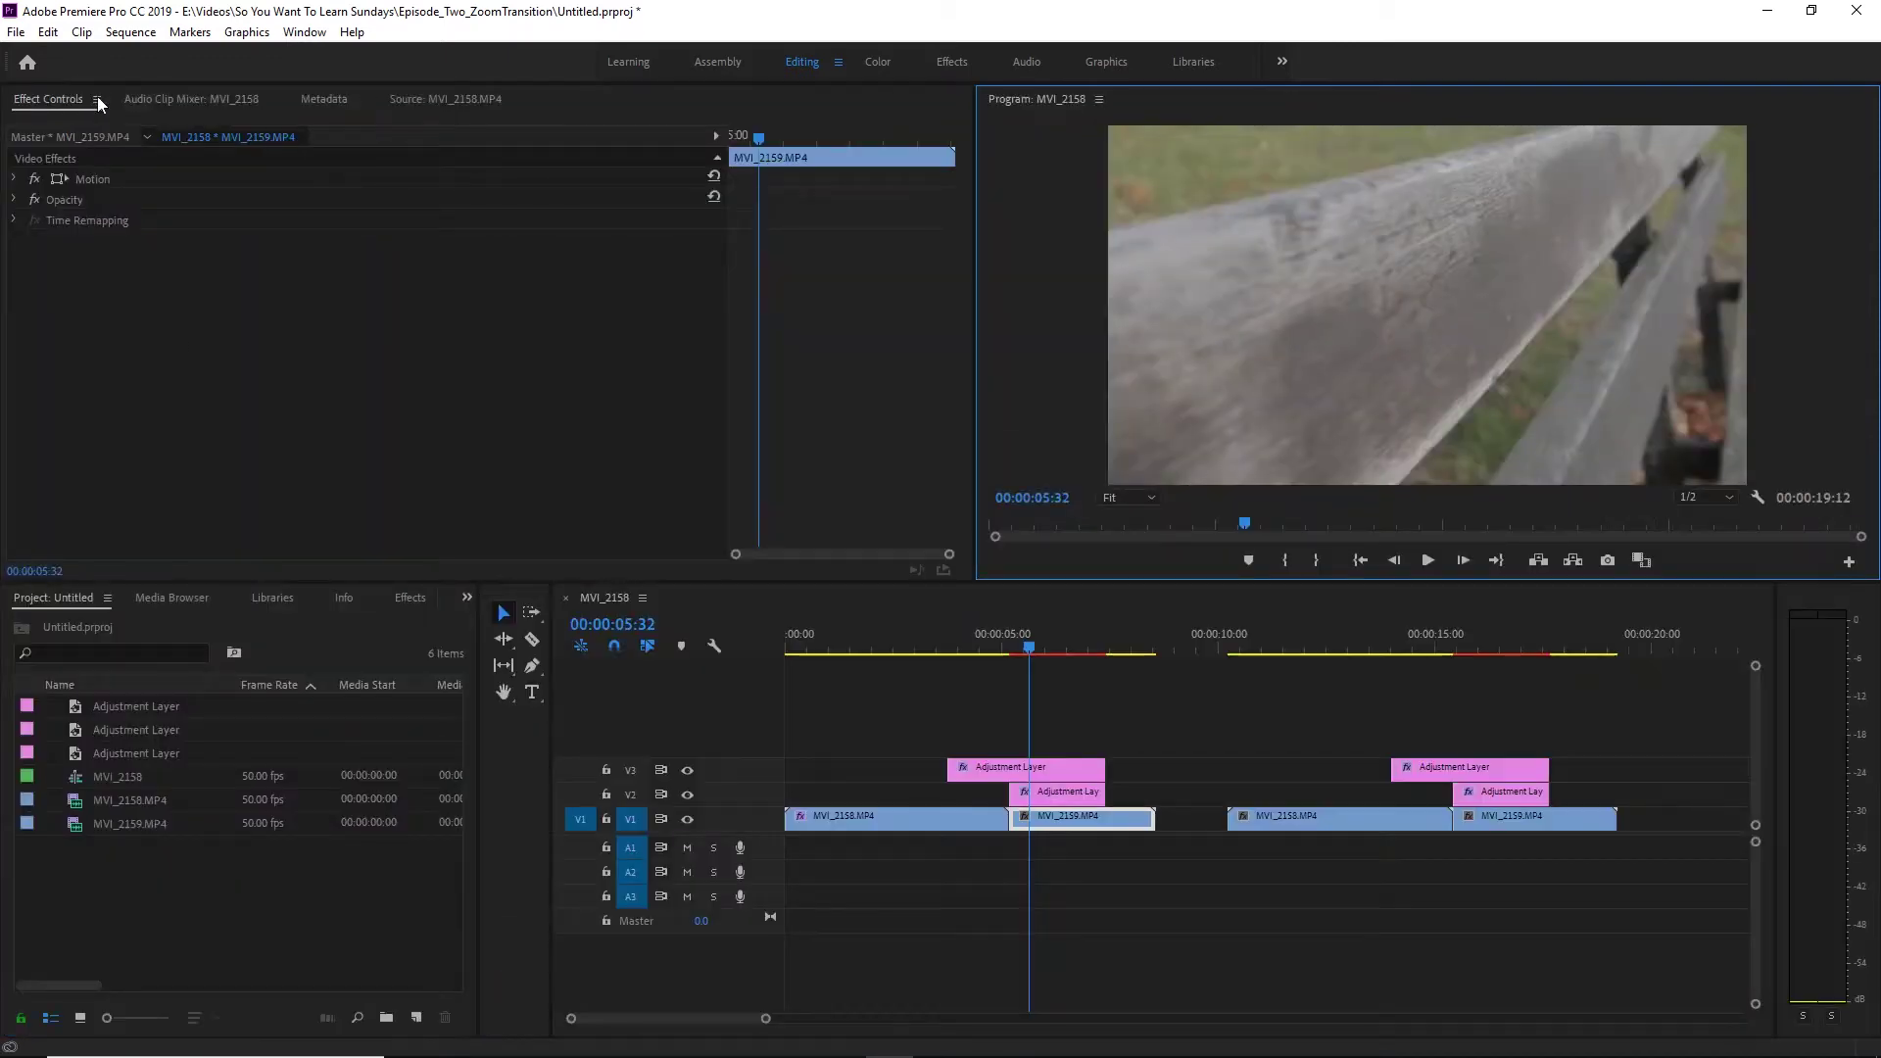
Expand the Scale graphs of the V3 adjustment layer's Transform effect, zoomed in on the keyframes, with the playhead at the cut.
left_click_drag(1029, 651, 1023, 653)
left_click(987, 768)
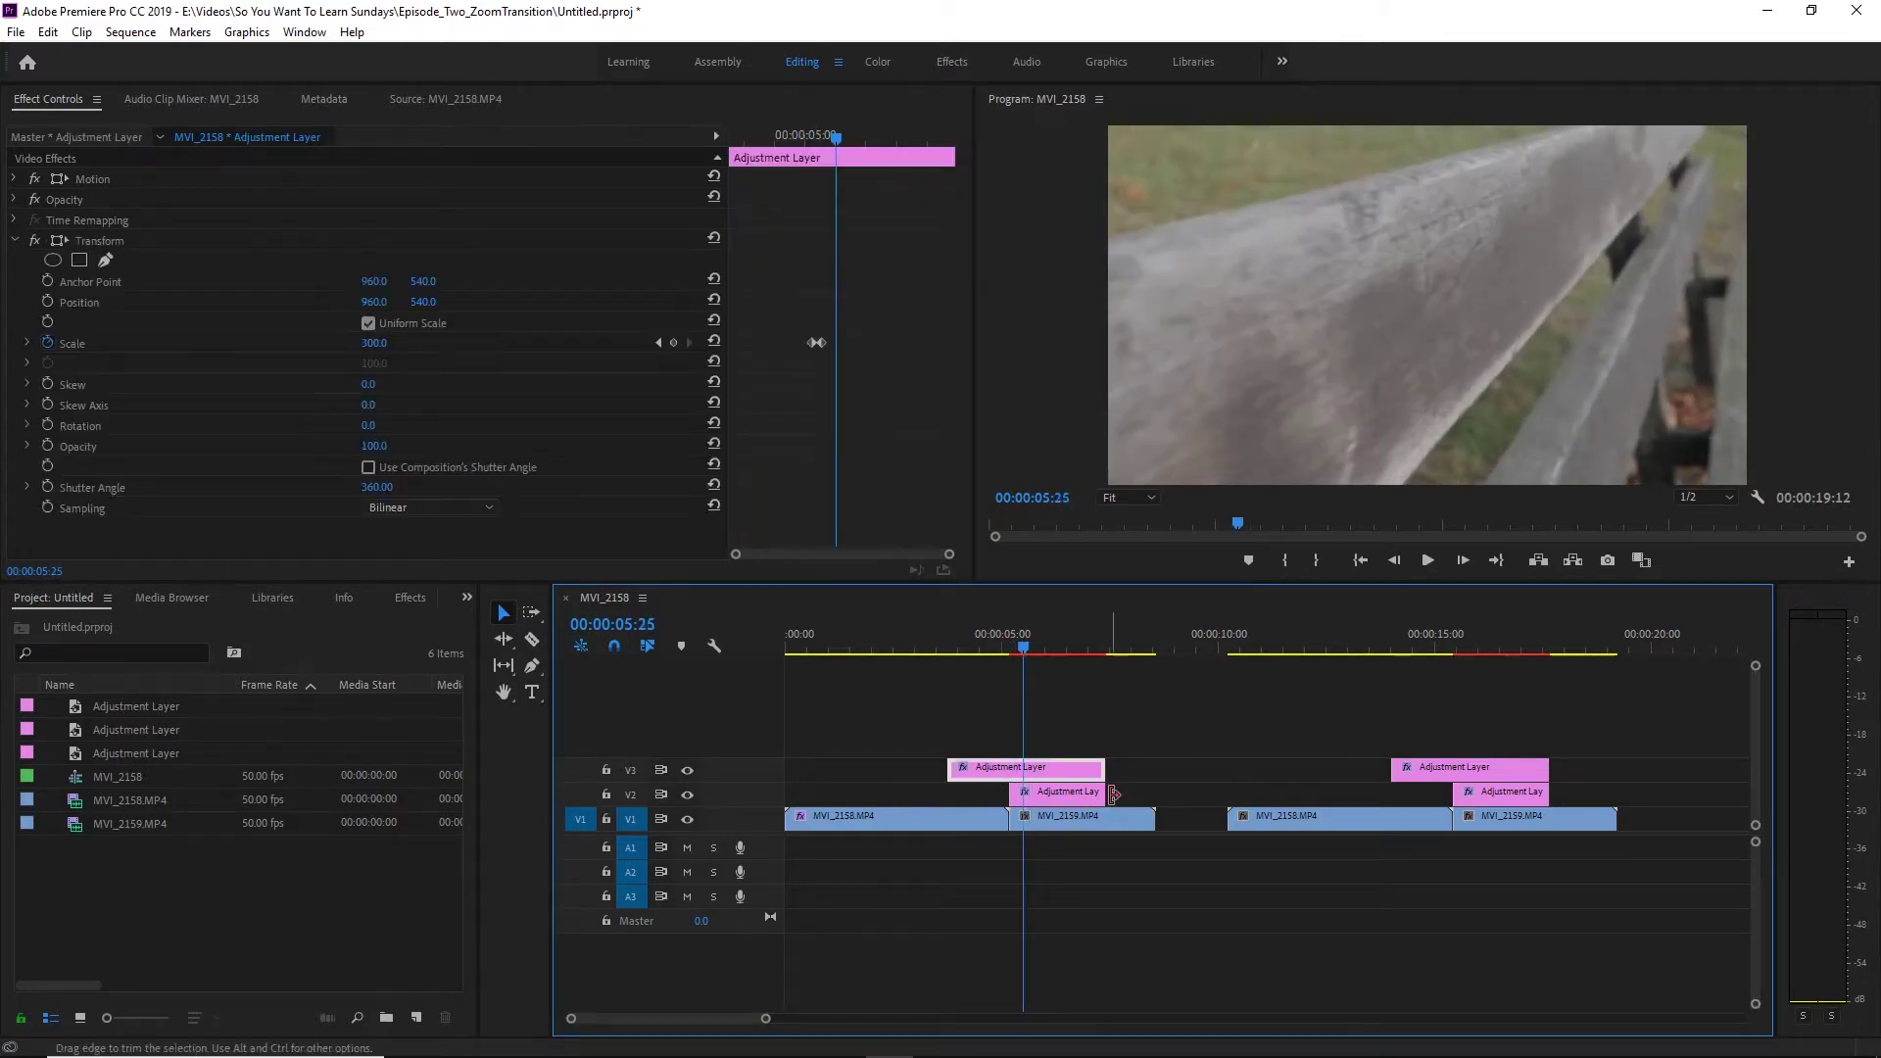
left_click(25, 341)
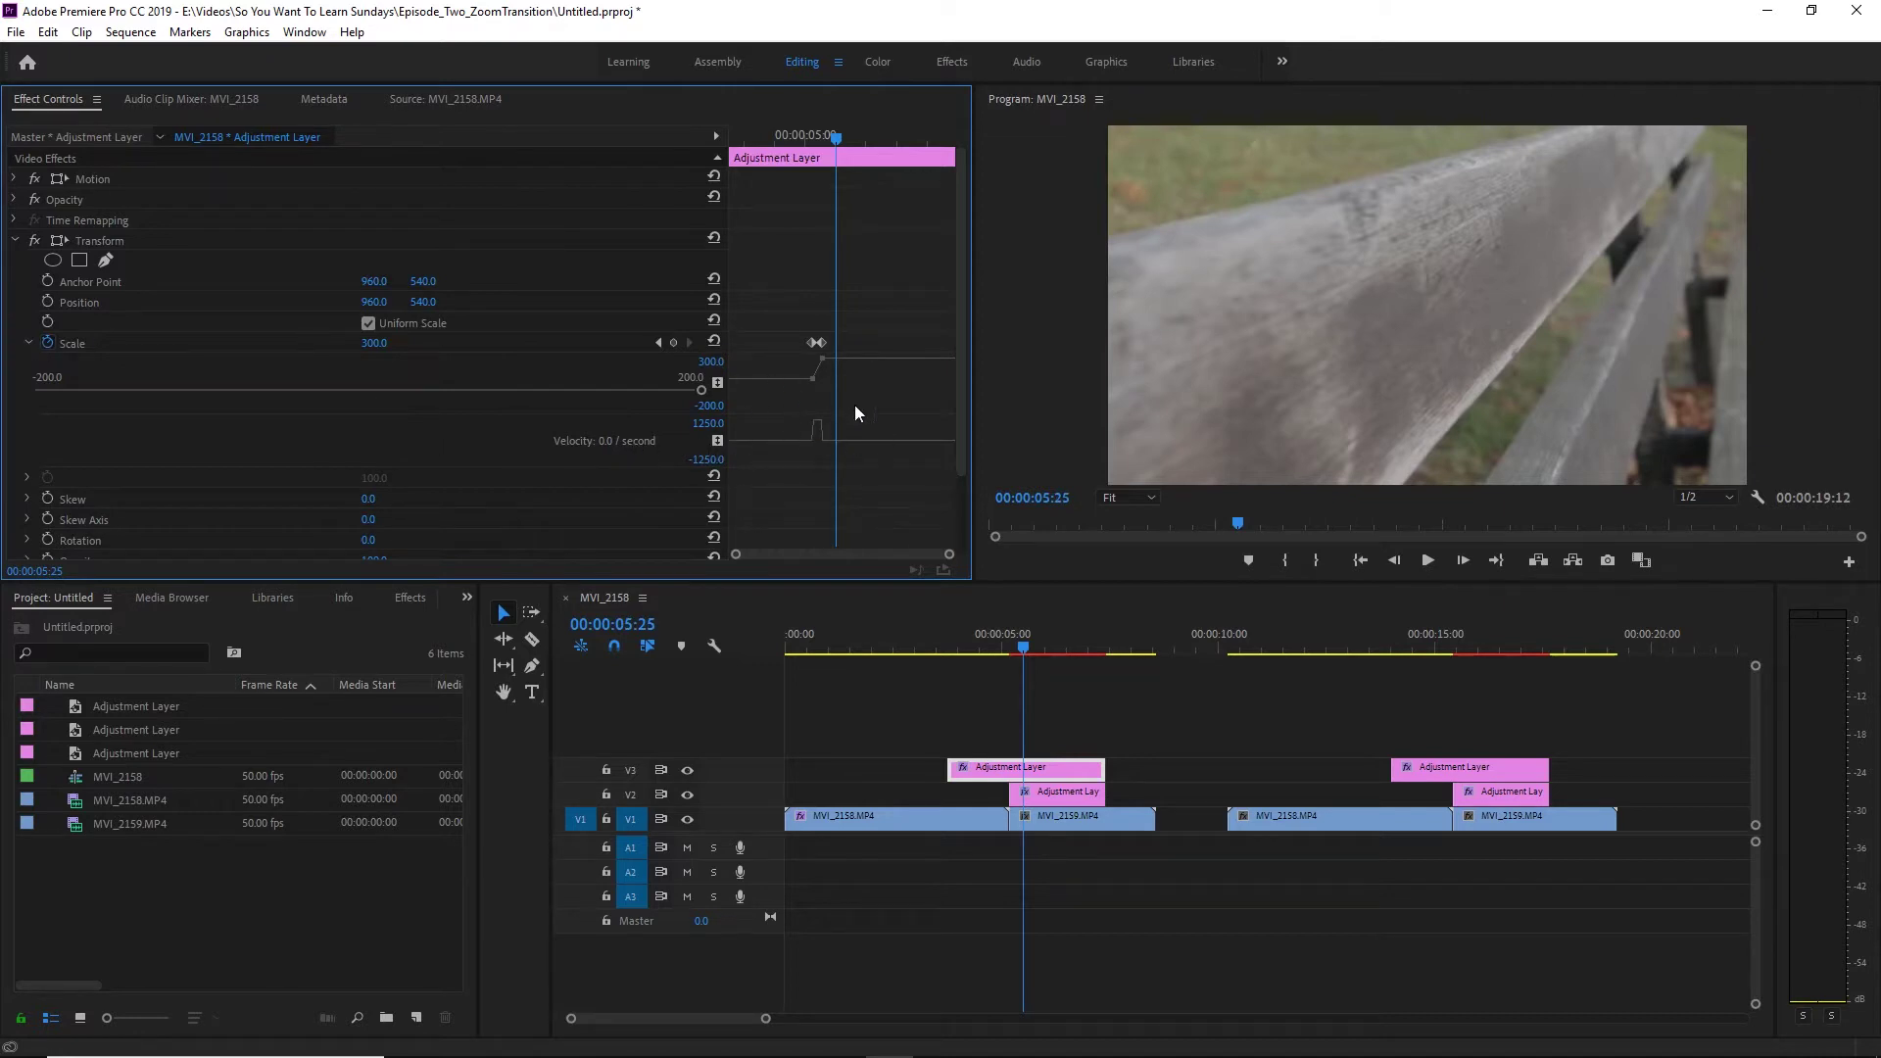
scroll(936, 552, "up", 5)
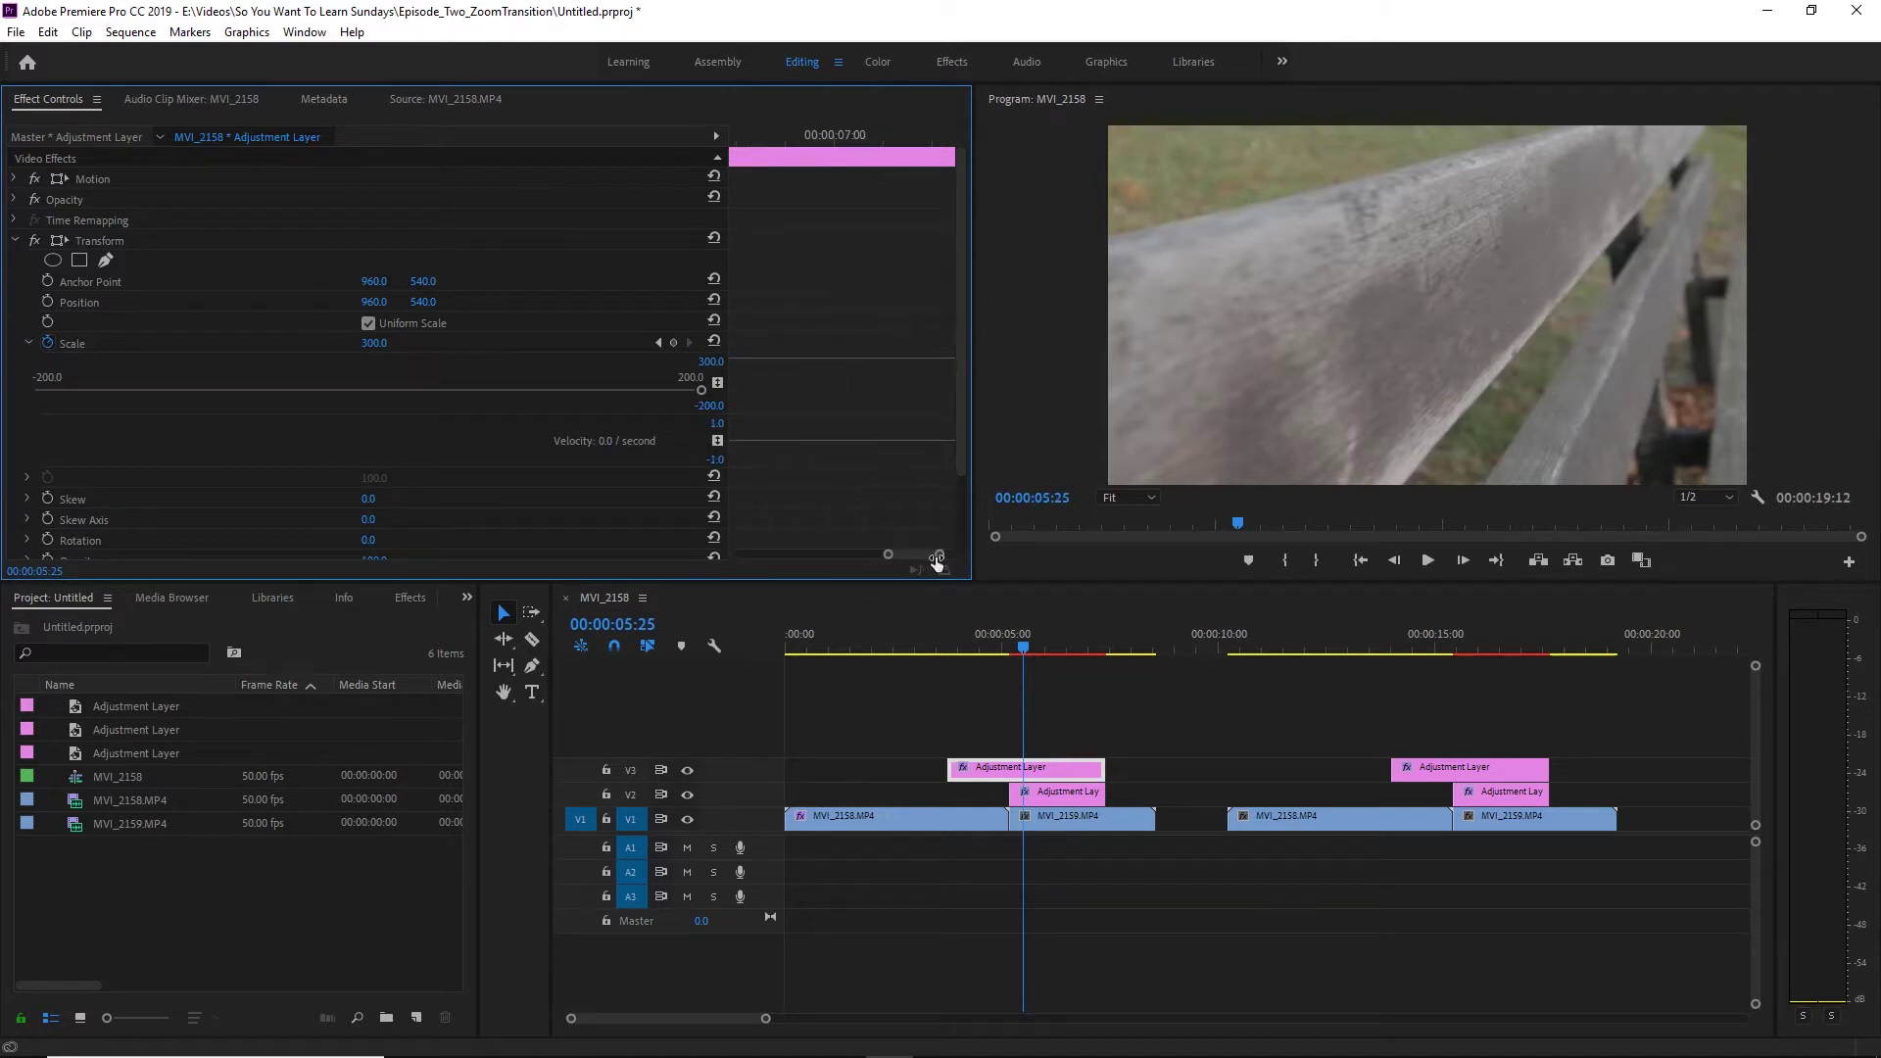
left_click_drag(953, 561, 878, 555)
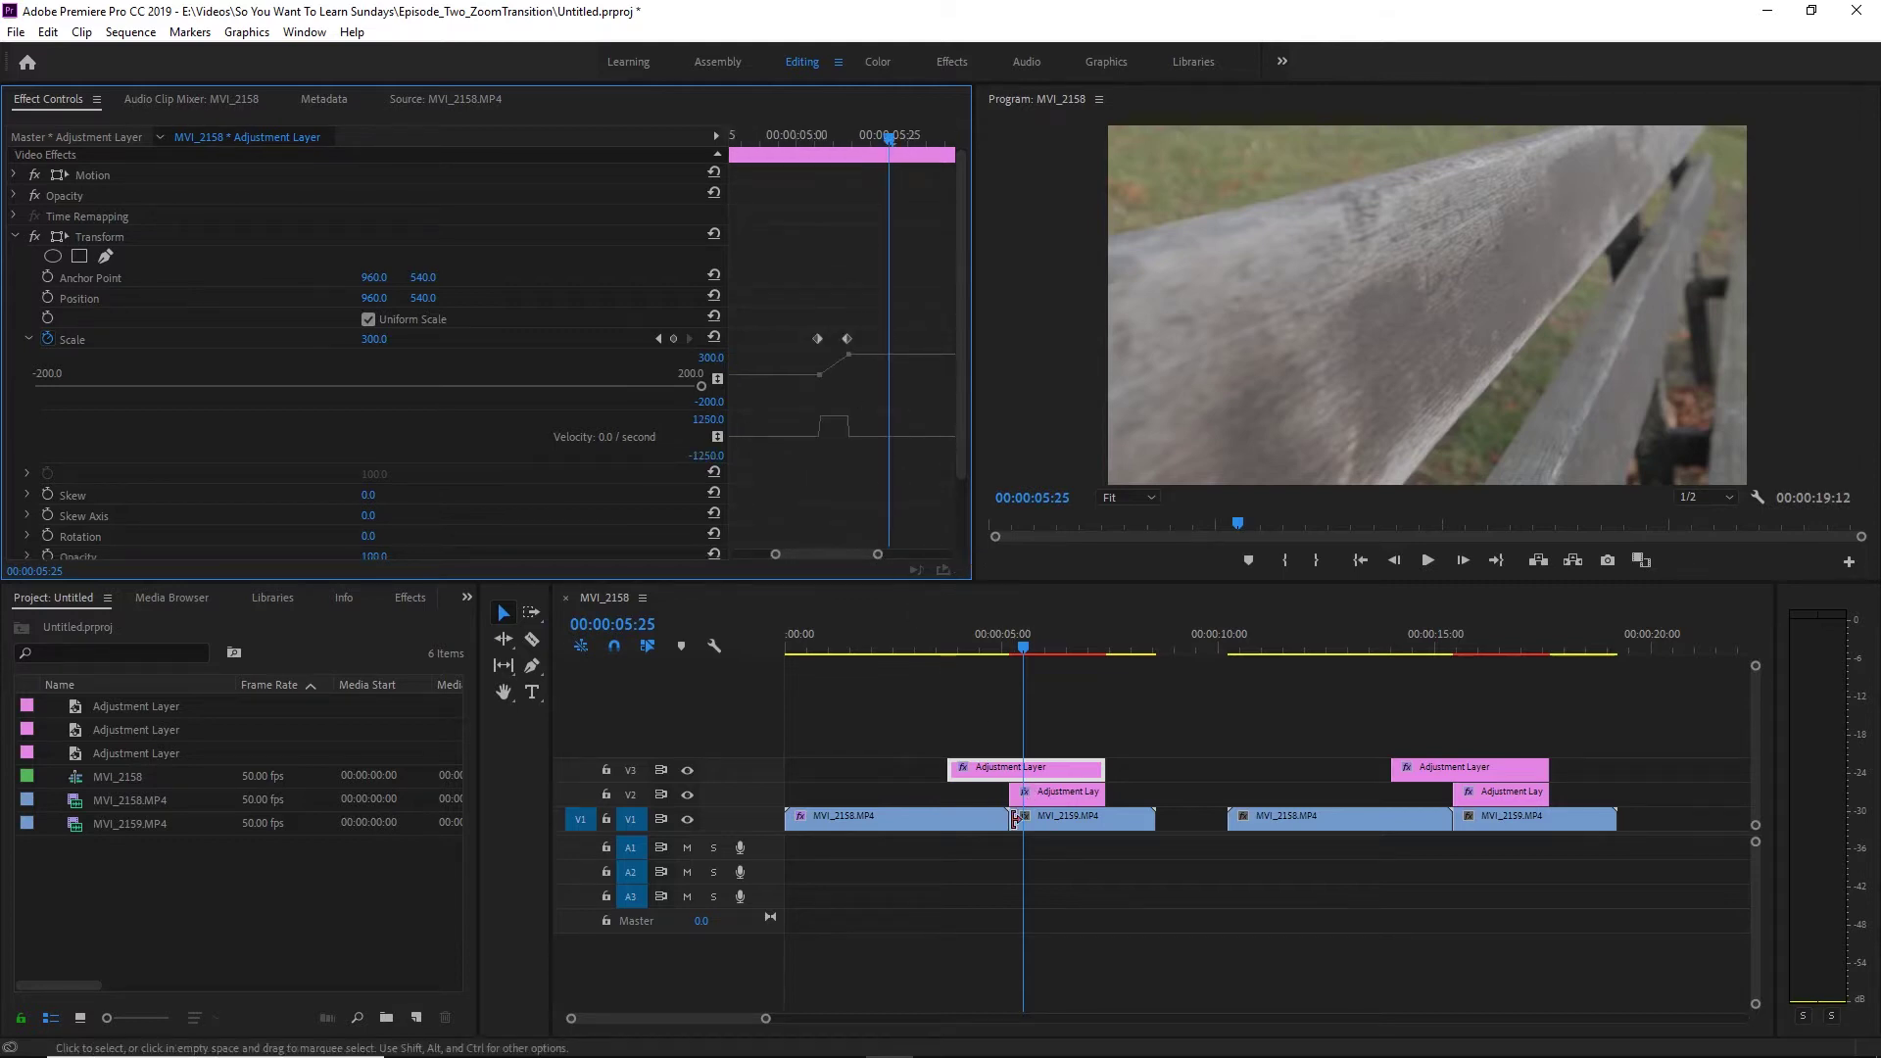
key("Up")
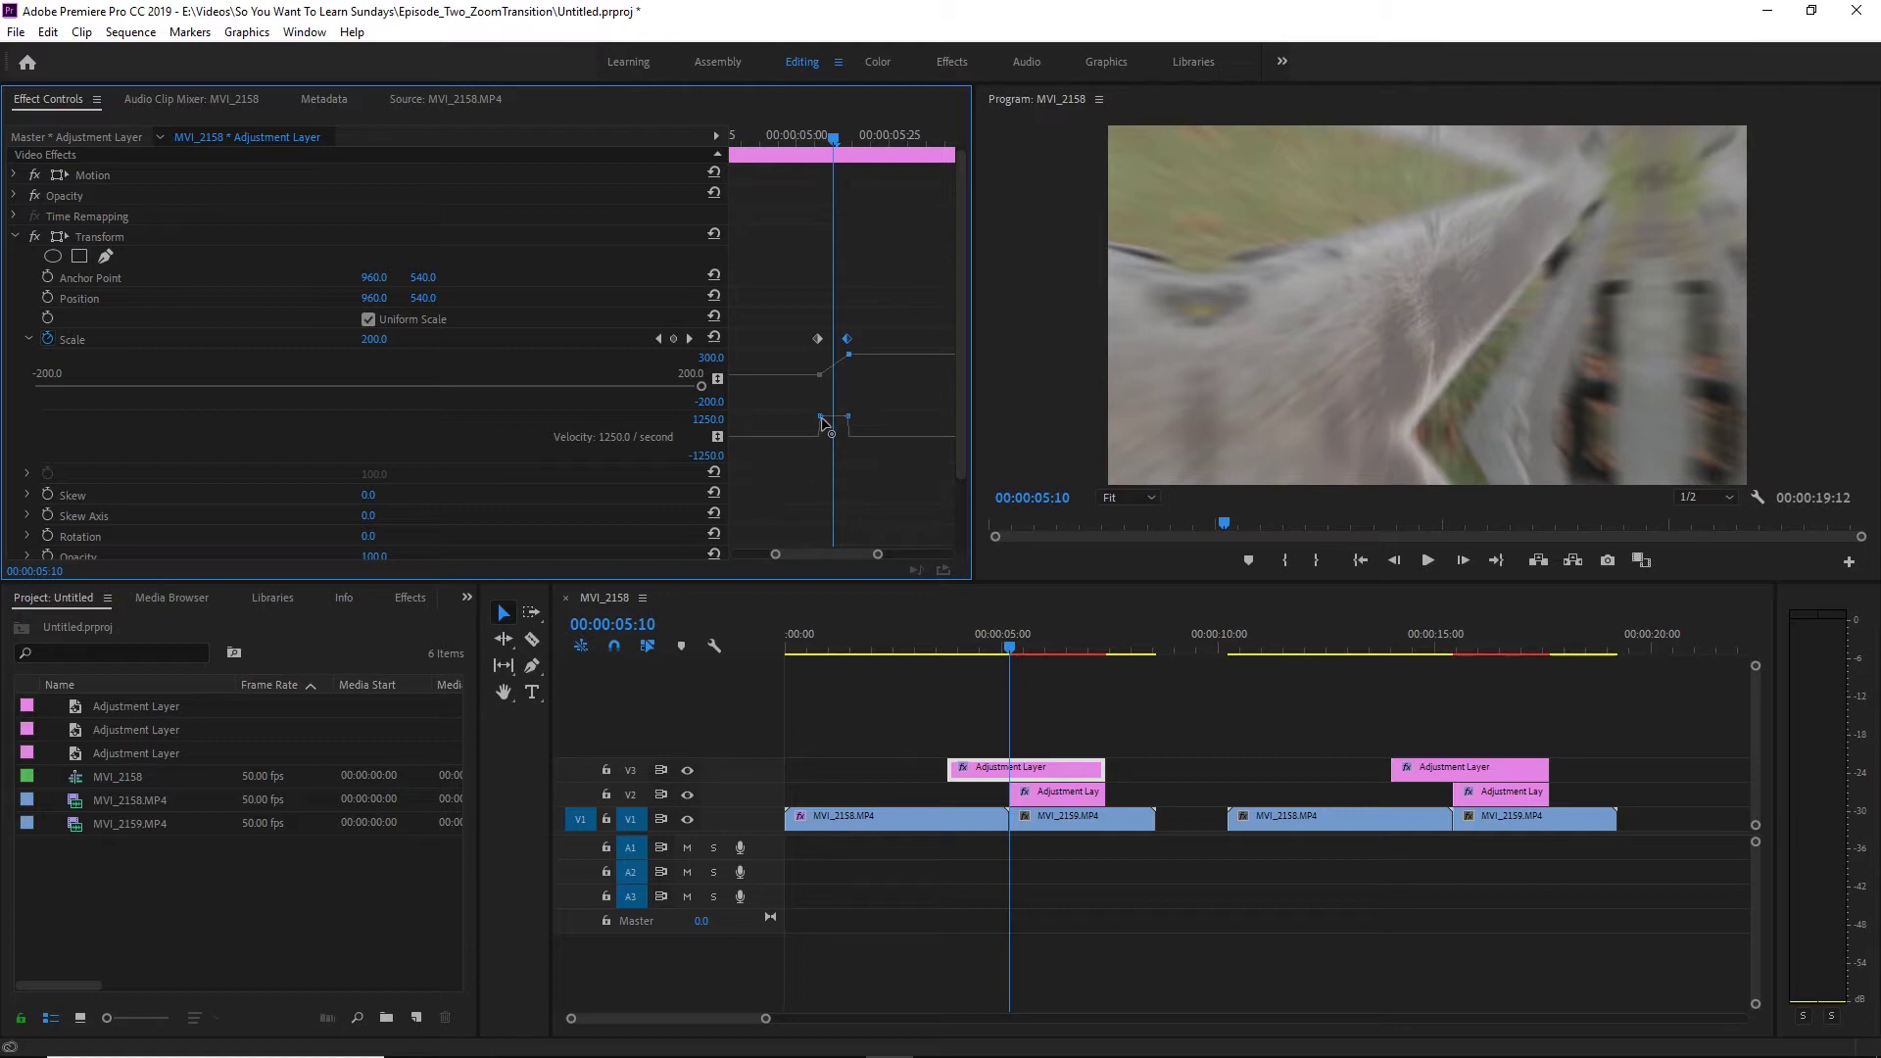
Ease out of the first Scale keyframe and into the second by shaping their velocity handles into a peak at the cut.
left_click_drag(822, 417, 830, 434)
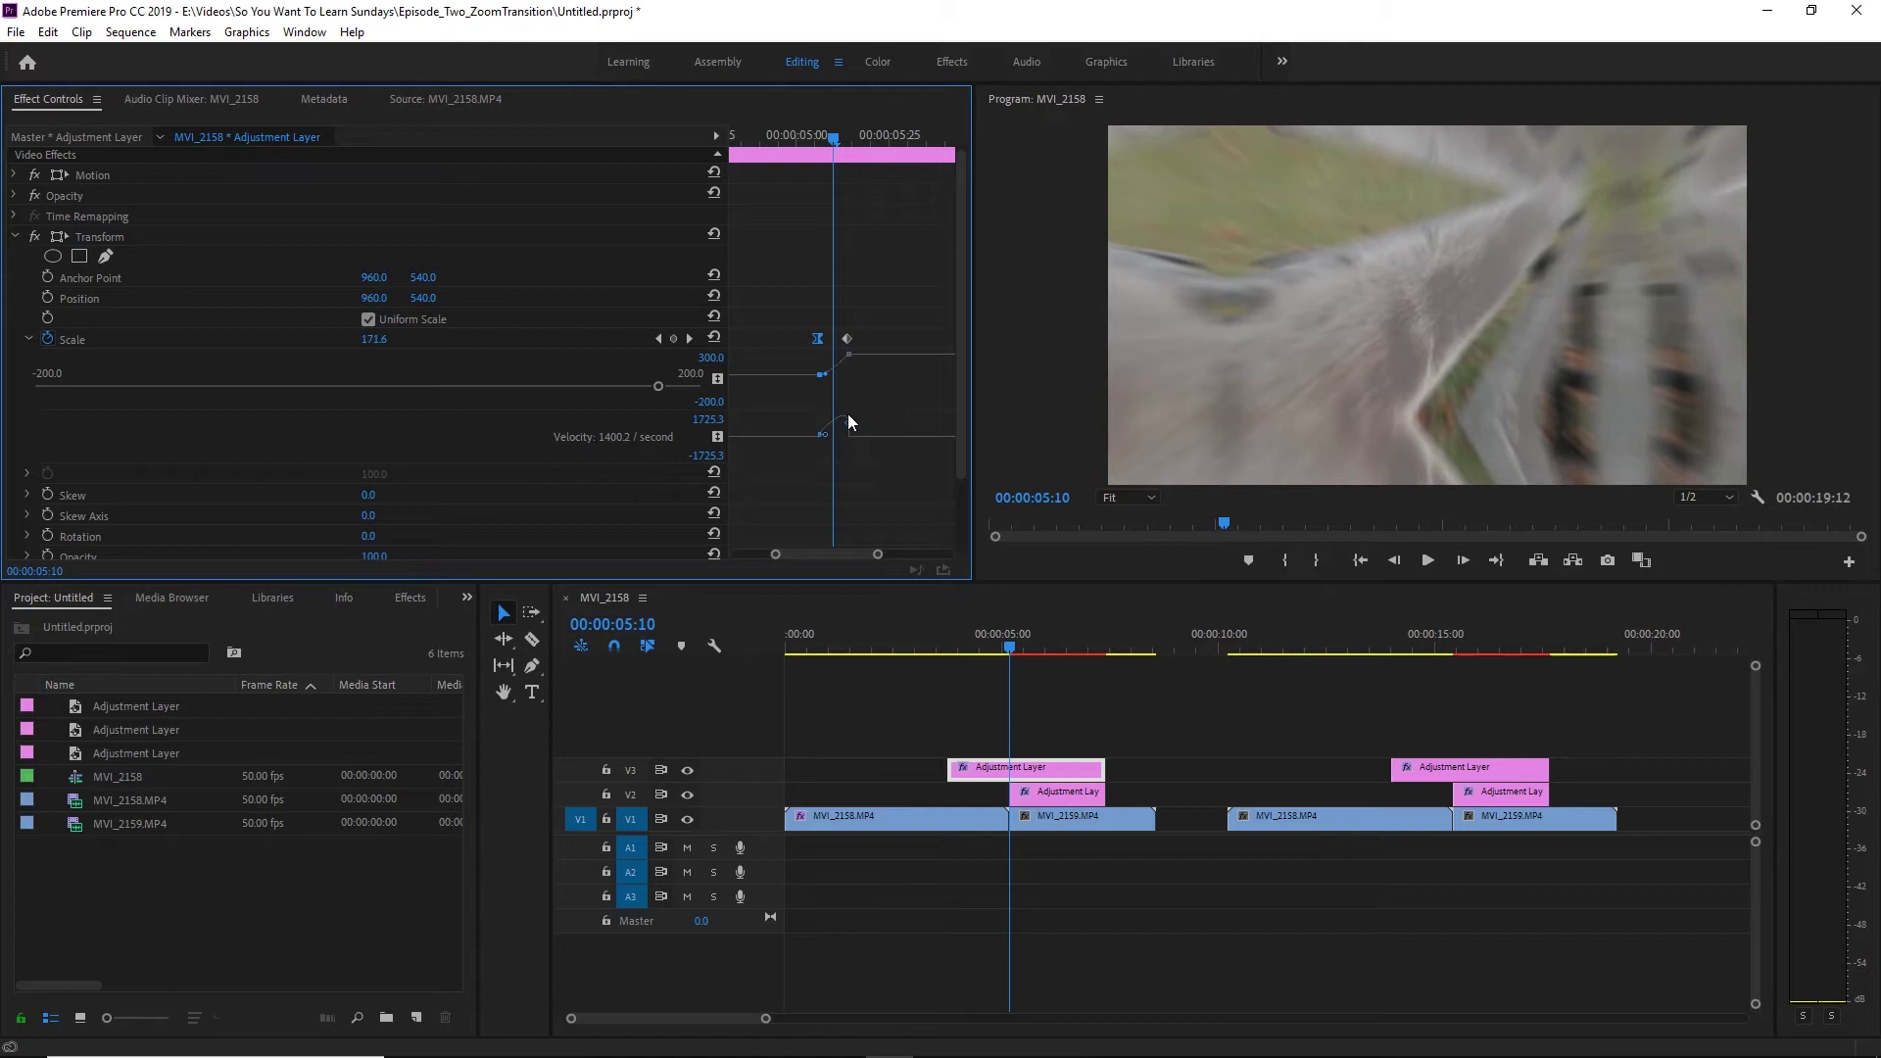
left_click(849, 422)
left_click_drag(848, 425, 833, 438)
left_click(832, 436)
left_click_drag(821, 343, 848, 436)
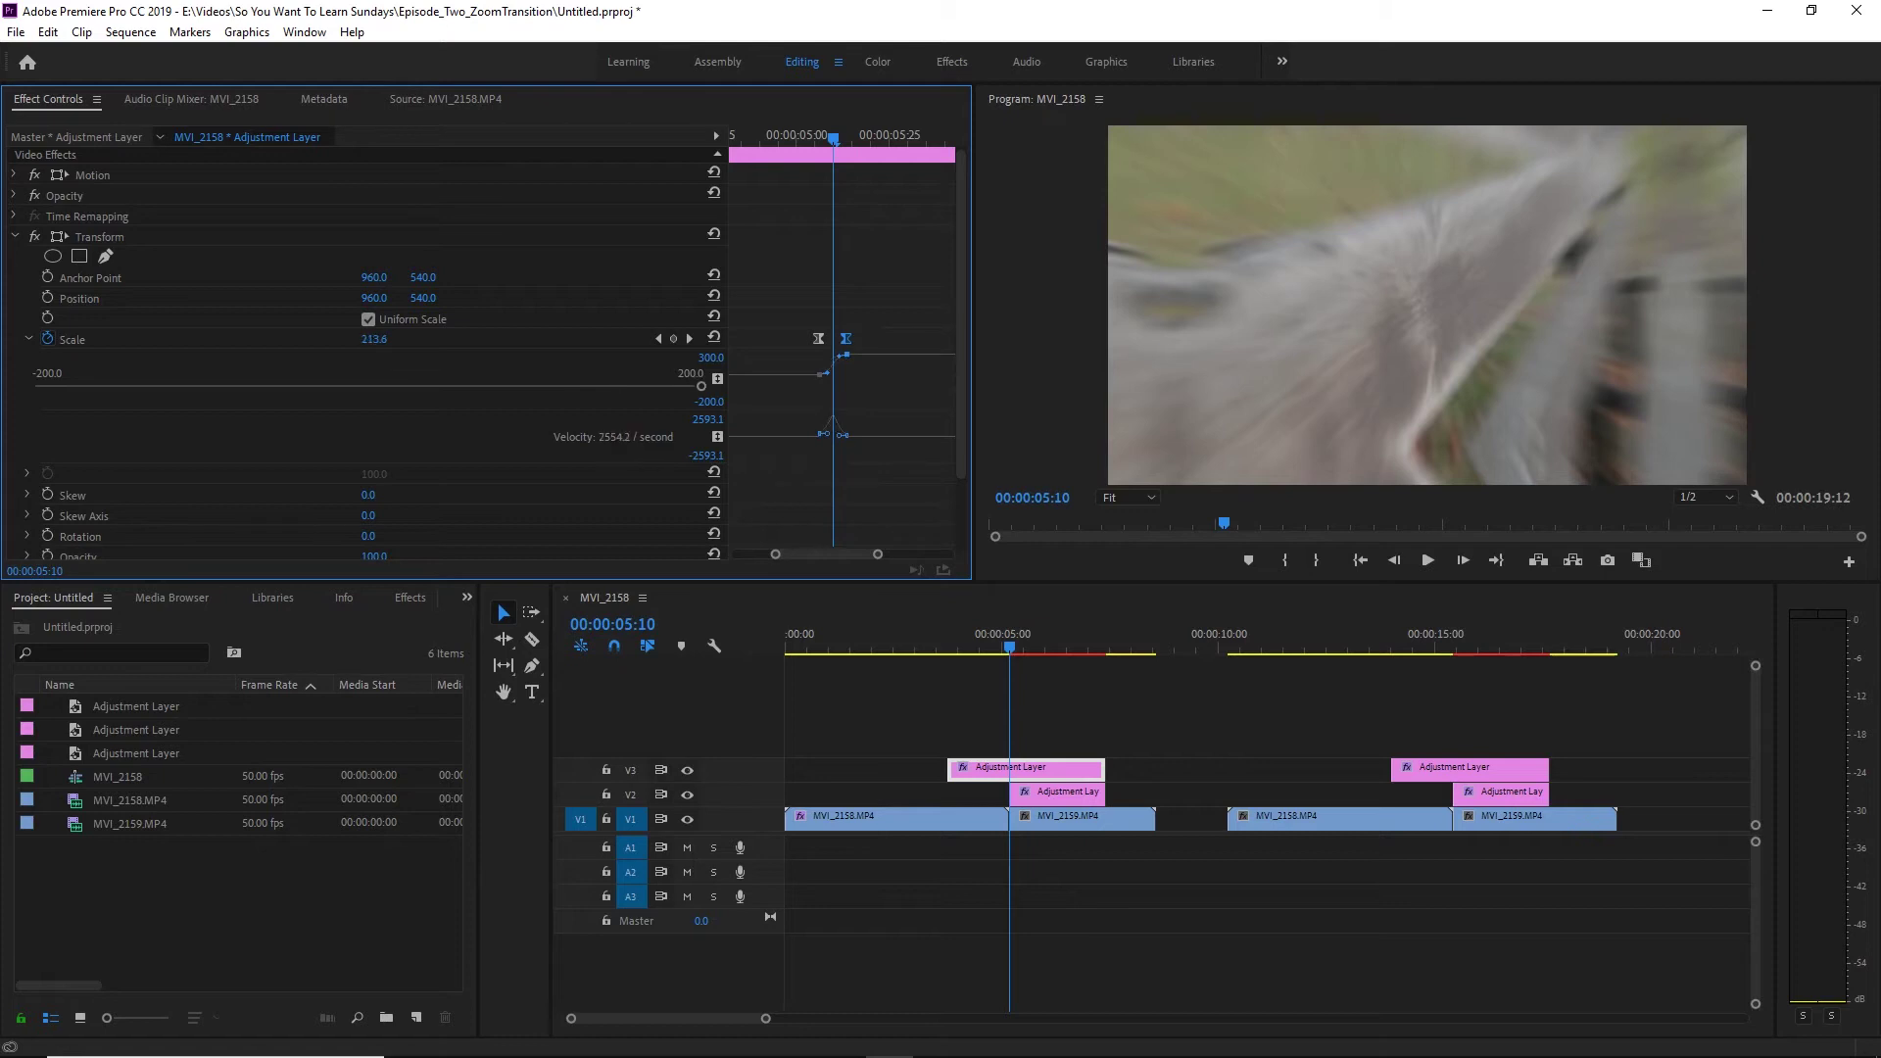
Play back the eased zoom transition from shortly before the first Scale keyframe.
left_click(766, 140)
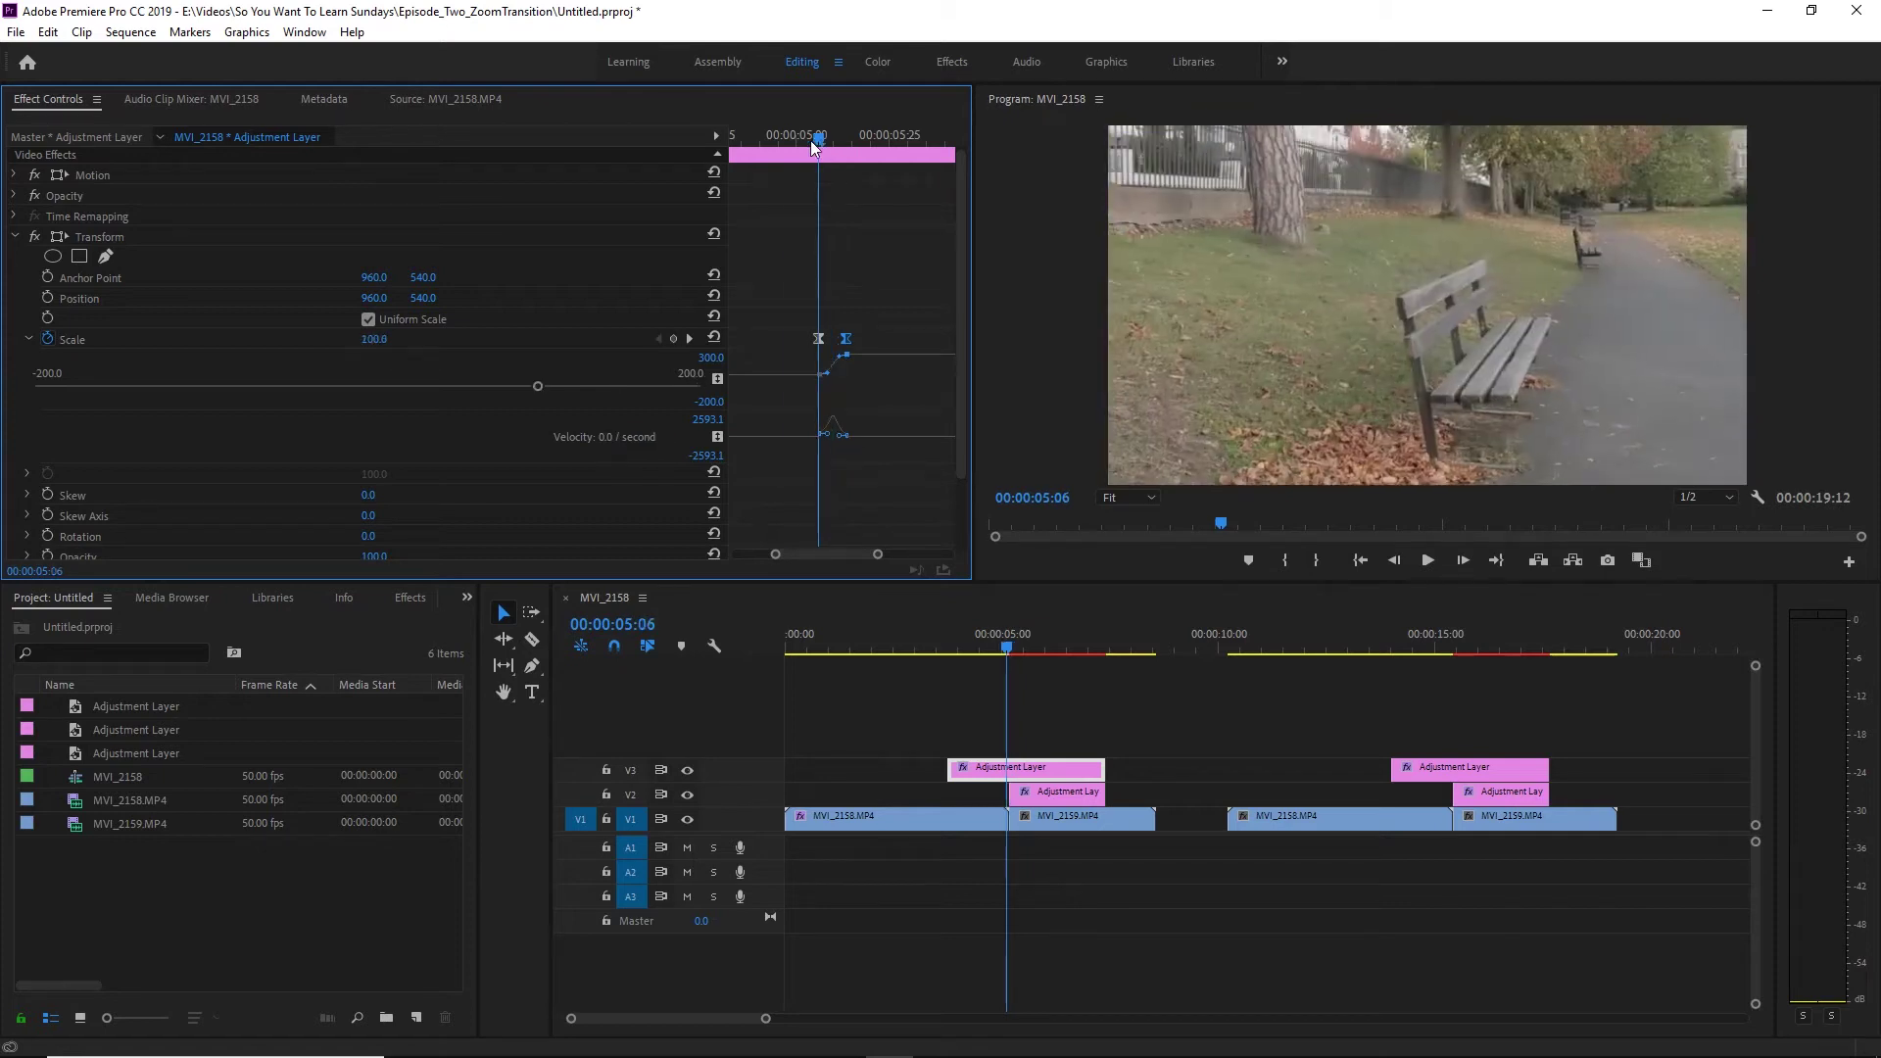
key("space")
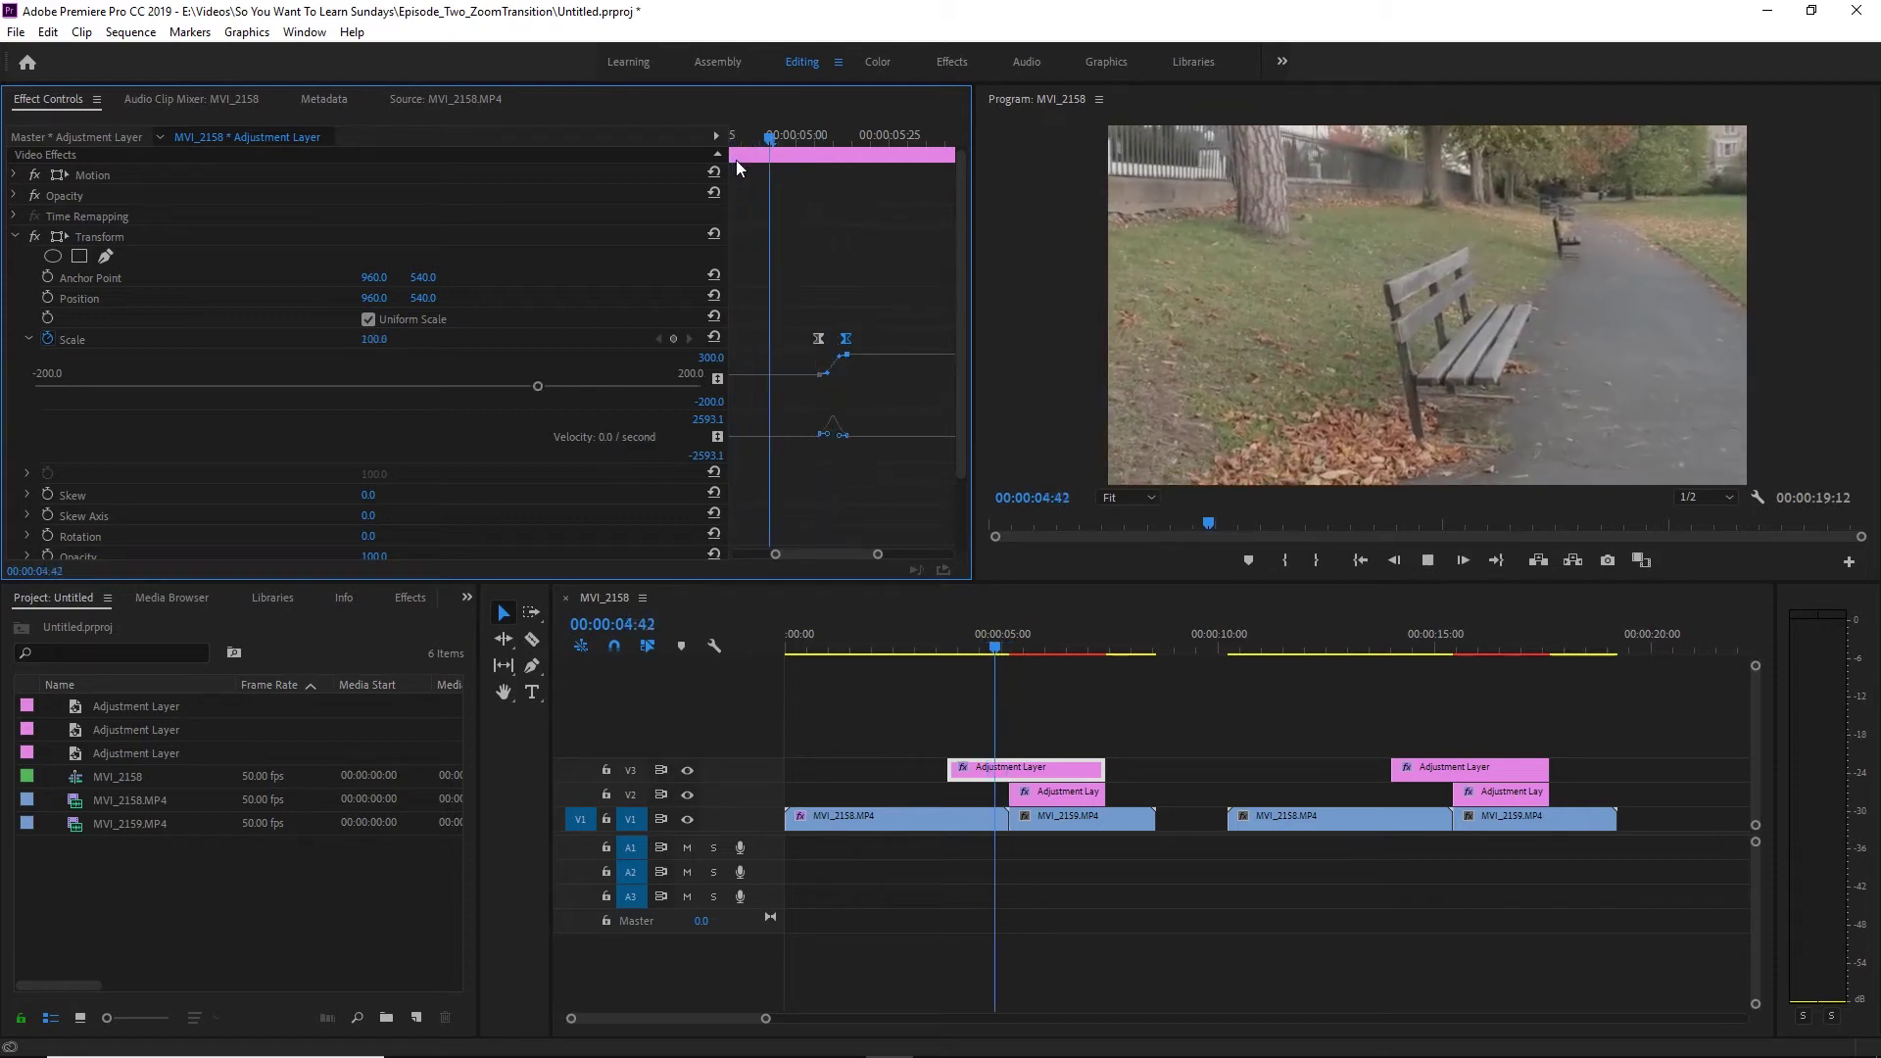
left_click(768, 132)
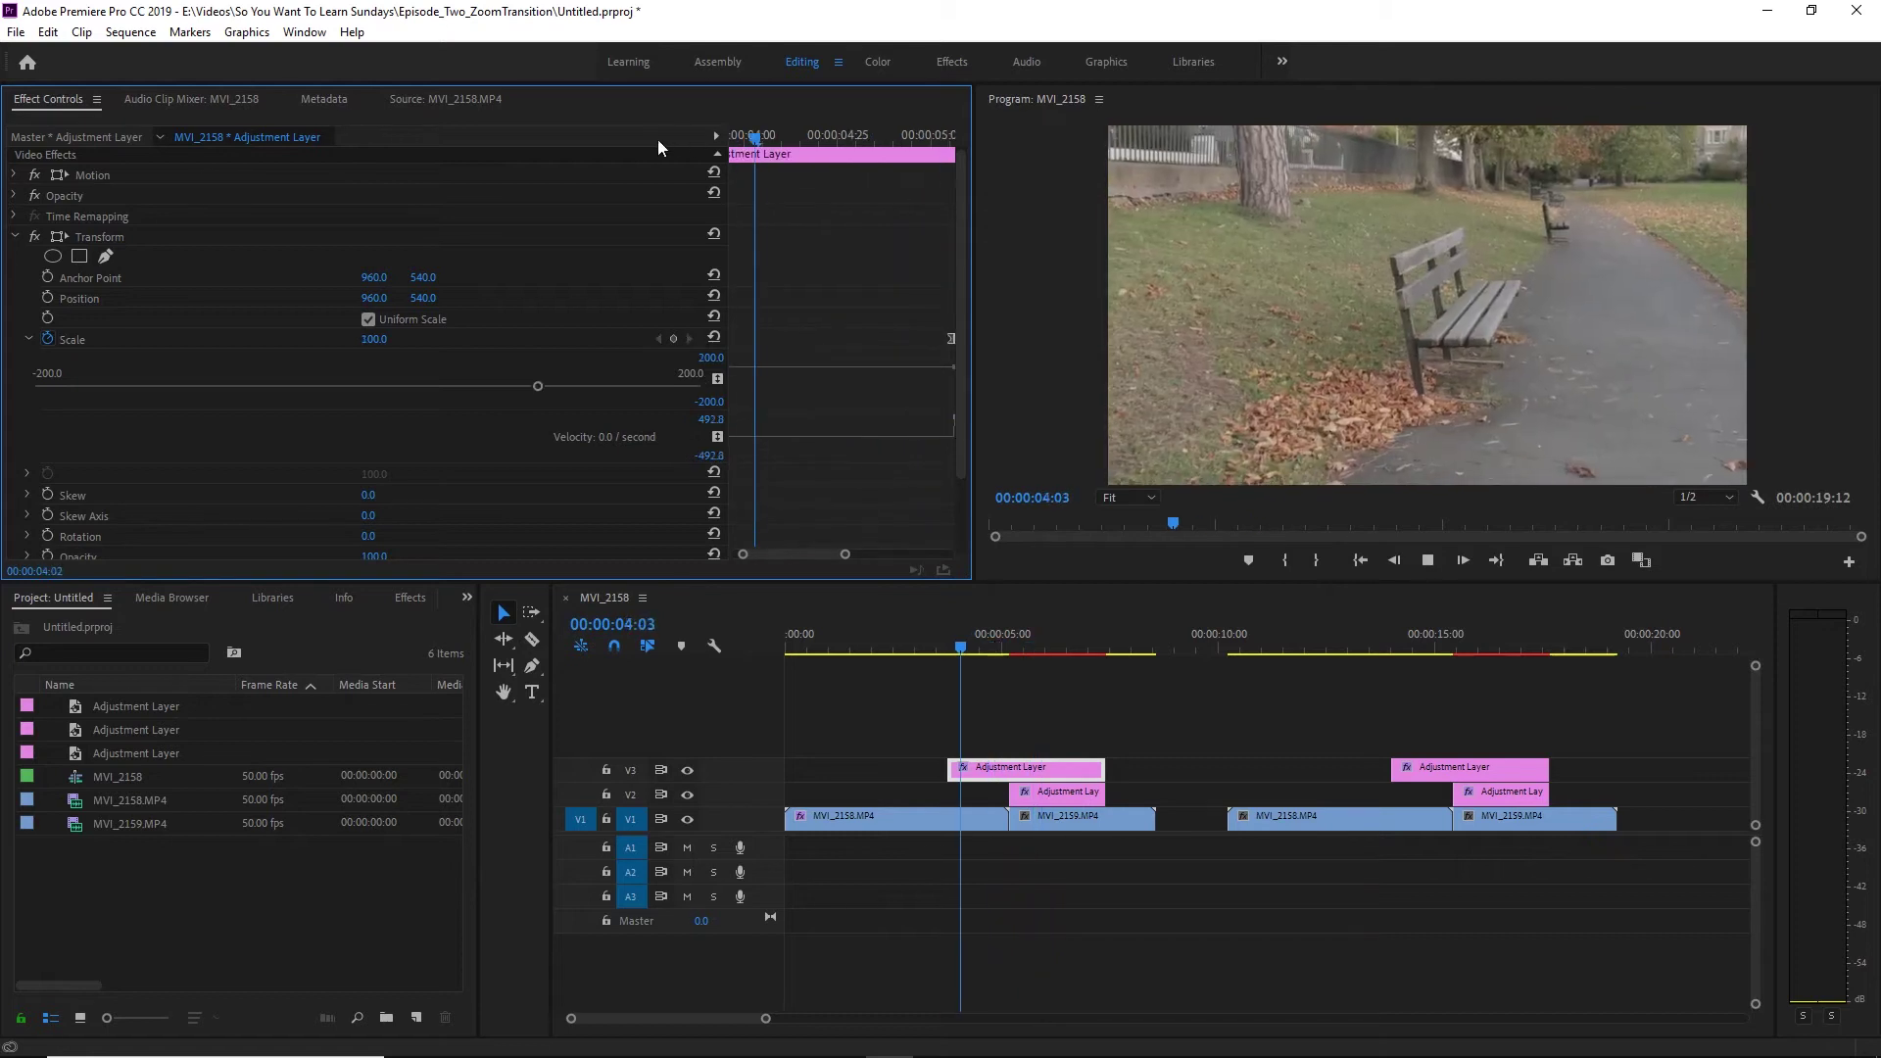
key("space")
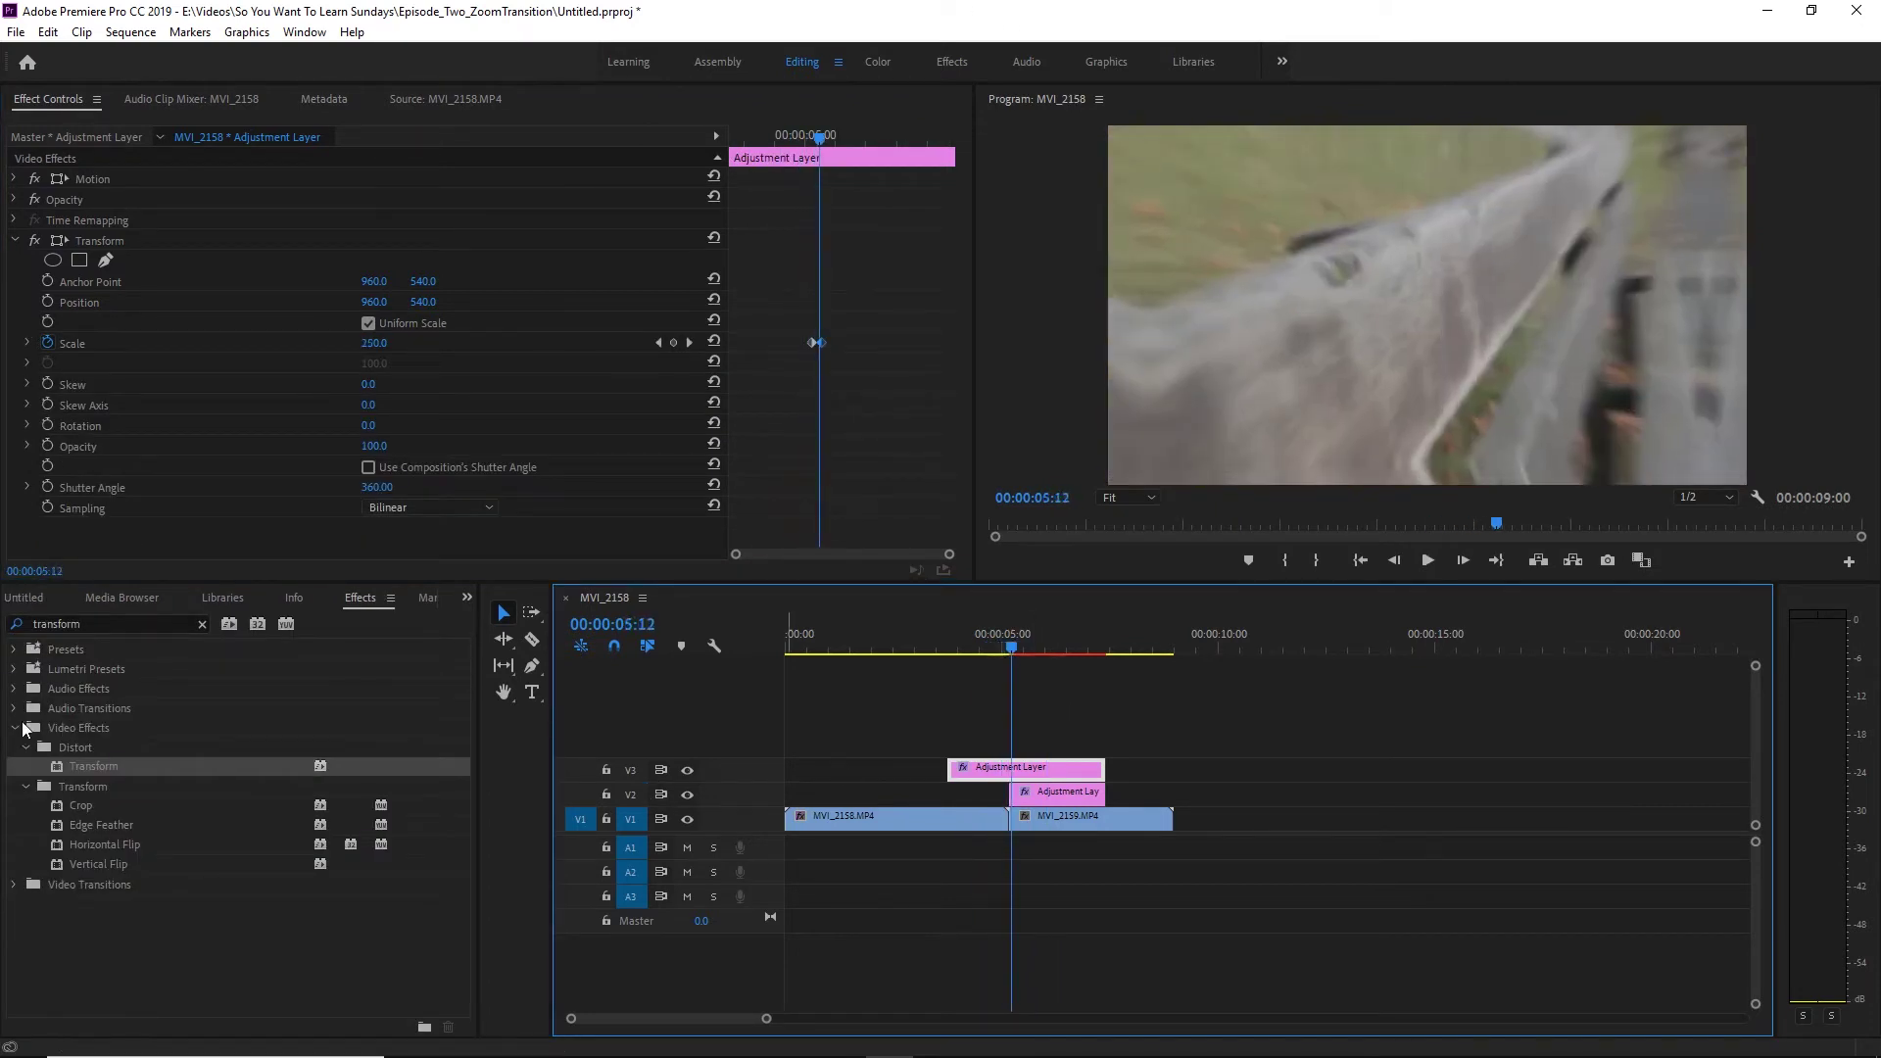
Duplicate both V1 clips and both adjustment layers farther along the timeline, align the layers around the second pair's cut, and play back the copied transition.
left_click_drag(1127, 890, 1396, 823)
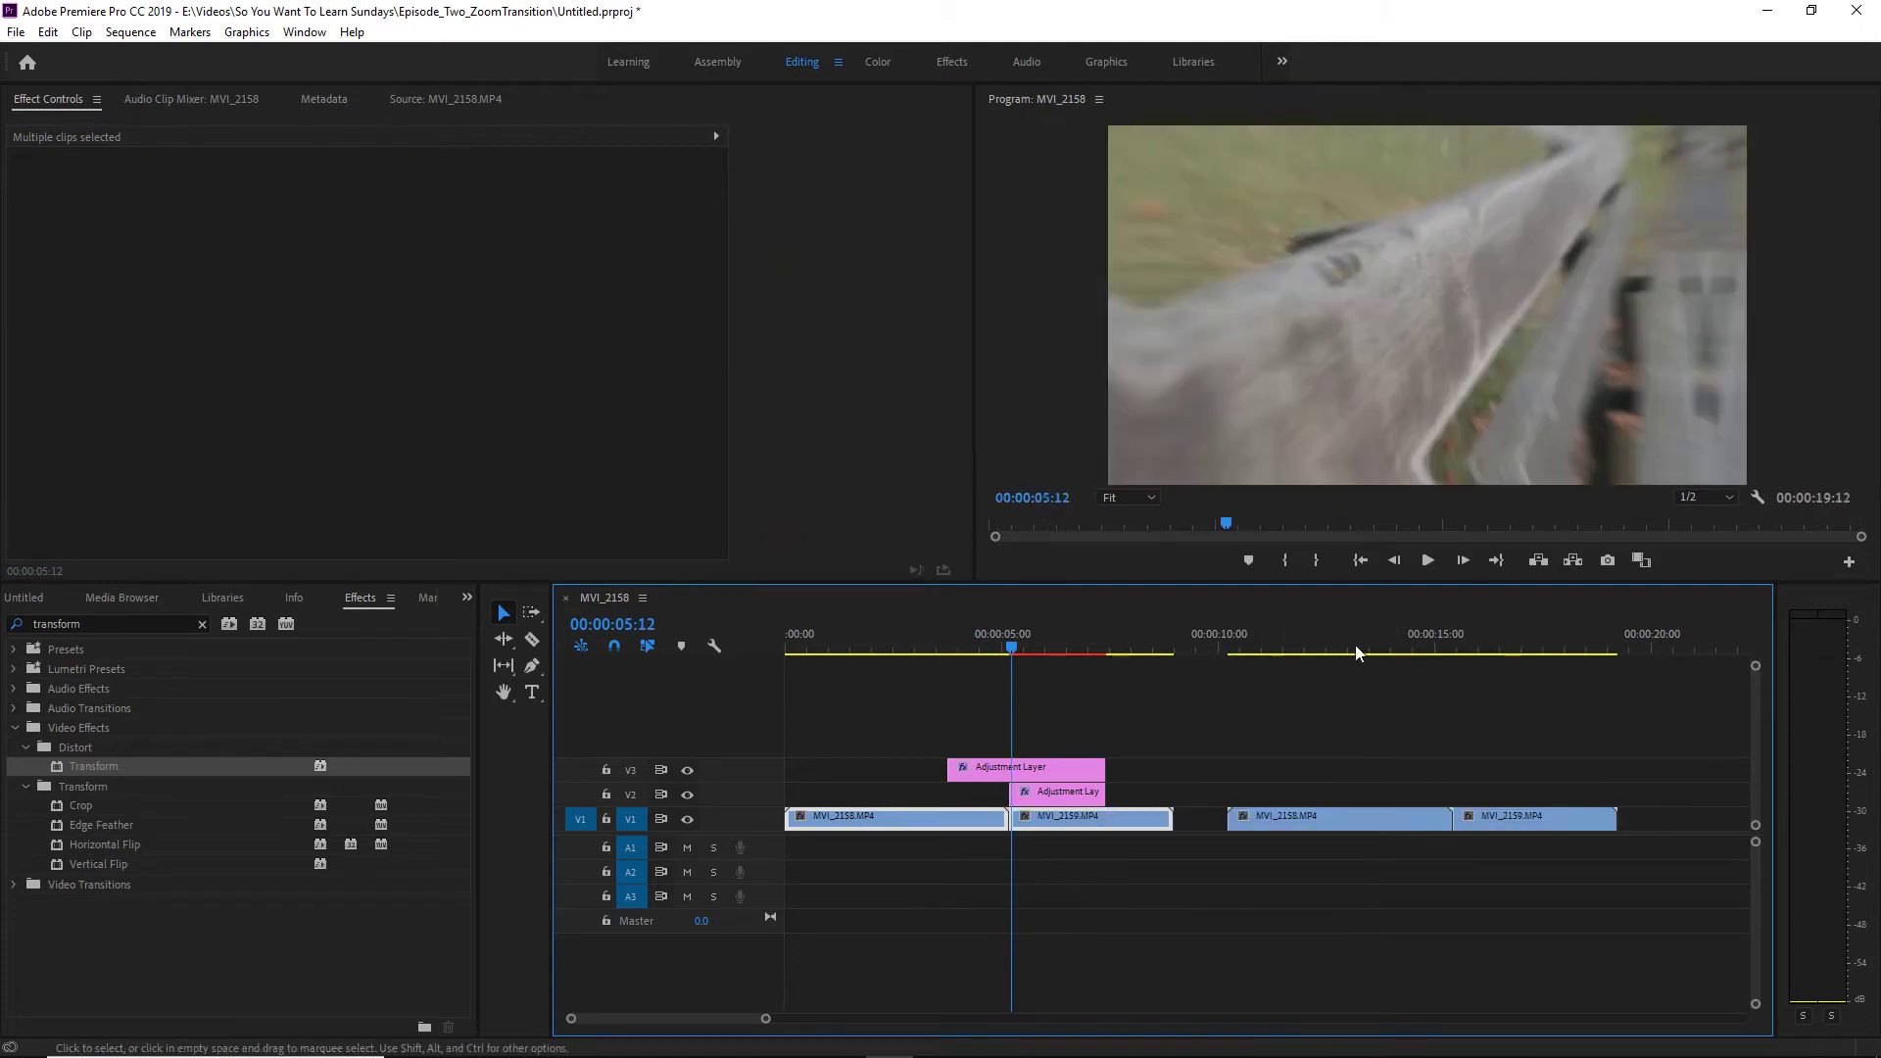
left_click_drag(1167, 797, 1455, 778)
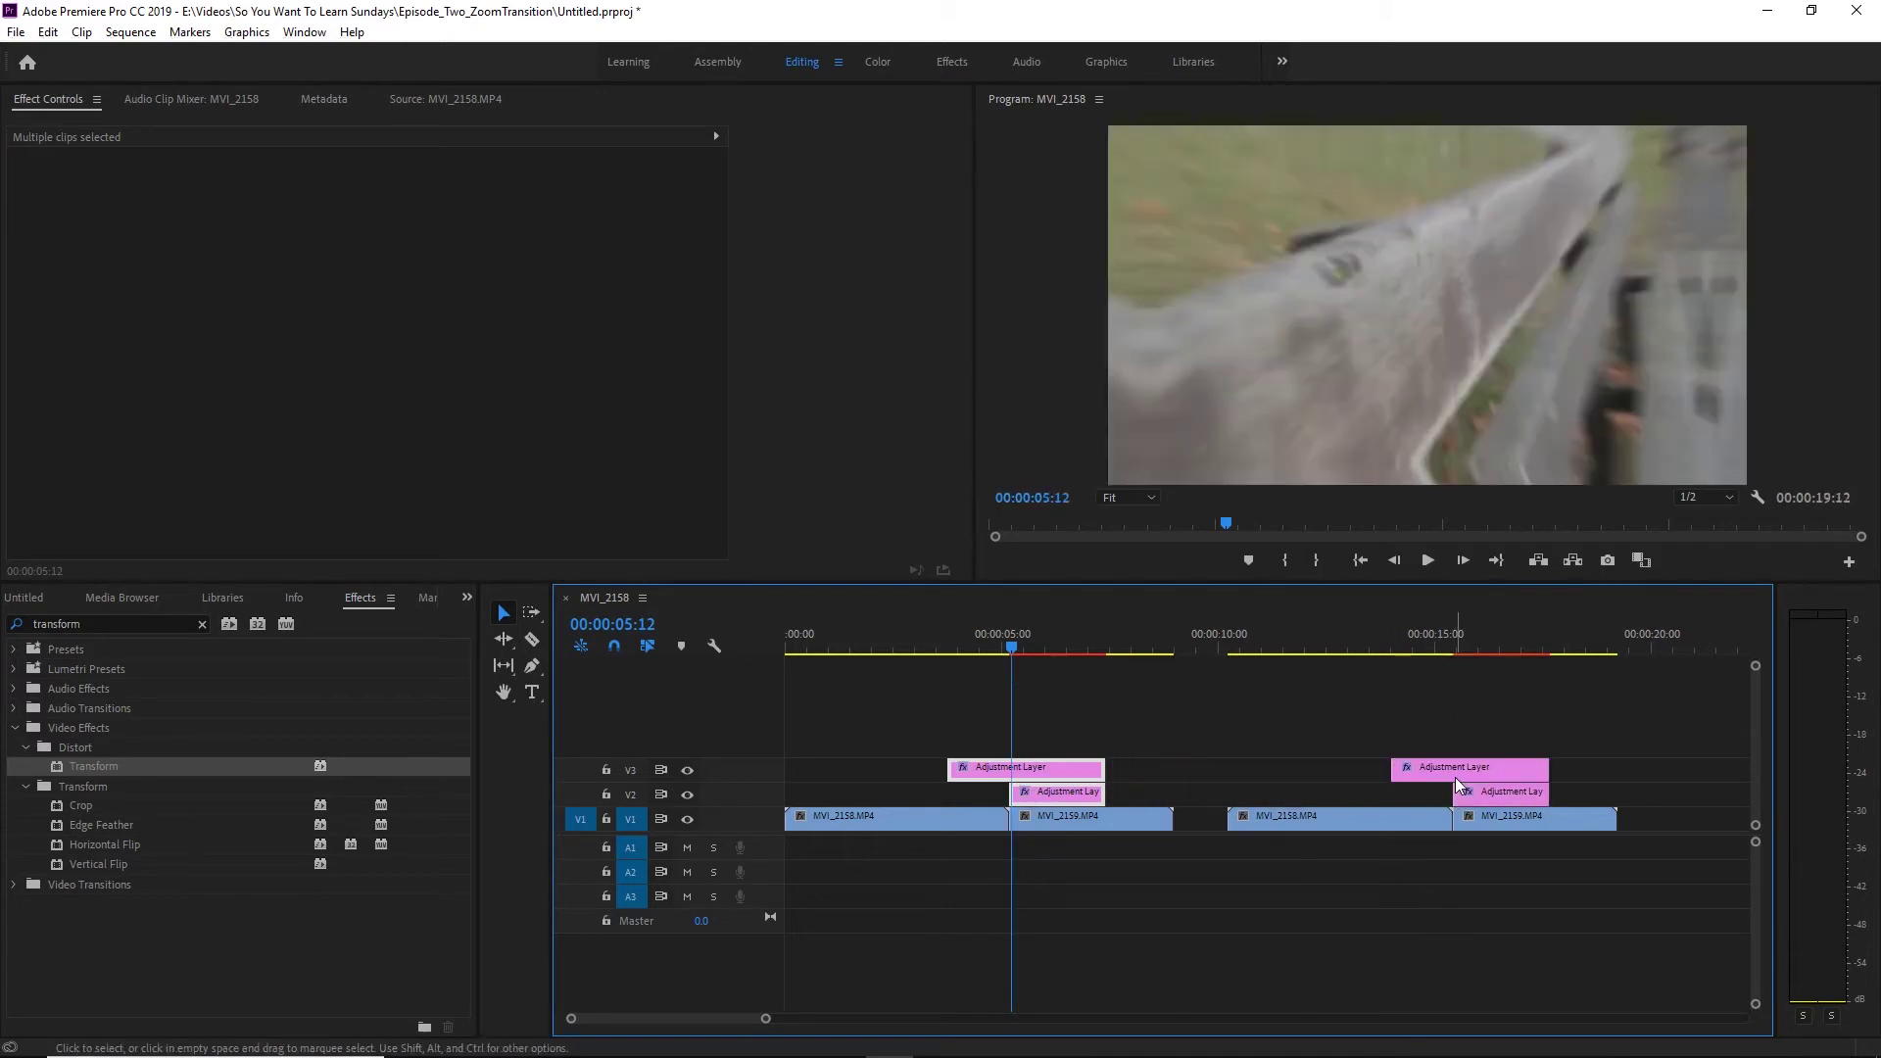
left_click(1355, 645)
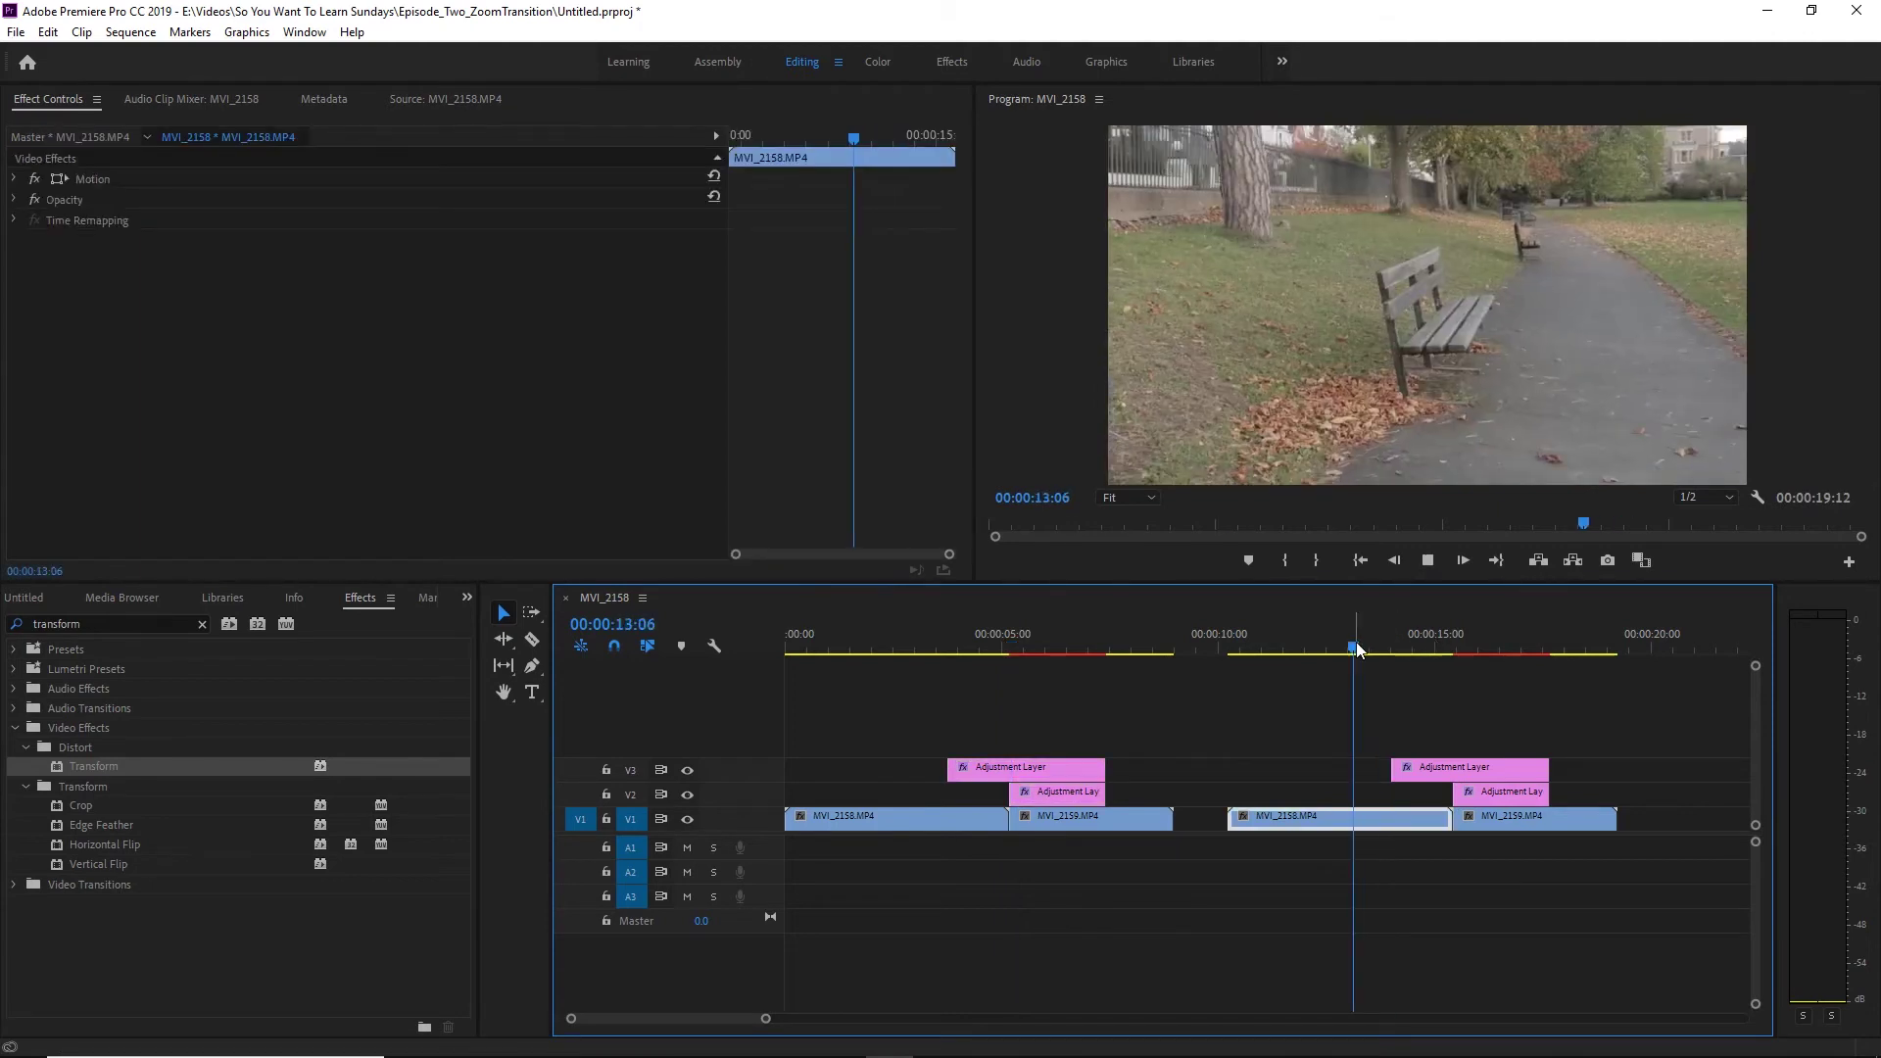
key("space")
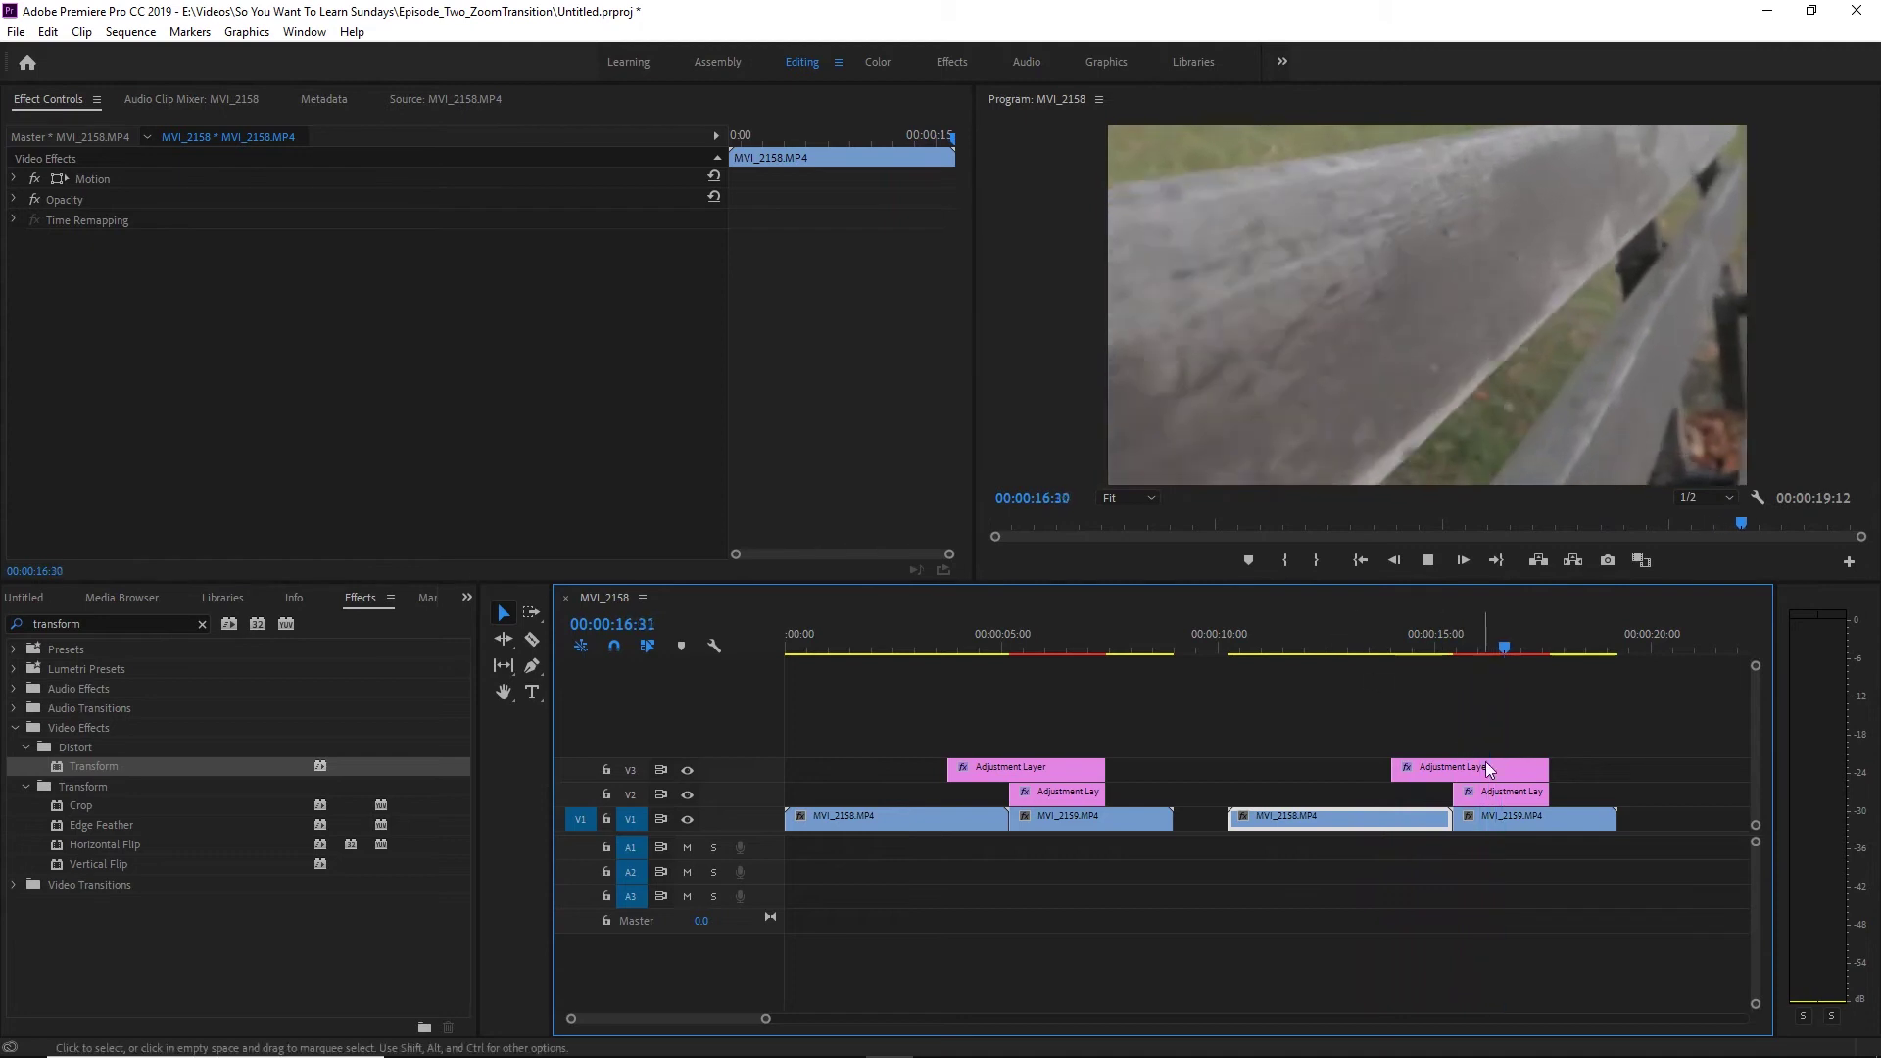
key("space")
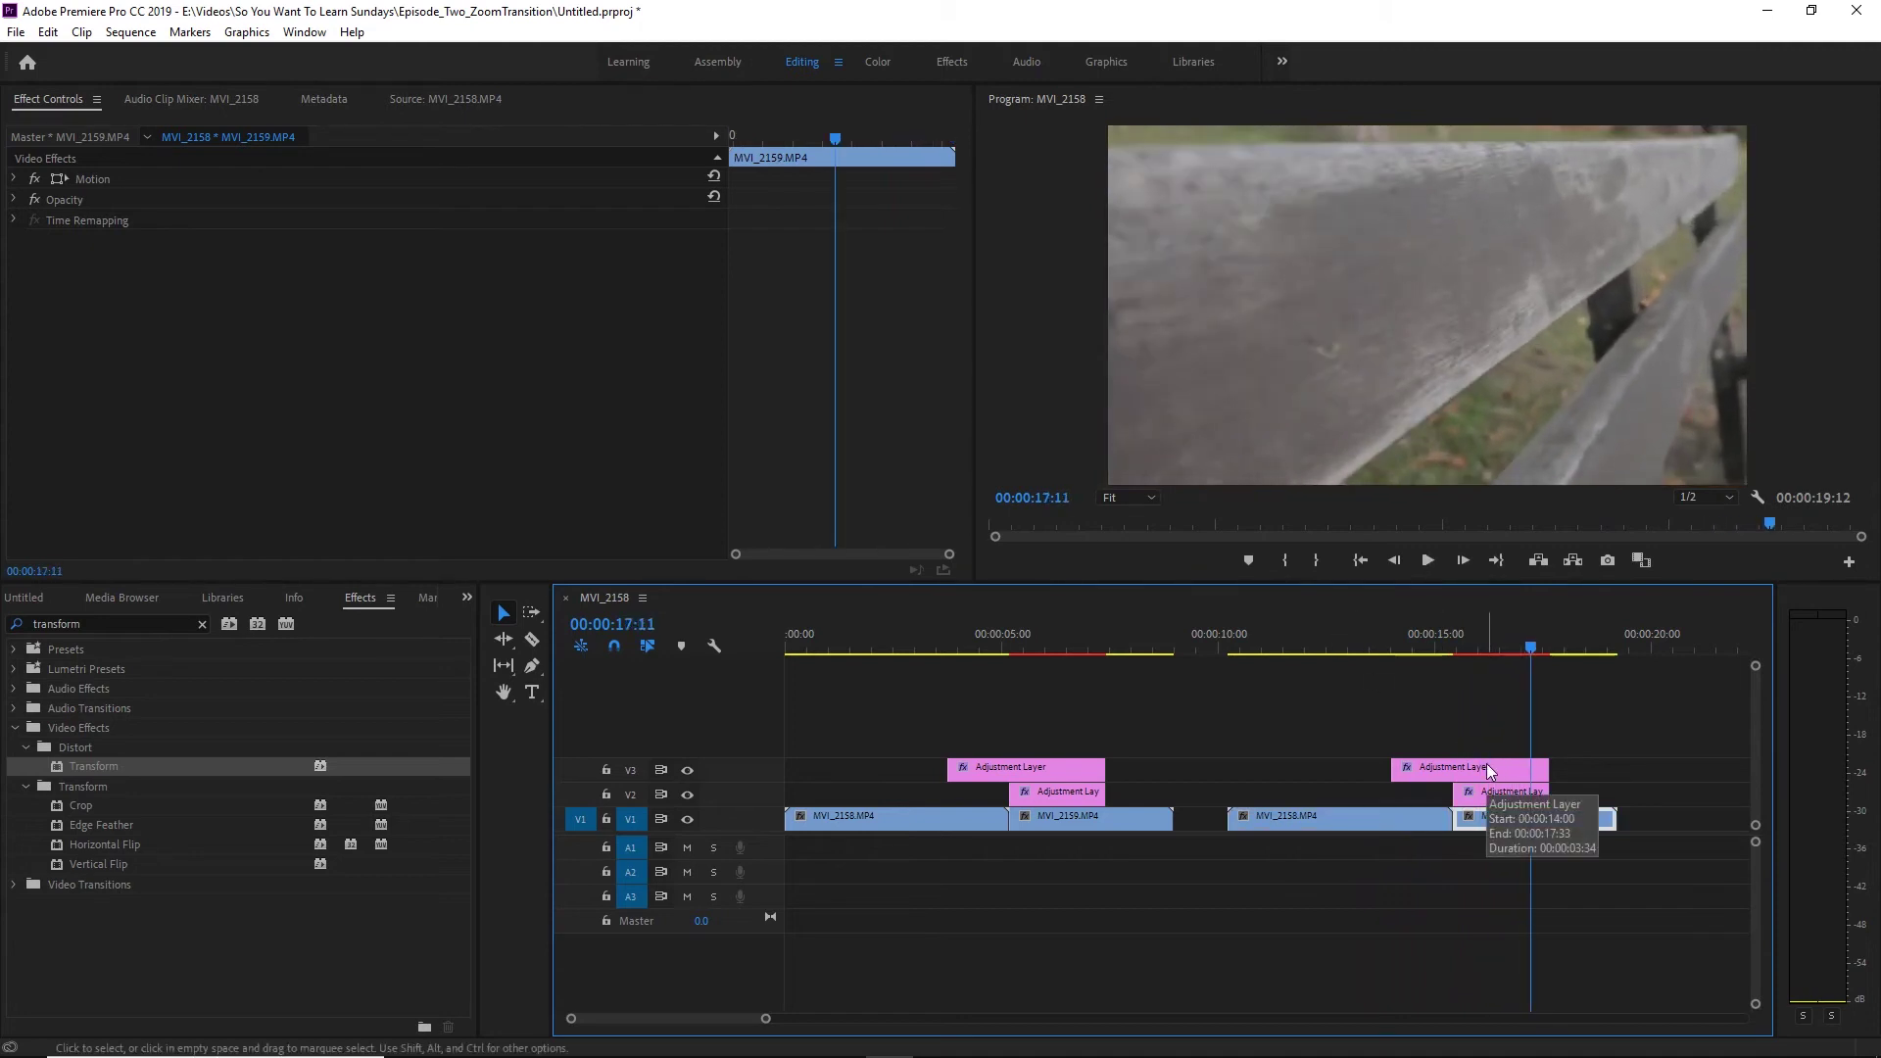